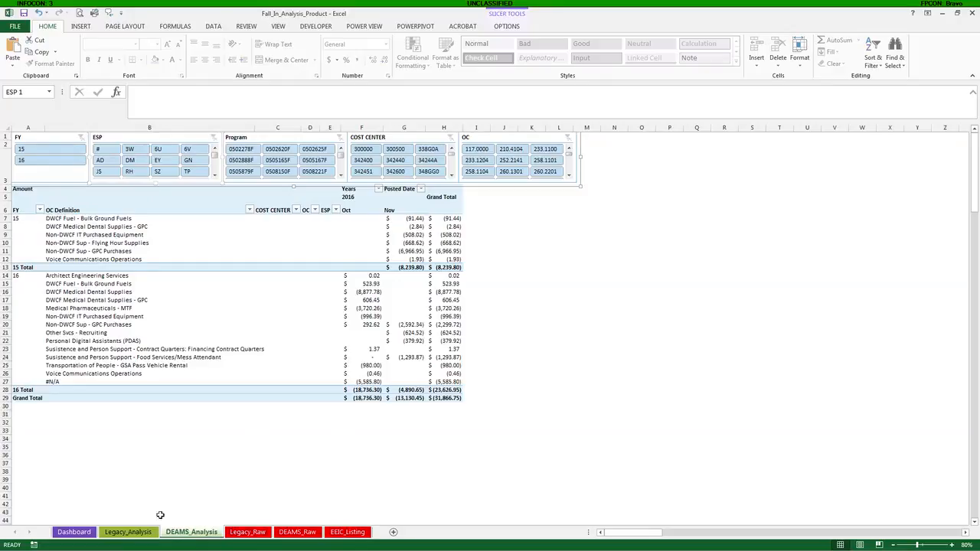
# Start creating a PivotChart that uses the DEAMS_Raw table as its source data.
pyautogui.click(62, 533)
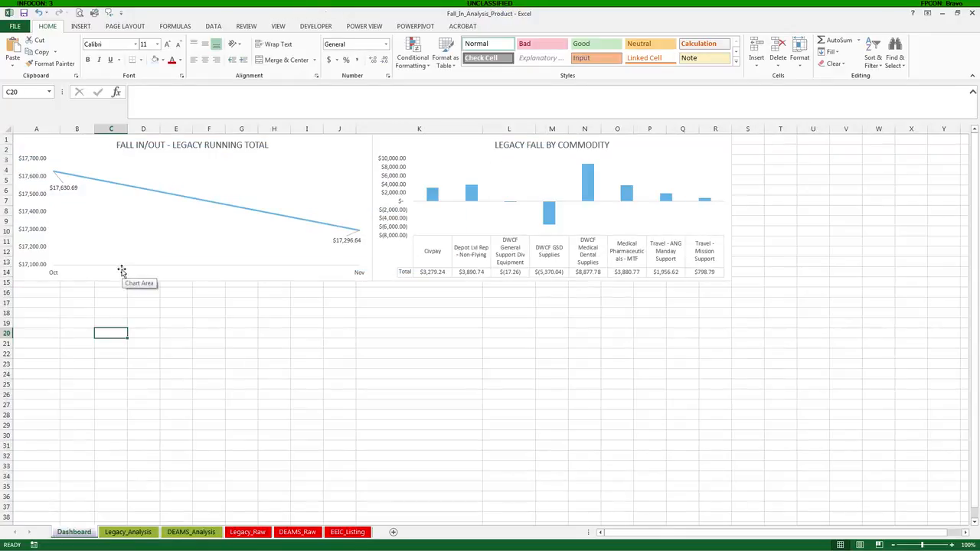
pyautogui.click(297, 533)
pyautogui.click(360, 282)
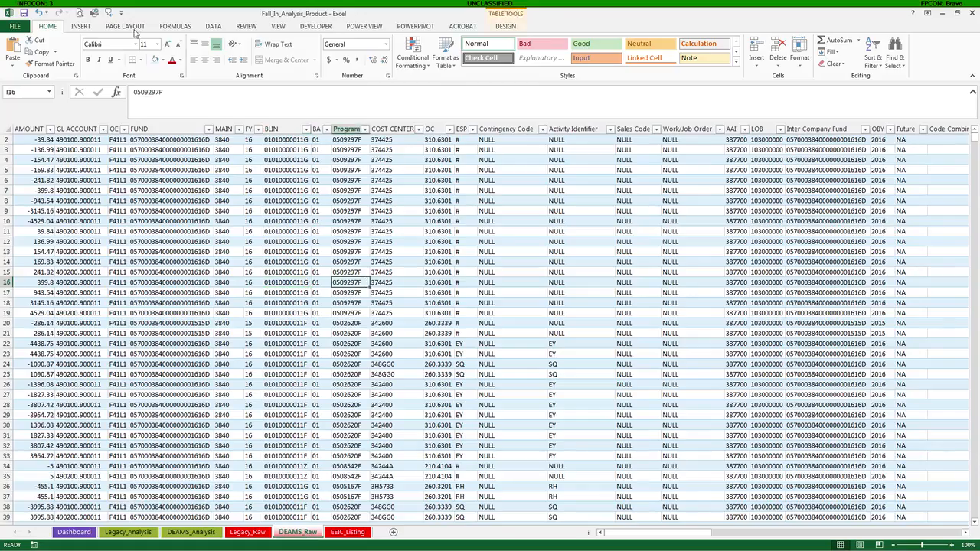
pyautogui.click(83, 27)
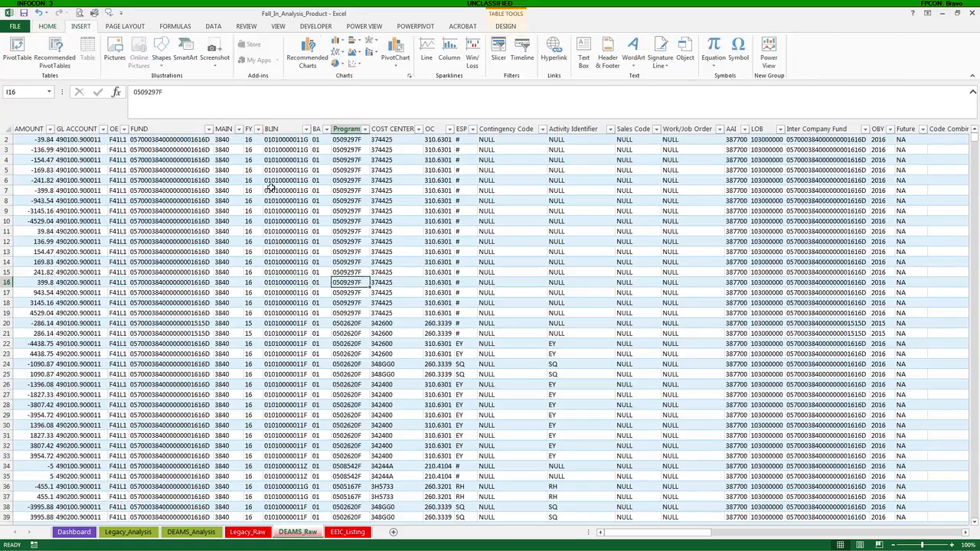
pyautogui.click(395, 61)
pyautogui.click(391, 79)
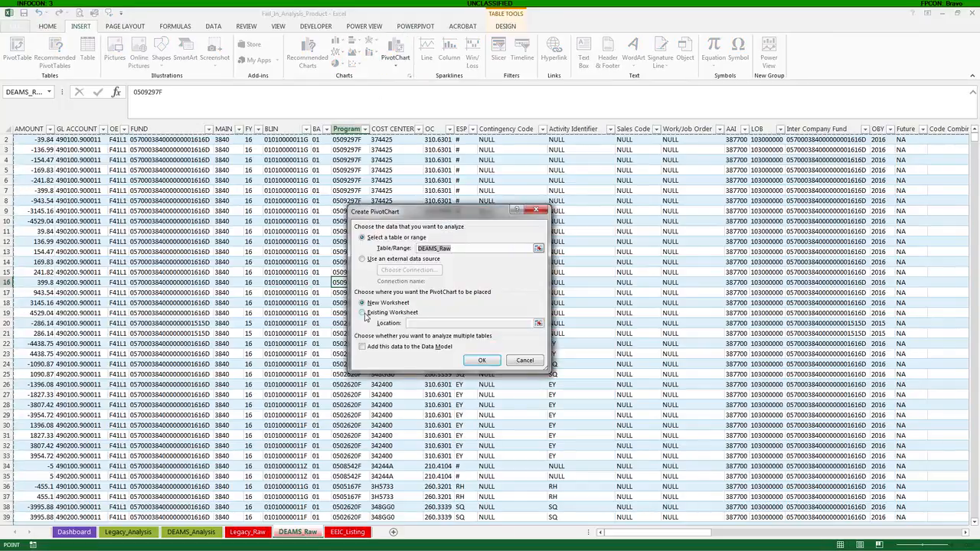
# Place the new PivotChart on the existing Dashboard sheet at cell T1 and move the chart below the Legacy Fall by Commodity chart.
pyautogui.click(364, 314)
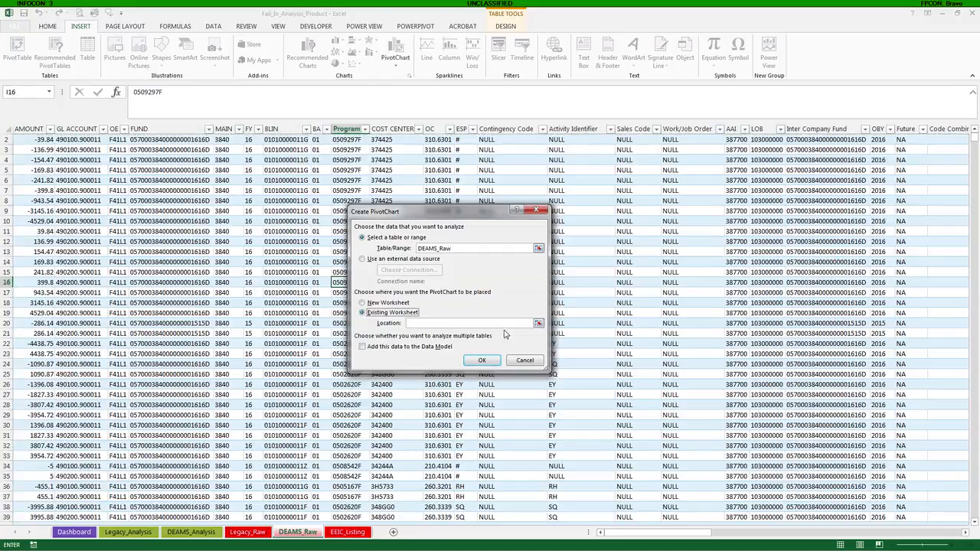
pyautogui.click(539, 324)
pyautogui.click(74, 532)
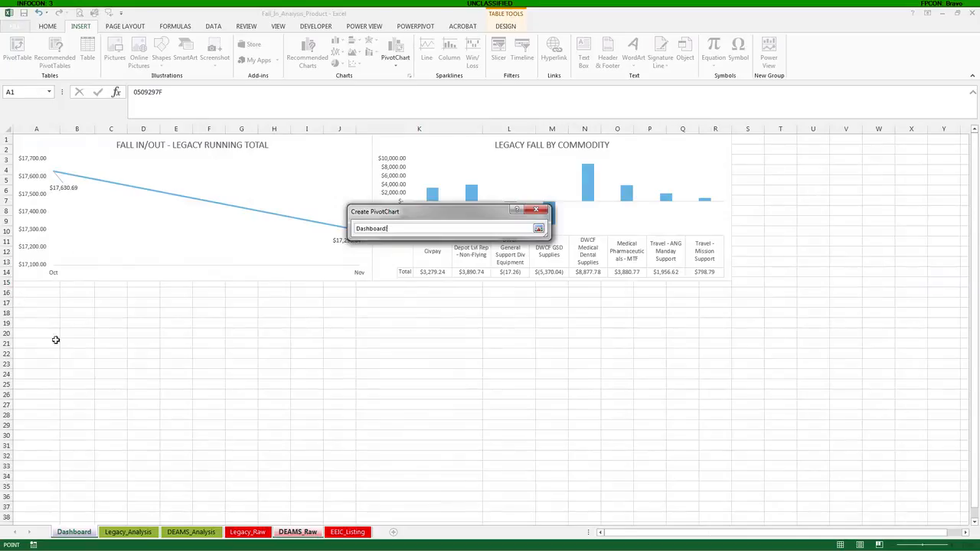
pyautogui.moveTo(618, 537); pyautogui.dragTo(640, 538)
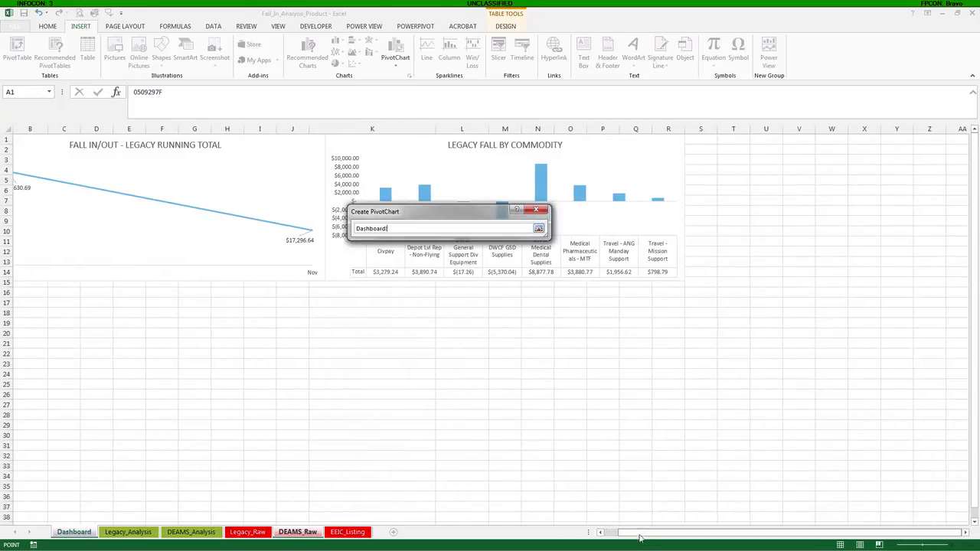
pyautogui.click(724, 139)
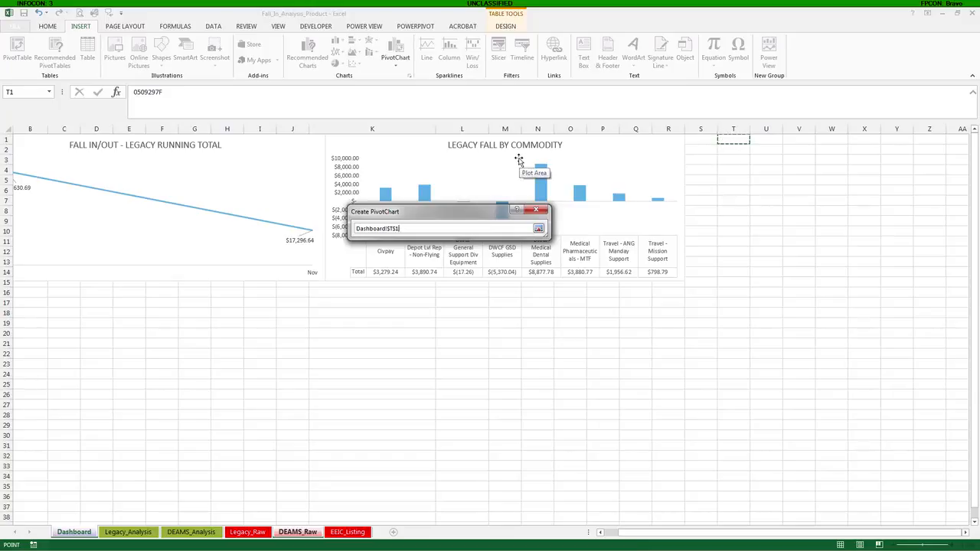
pyautogui.click(538, 228)
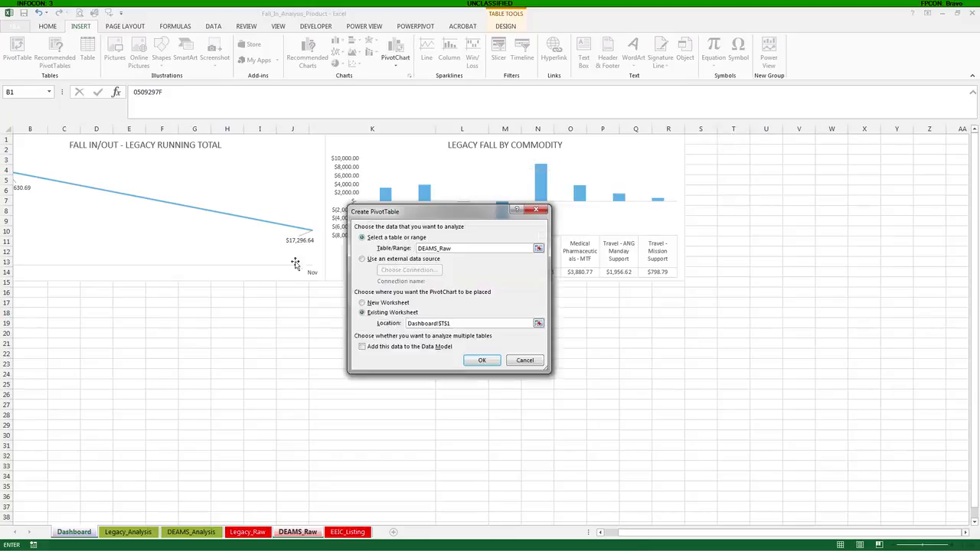
pyautogui.click(483, 360)
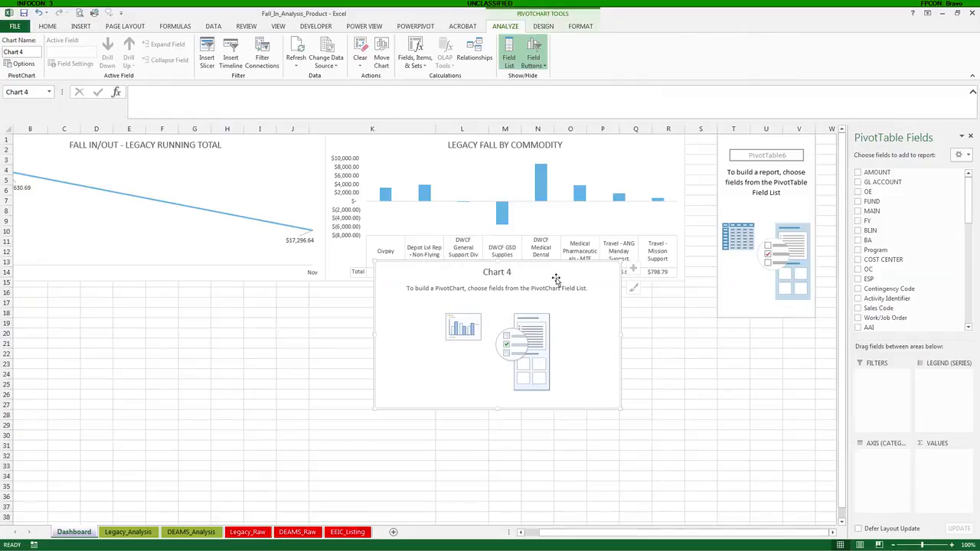
pyautogui.moveTo(553, 272); pyautogui.dragTo(552, 306)
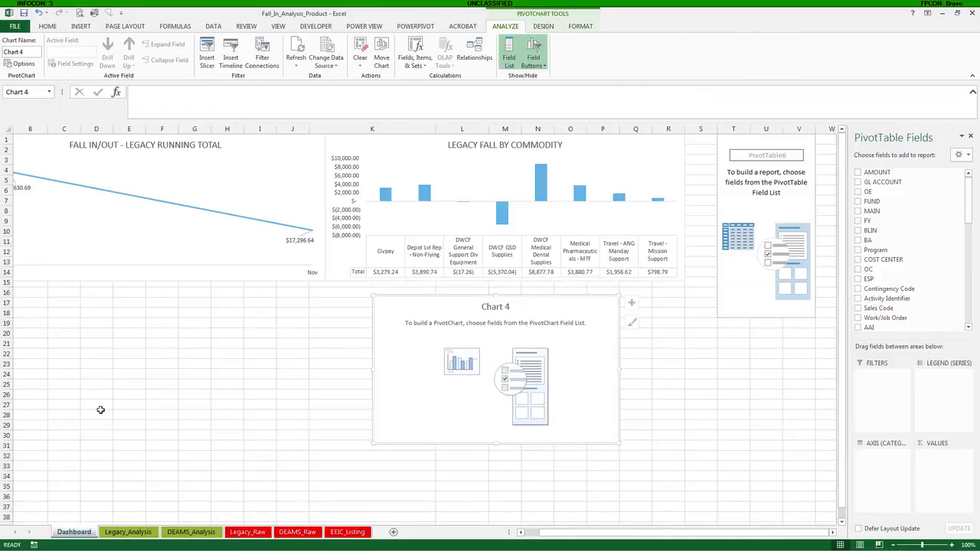
# Lay out the PivotChart with OC Sum and Fall as filters, Posted Date as axis, and AMOUNT as values.
pyautogui.moveTo(970, 208); pyautogui.dragTo(973, 318)
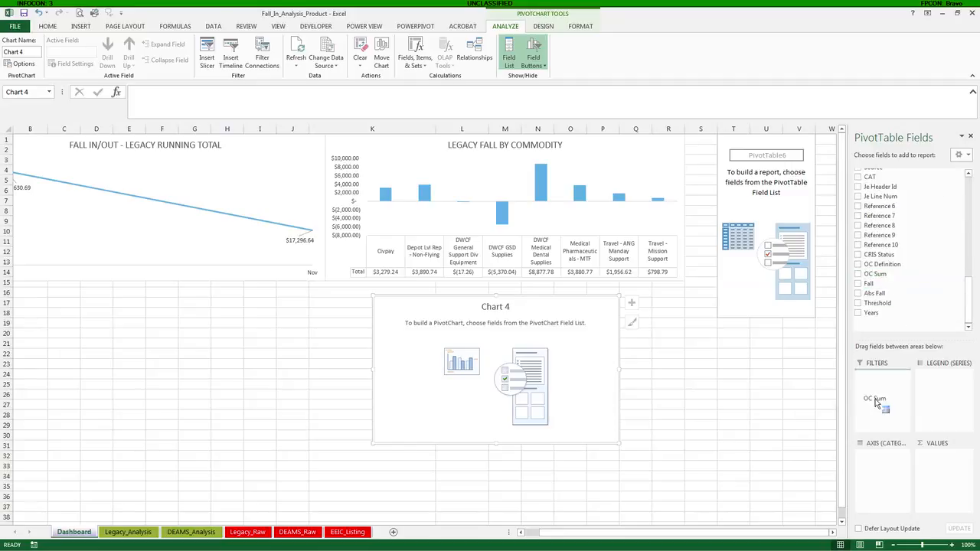
pyautogui.moveTo(874, 284); pyautogui.dragTo(888, 405)
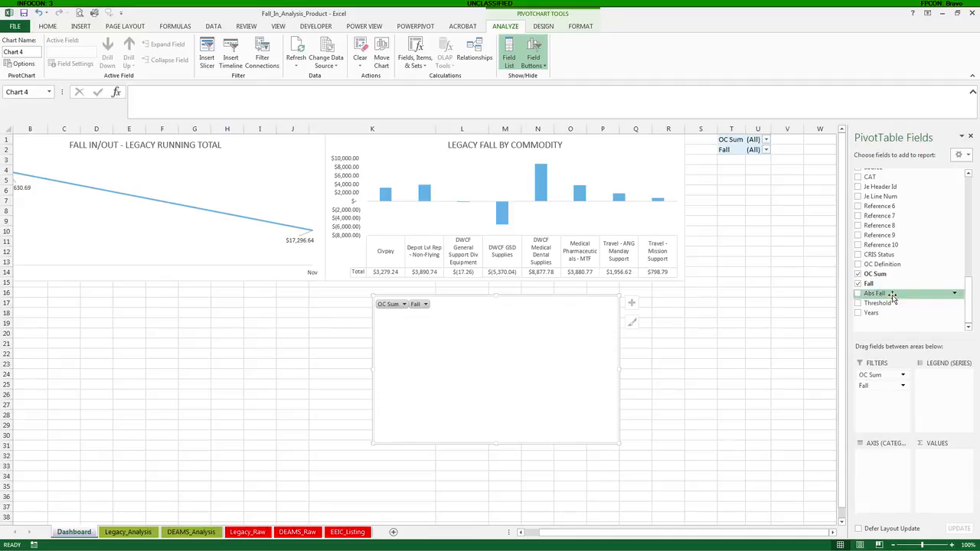
pyautogui.moveTo(969, 301); pyautogui.dragTo(970, 266)
pyautogui.moveTo(884, 217); pyautogui.dragTo(888, 471)
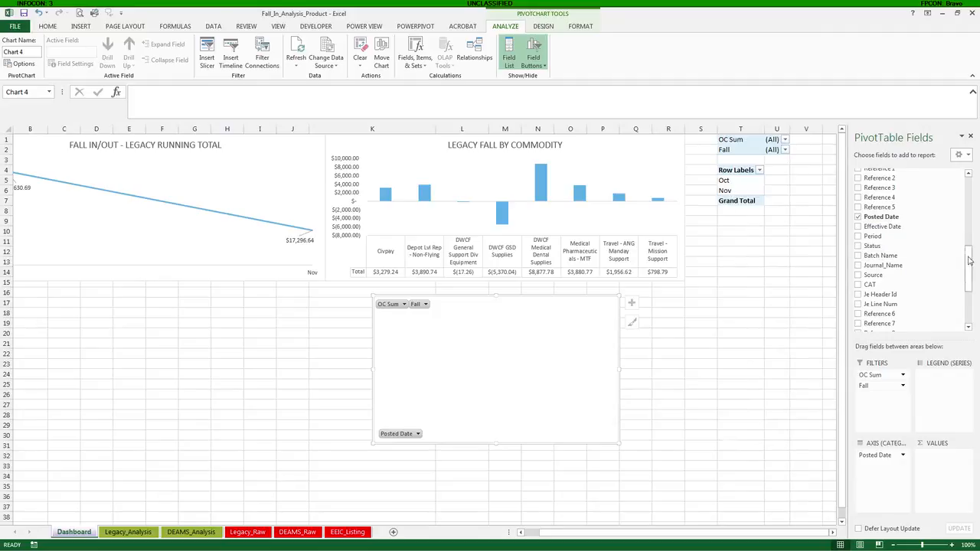
pyautogui.moveTo(969, 263); pyautogui.dragTo(969, 180)
pyautogui.moveTo(899, 173); pyautogui.dragTo(942, 469)
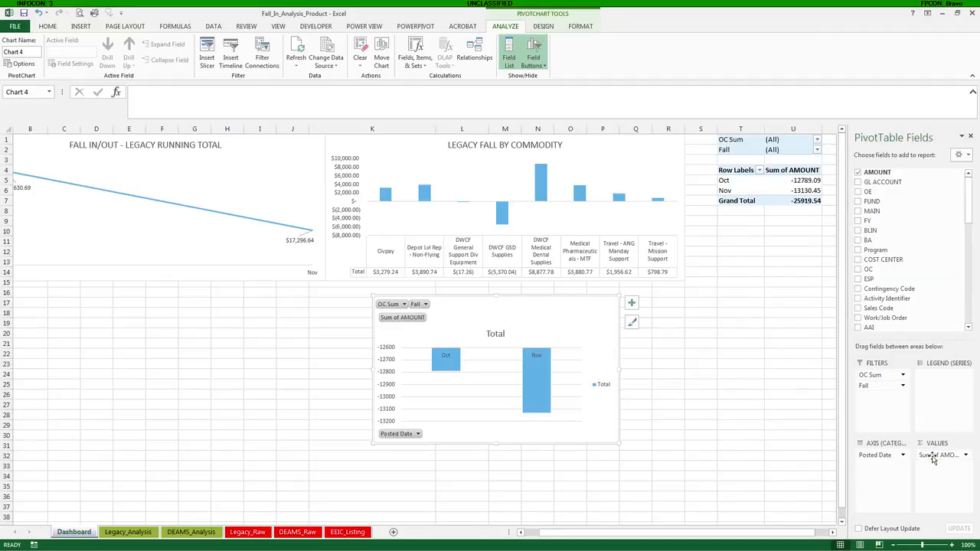
# Give the AMOUNT value field the custom name Amount and choose the Accounting number format for it.
pyautogui.click(931, 455)
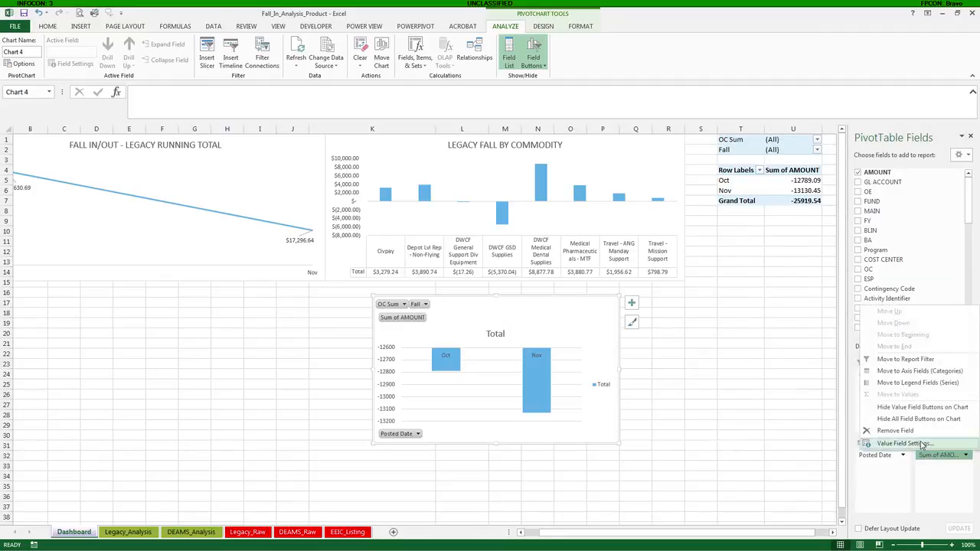
pyautogui.click(903, 444)
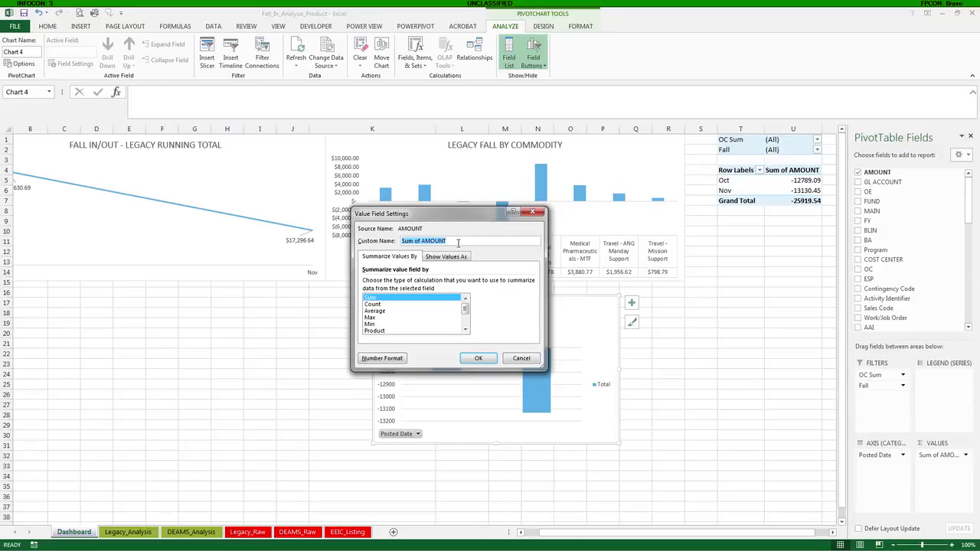
pyautogui.write('Amount')
pyautogui.click(382, 358)
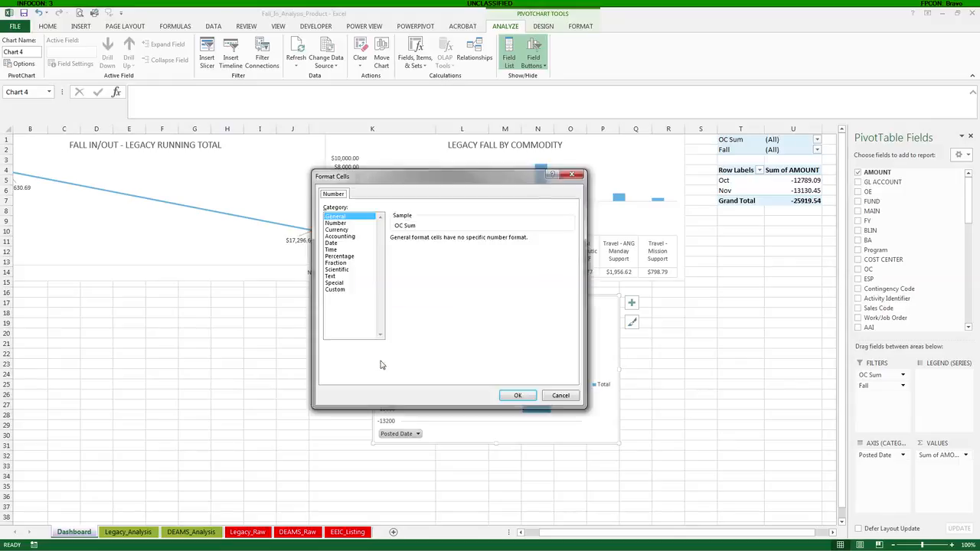
pyautogui.click(340, 236)
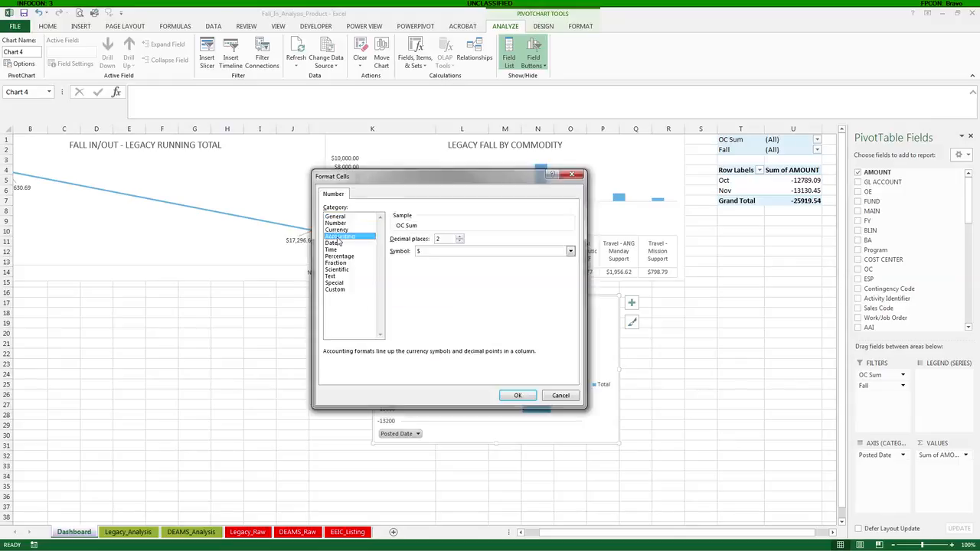
pyautogui.click(517, 395)
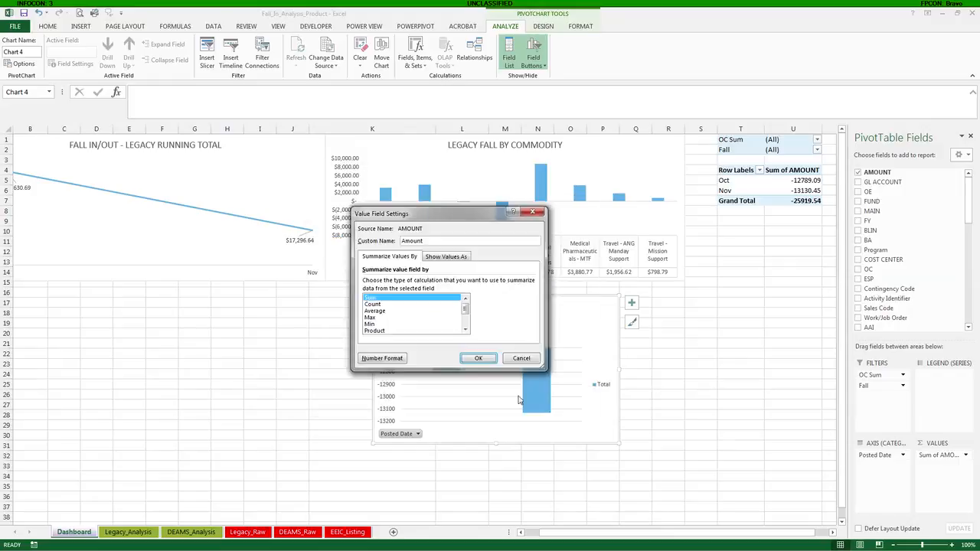
# Show the Amount values as a Running Total In with Posted Date as the base field.
pyautogui.click(451, 257)
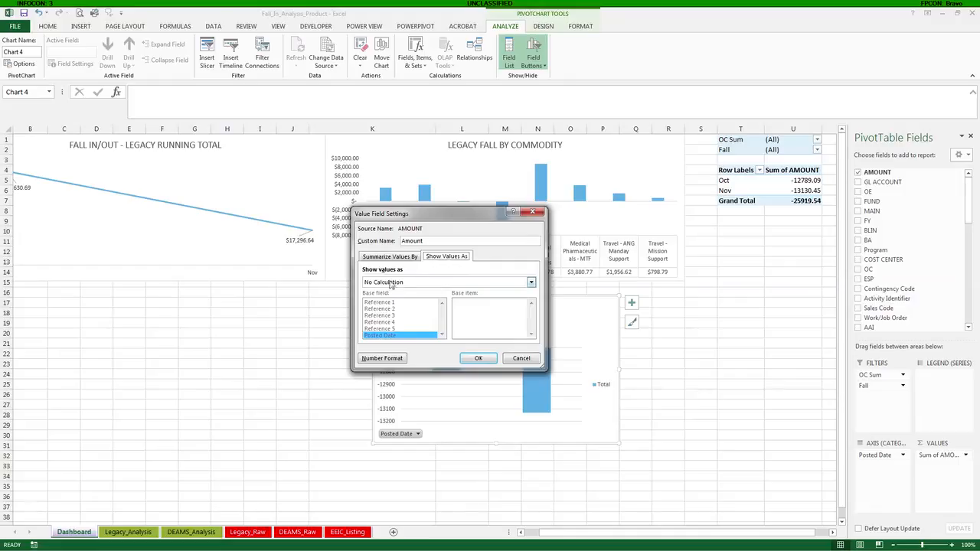
pyautogui.moveTo(471, 216); pyautogui.dragTo(266, 221)
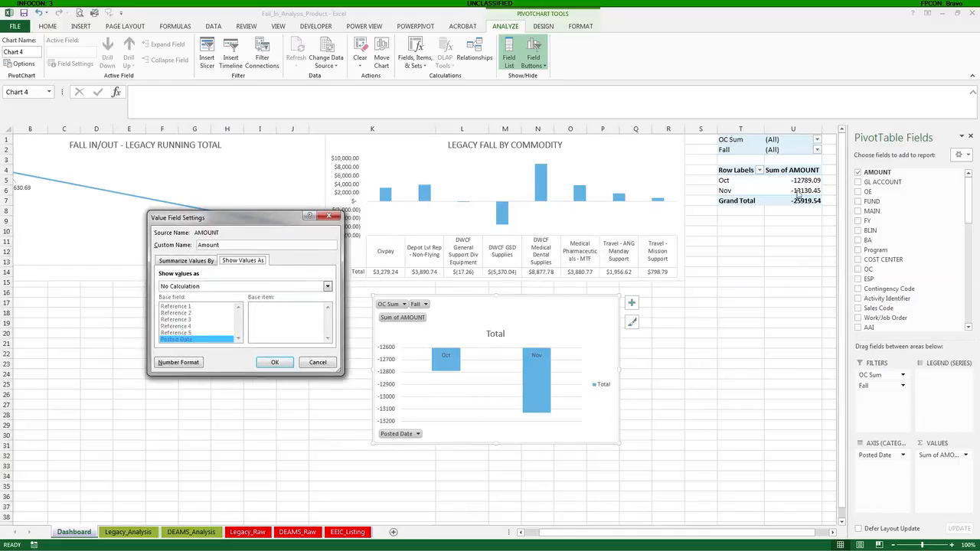
pyautogui.click(326, 288)
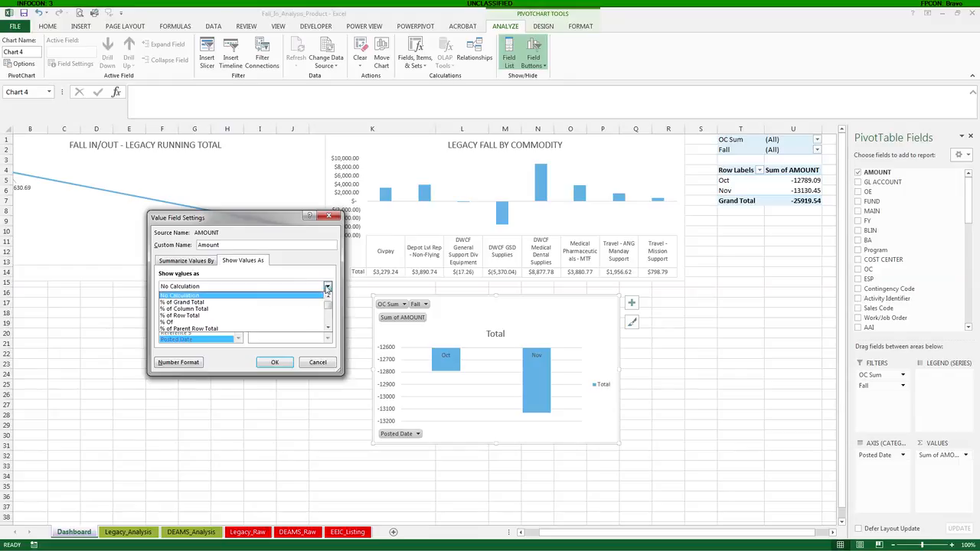
pyautogui.click(330, 325)
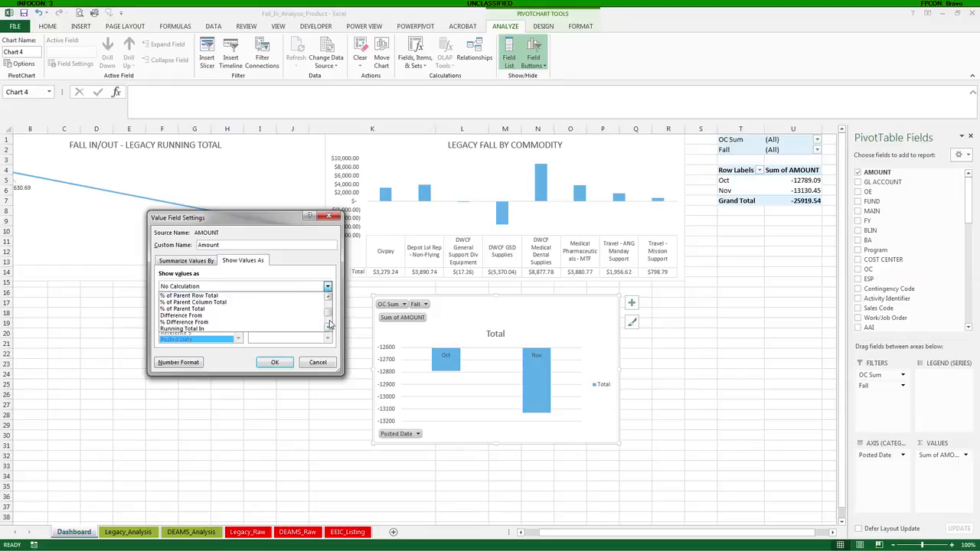
pyautogui.click(187, 330)
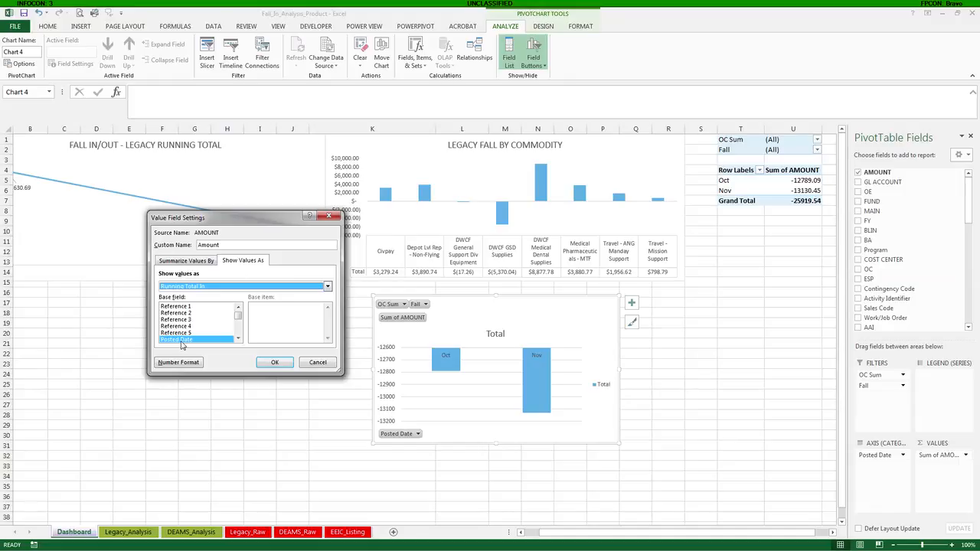
pyautogui.click(274, 363)
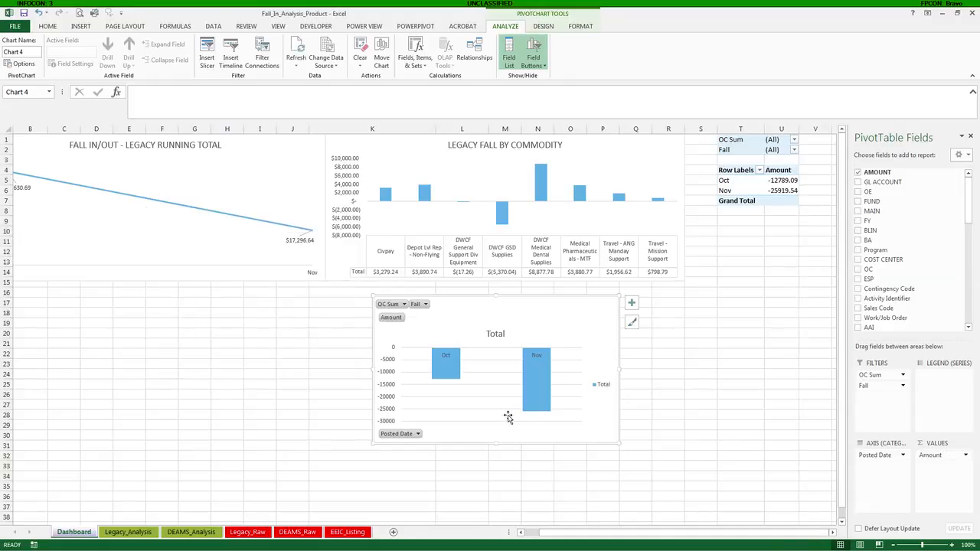
# Filter the new pivot table to OC Sum FALSE and Fall TRUE.
pyautogui.click(795, 141)
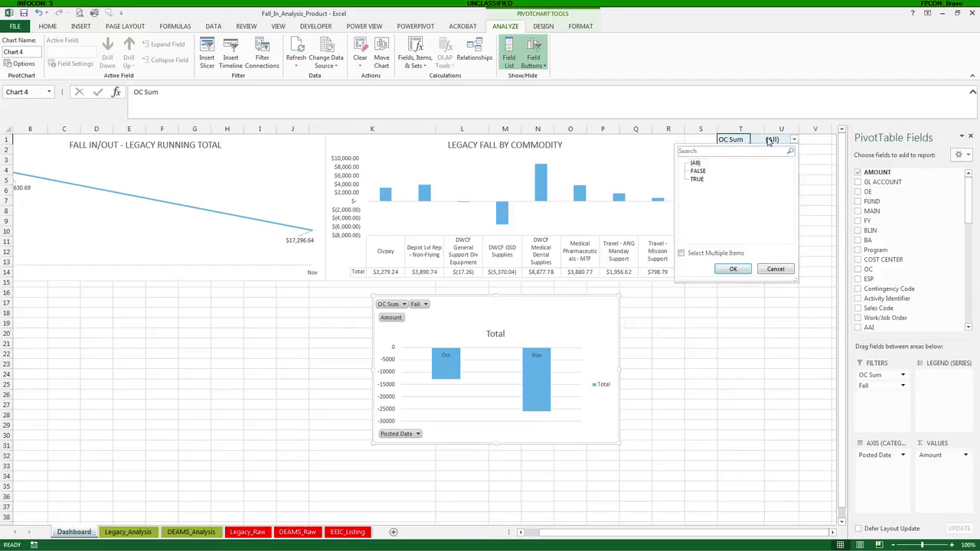
pyautogui.click(698, 171)
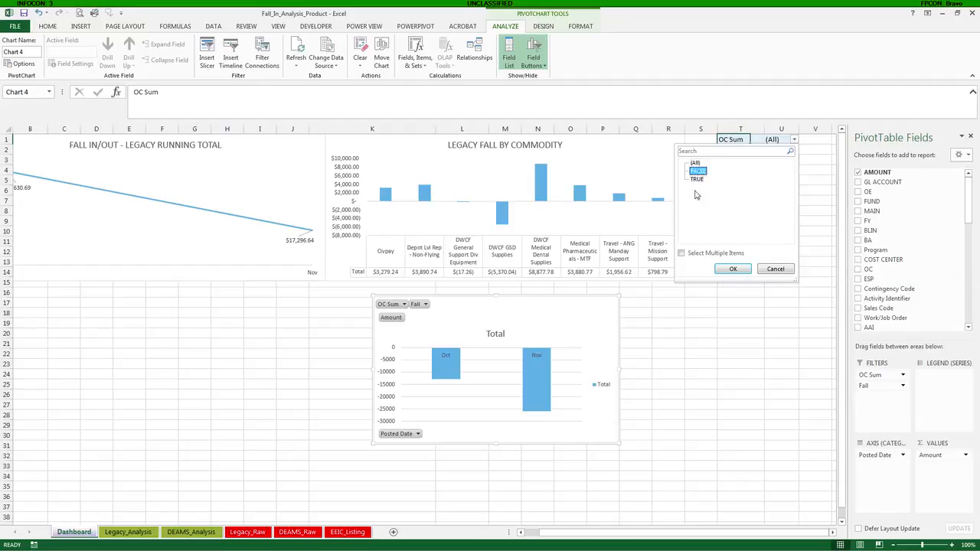
pyautogui.click(729, 269)
pyautogui.click(794, 149)
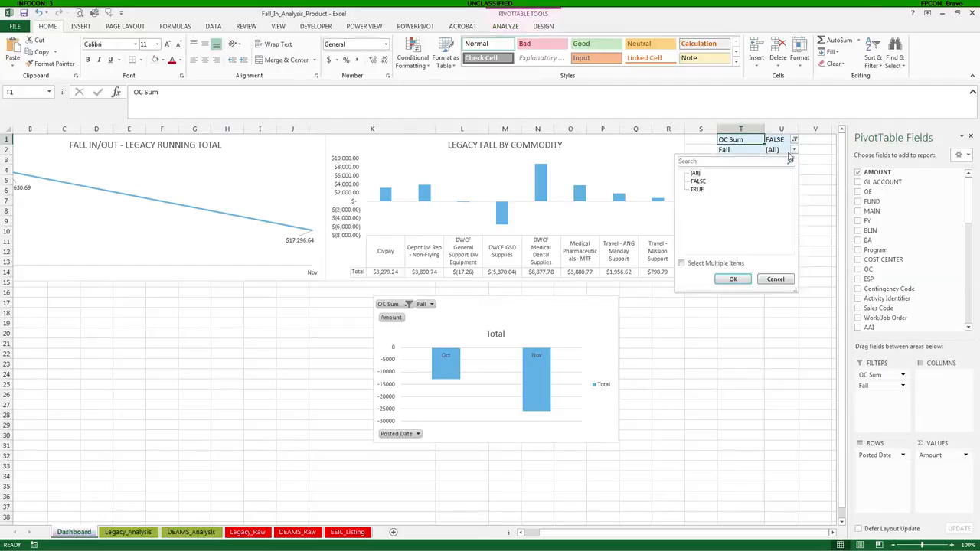
pyautogui.click(696, 190)
pyautogui.click(733, 279)
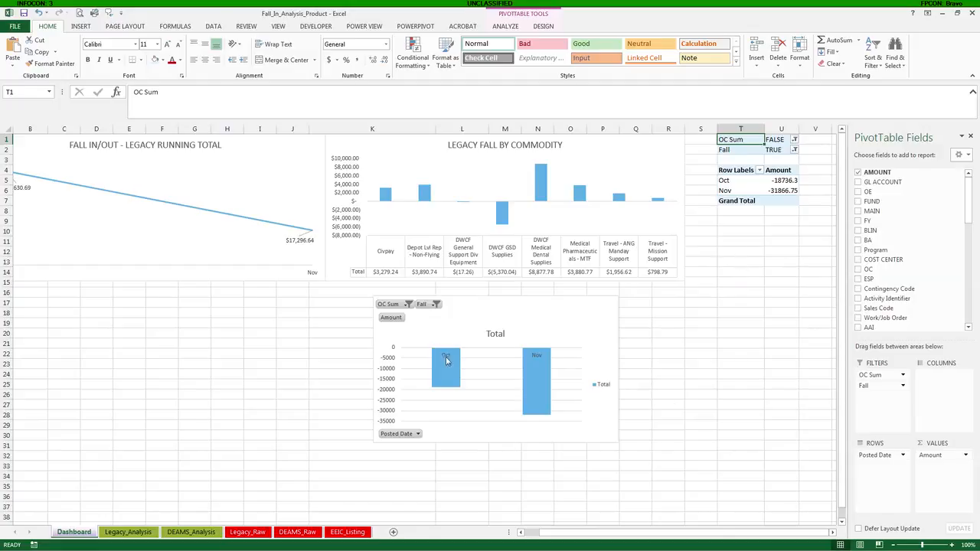
# Apply the Accounting number format with 2 decimal places and the $ symbol to the pivot's Amount field.
pyautogui.click(966, 455)
pyautogui.click(920, 447)
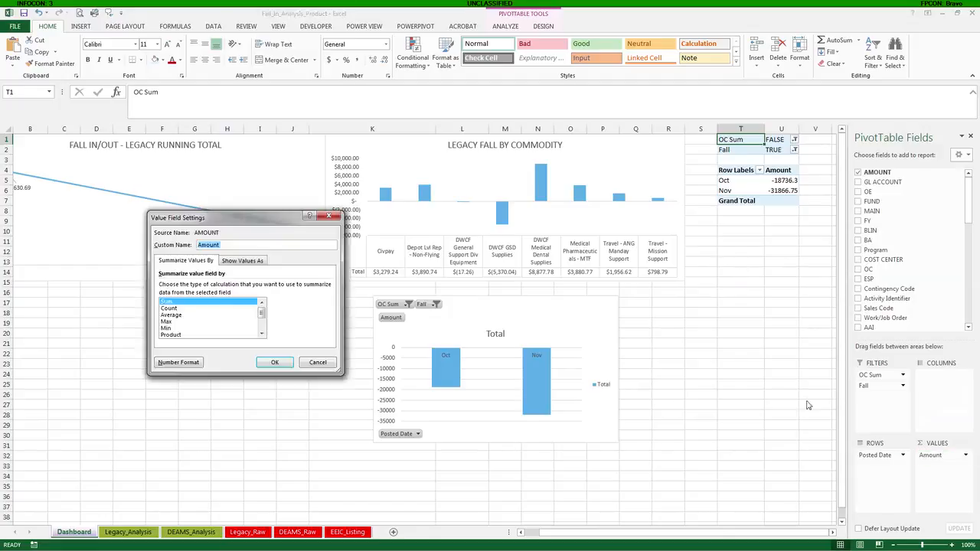
pyautogui.click(184, 363)
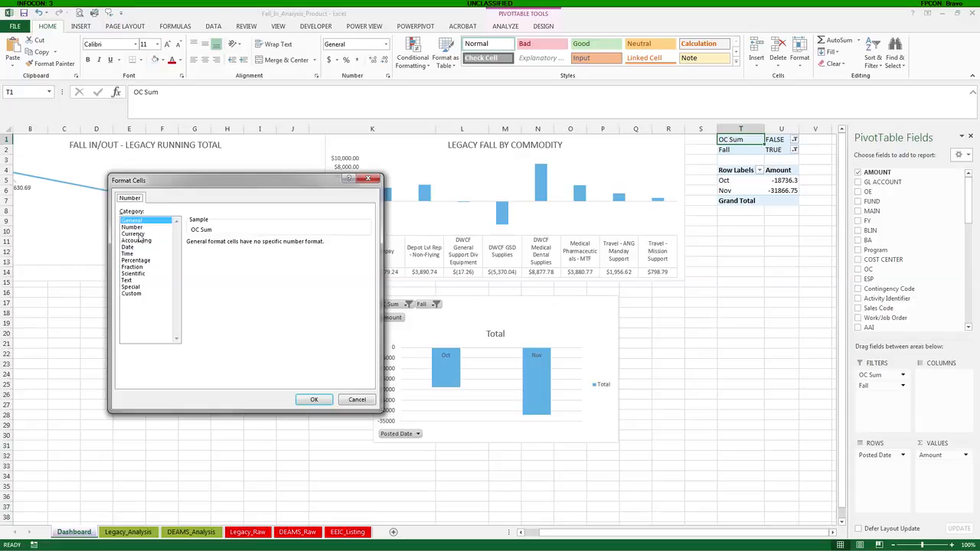
pyautogui.click(137, 235)
pyautogui.click(139, 241)
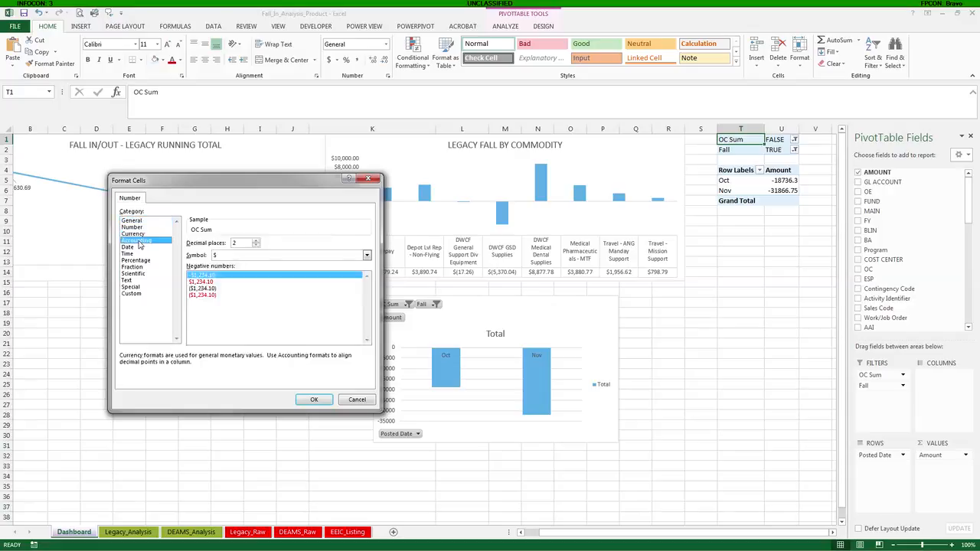
pyautogui.click(315, 400)
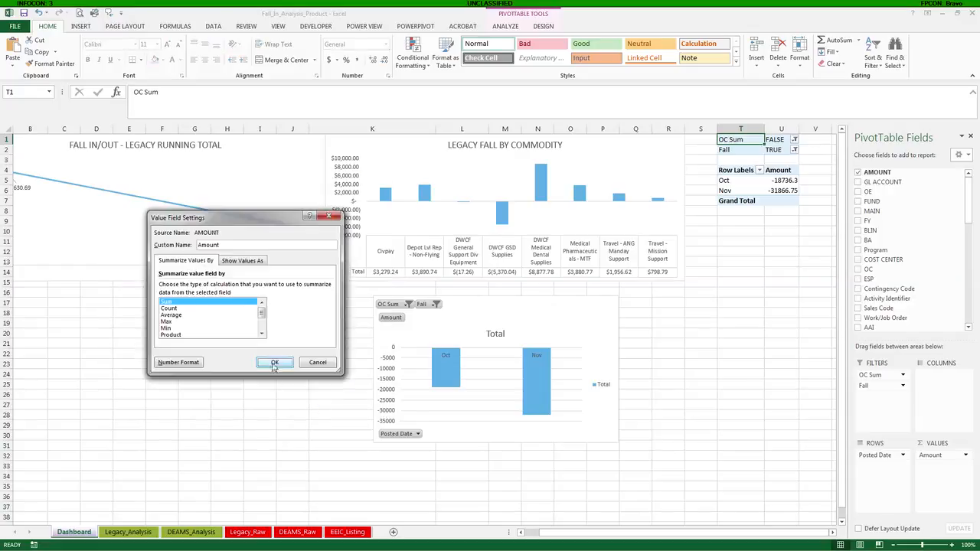
pyautogui.click(273, 363)
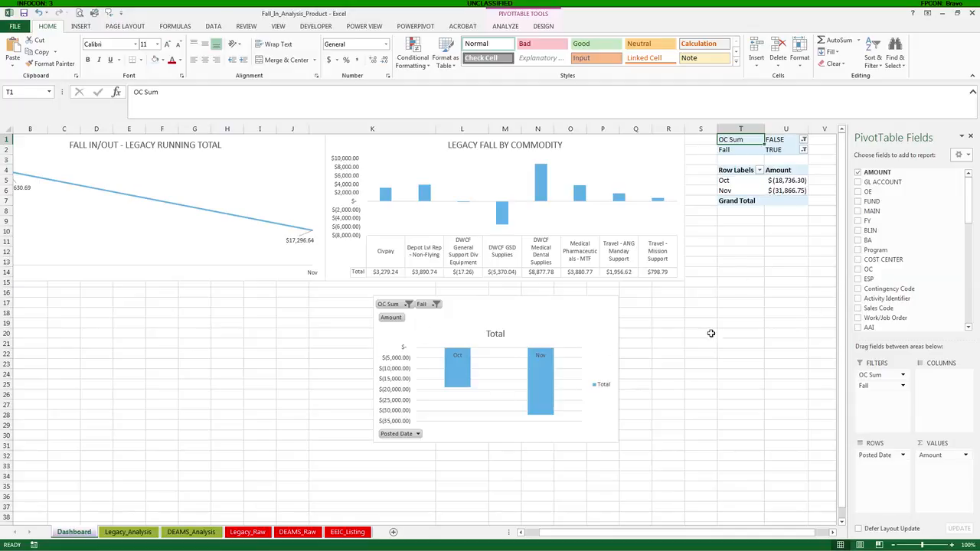
# Hide all field buttons on the new DEAMS PivotChart and remove its legend.
pyautogui.rightClick(392, 307)
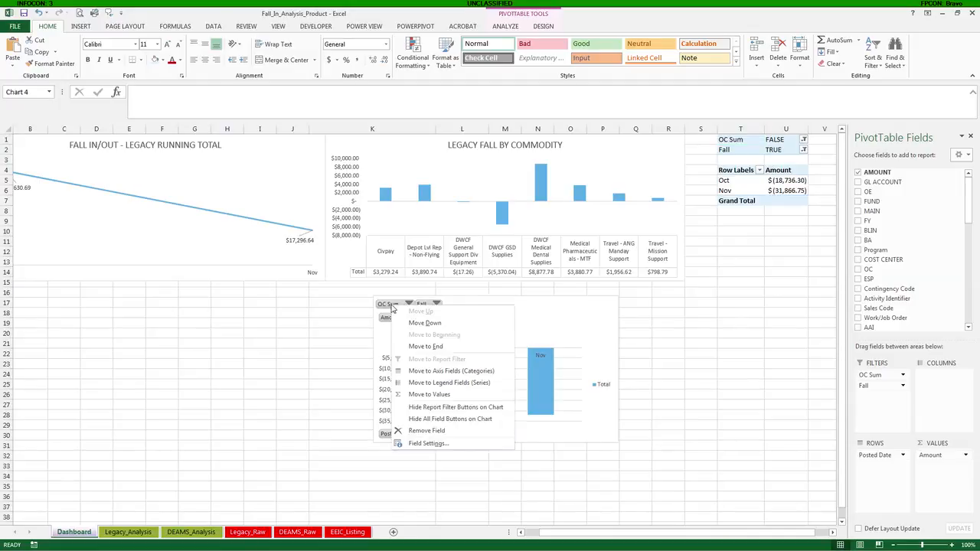
pyautogui.click(428, 419)
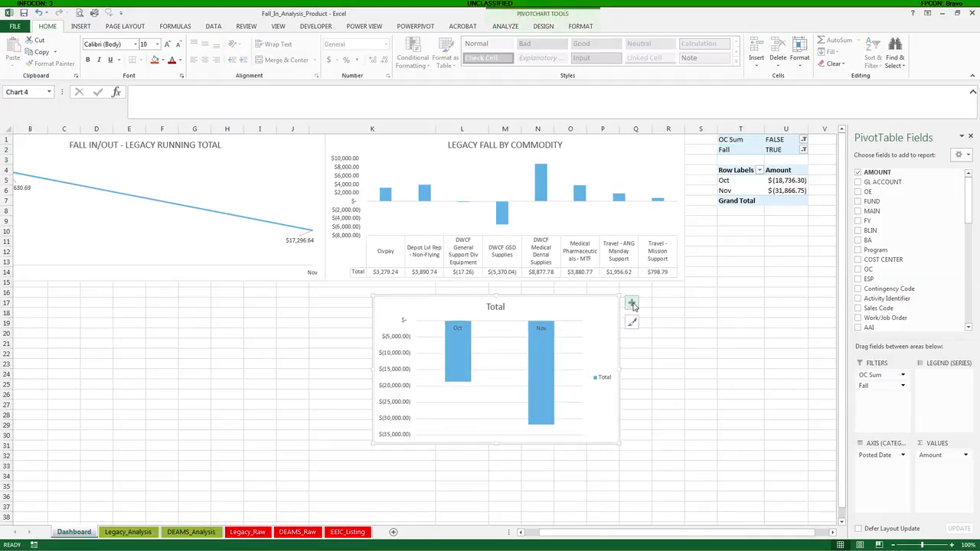
pyautogui.click(632, 304)
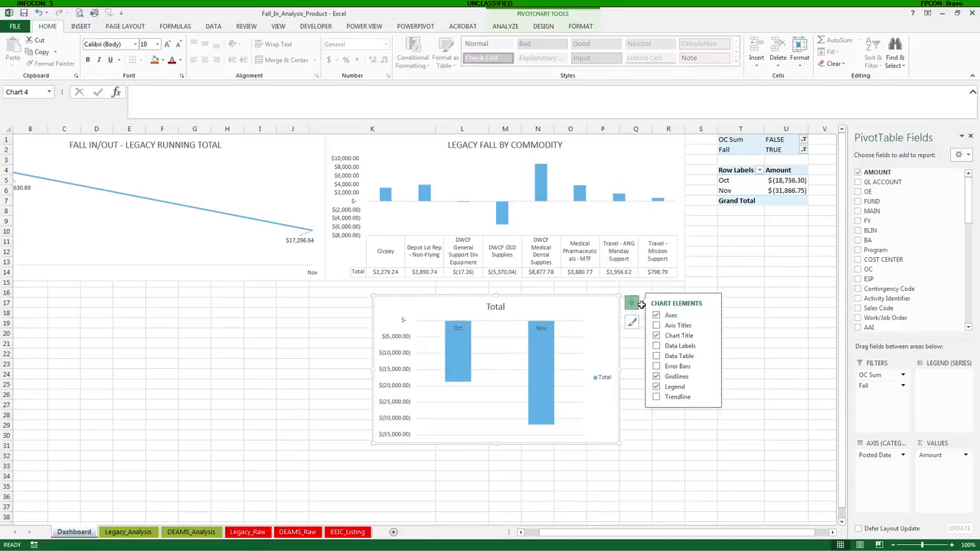
pyautogui.click(656, 386)
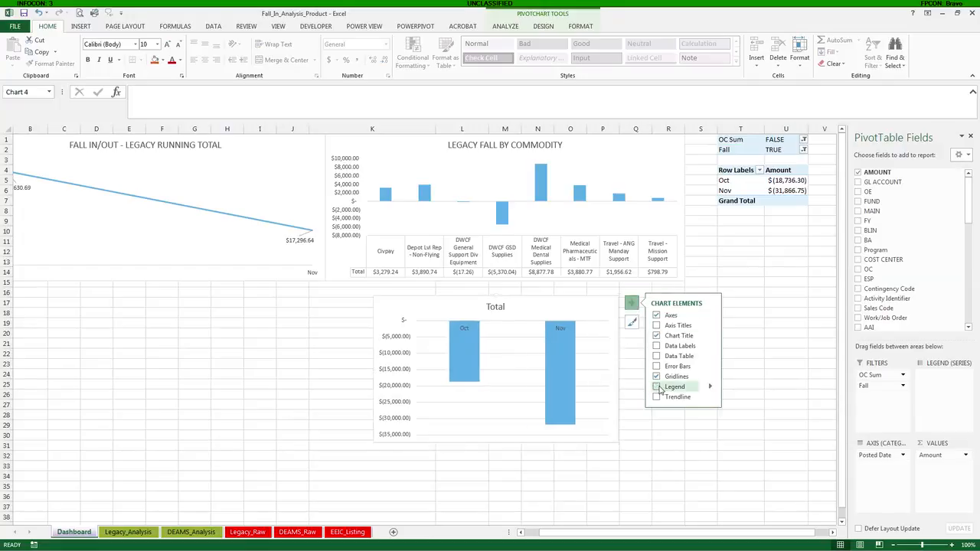
# Change the new PivotChart's title to DEAMS RUNNING FALL-IN/FALL-OUT.
pyautogui.click(496, 307)
pyautogui.doubleClick(496, 307)
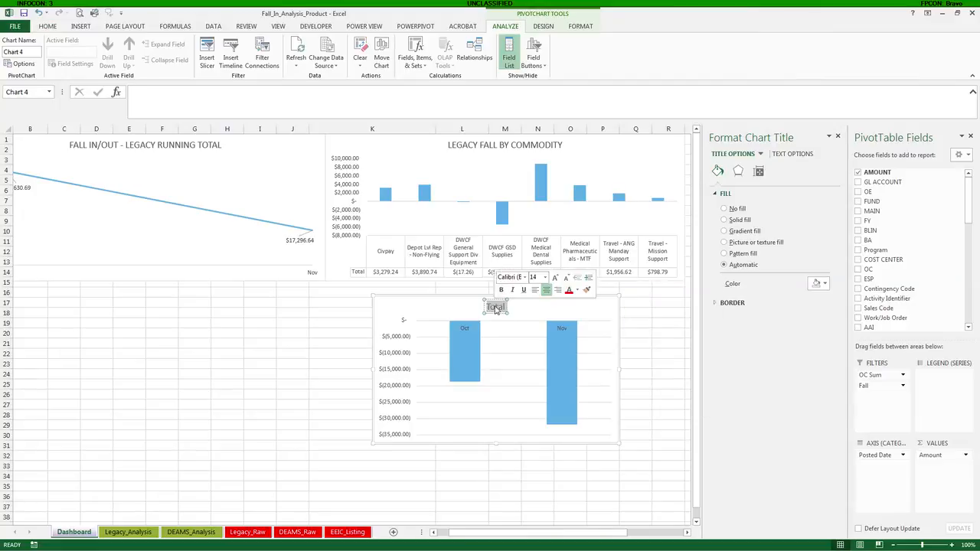
pyautogui.write('DEAM')
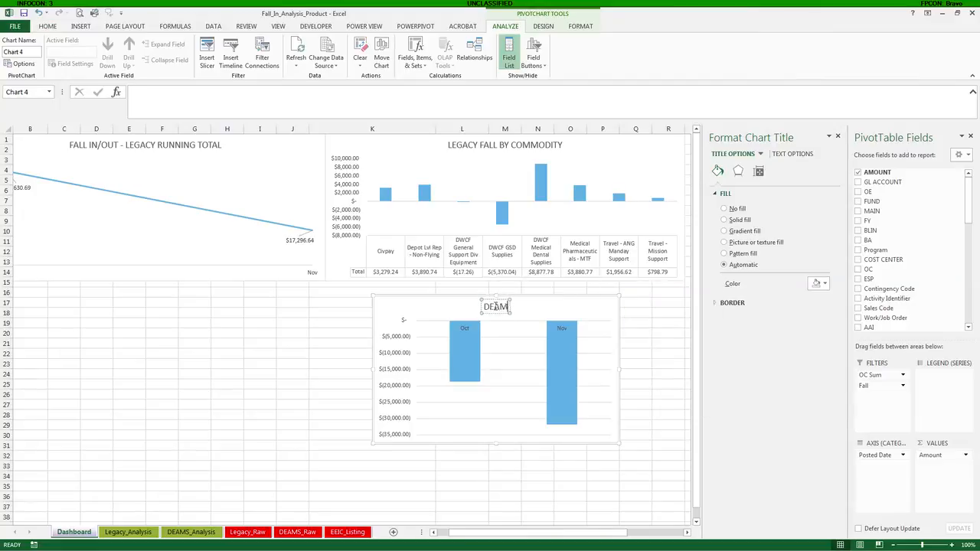
pyautogui.write('S RUNNING FAL')
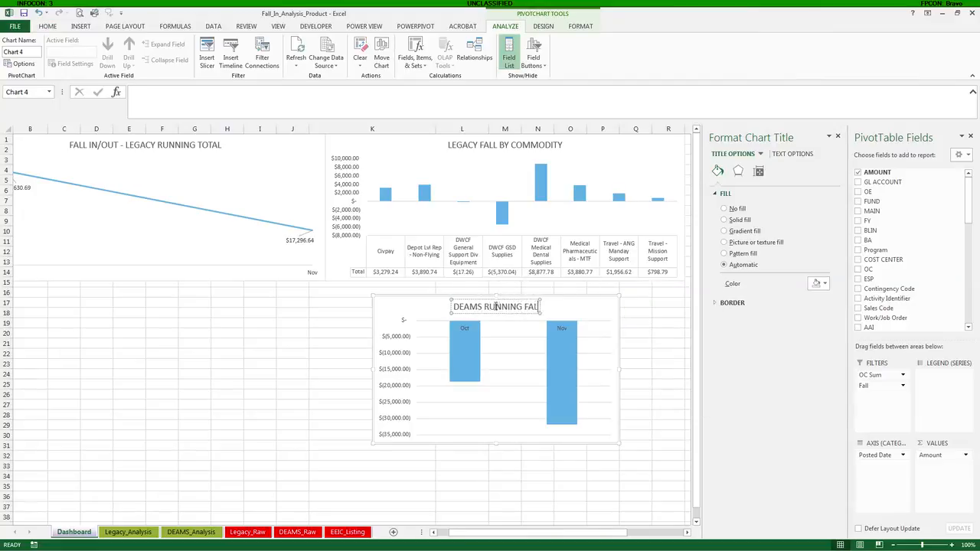
pyautogui.write('L-IN/FALL')
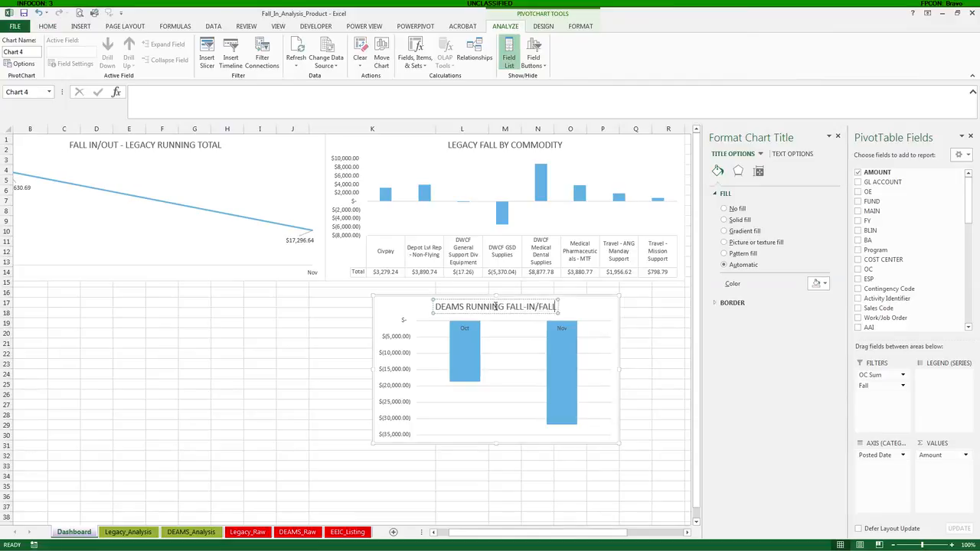
pyautogui.write('-OUT')
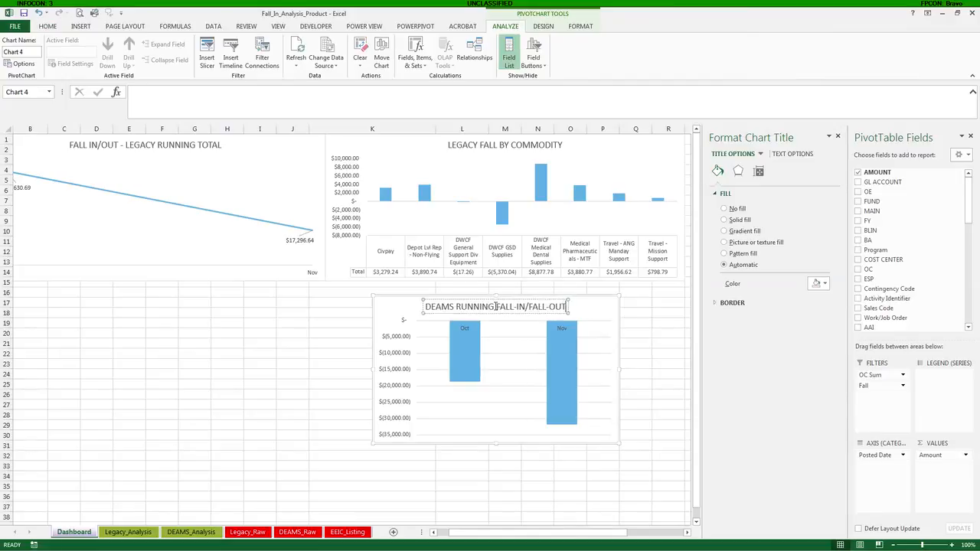
pyautogui.click(399, 306)
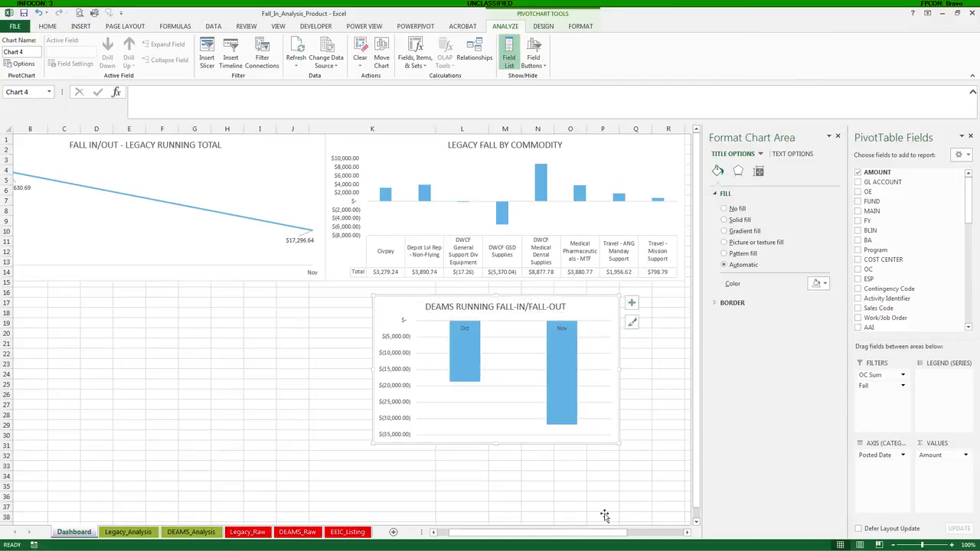
# Place the DEAMS chart directly below the legacy running total chart, starting at row 15 in column A, and change its type to Line.
pyautogui.moveTo(542, 533); pyautogui.dragTo(534, 536)
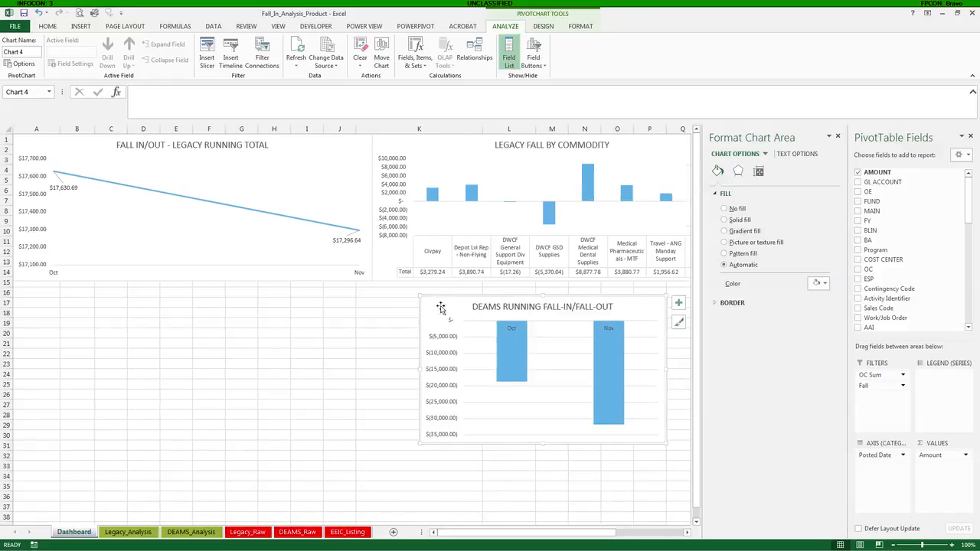
pyautogui.moveTo(437, 303); pyautogui.dragTo(30, 288)
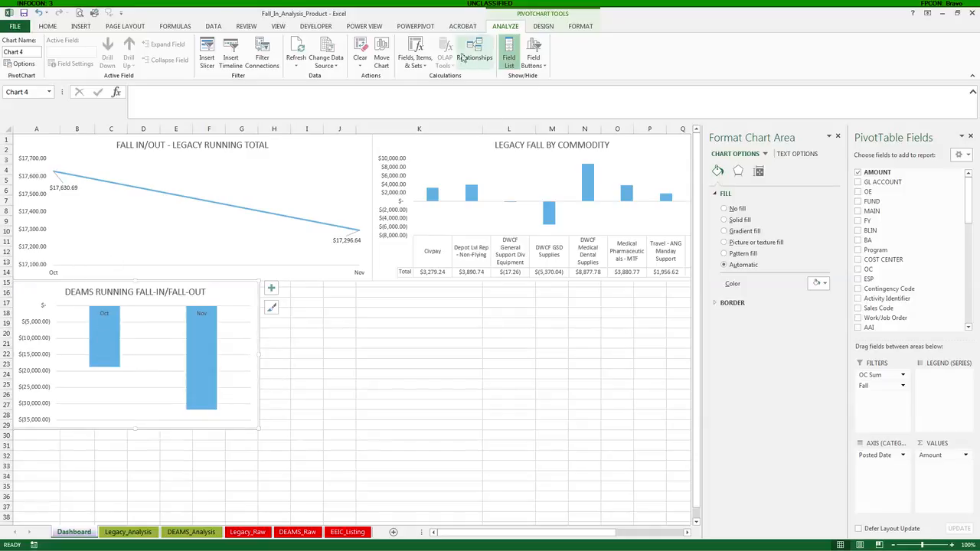
pyautogui.click(543, 27)
pyautogui.click(536, 63)
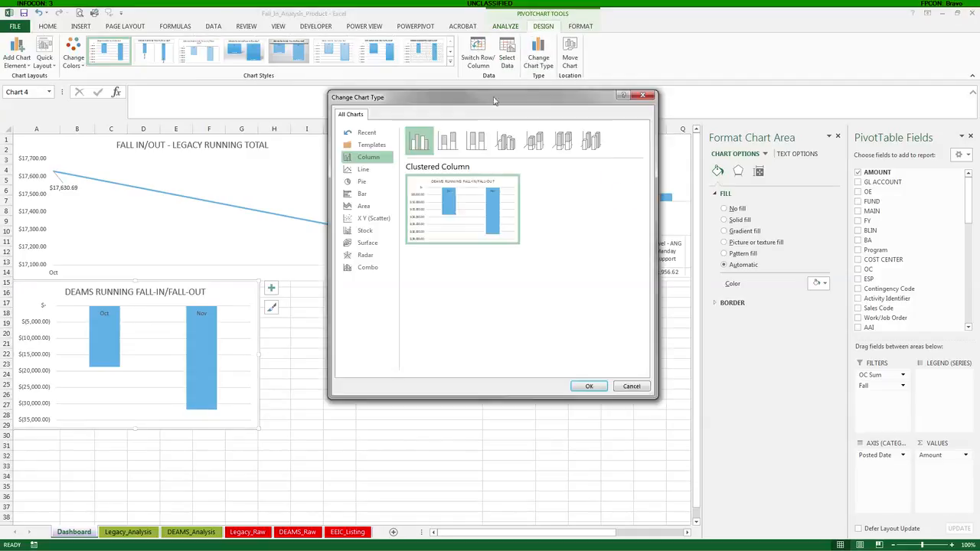
pyautogui.click(348, 172)
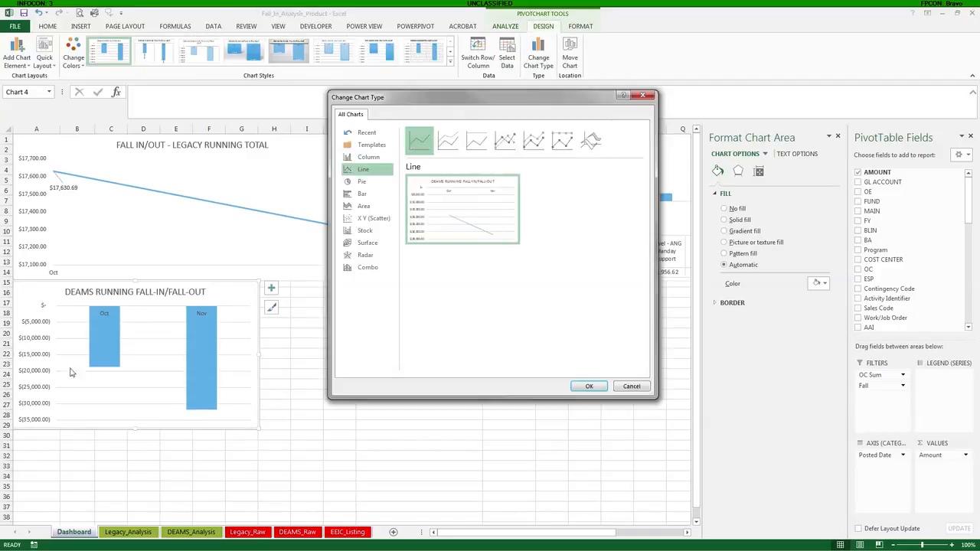
pyautogui.click(590, 387)
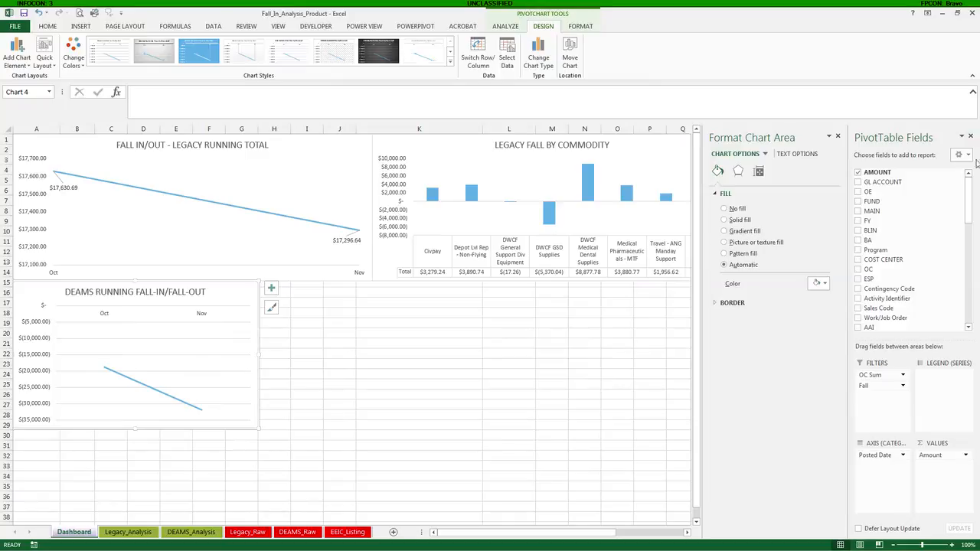
# Format the DEAMS chart's horizontal category axis so the vertical axis crosses at category number 1 and the axis position is on tick marks.
pyautogui.click(970, 137)
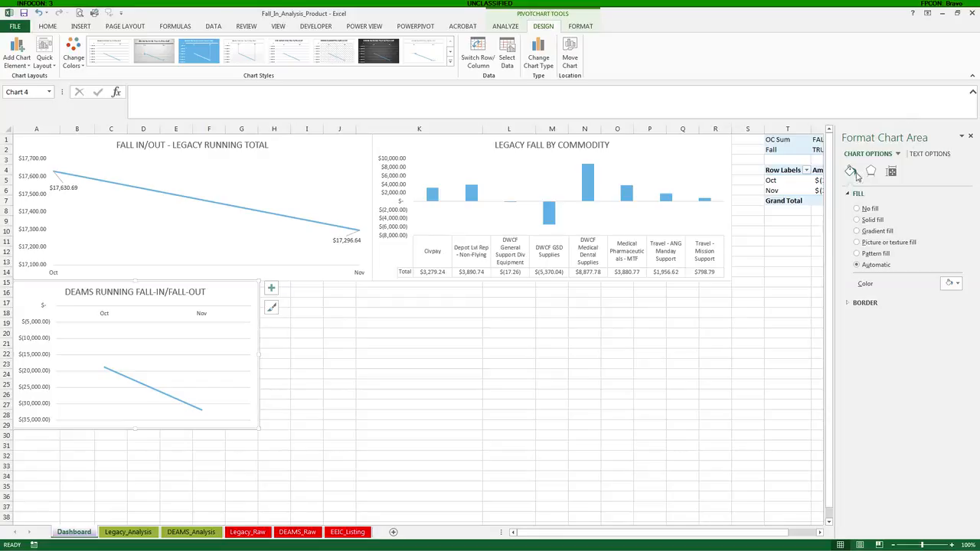
pyautogui.click(898, 154)
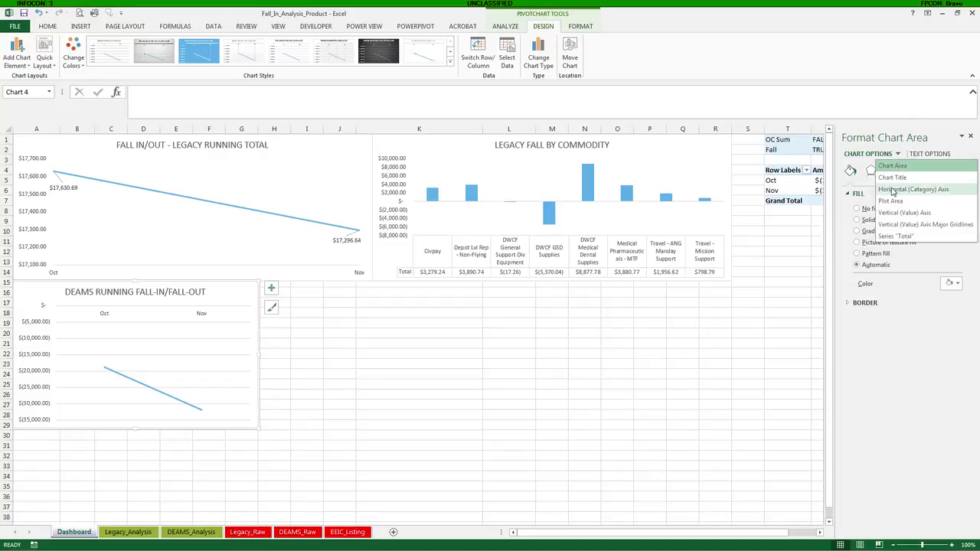
pyautogui.click(892, 189)
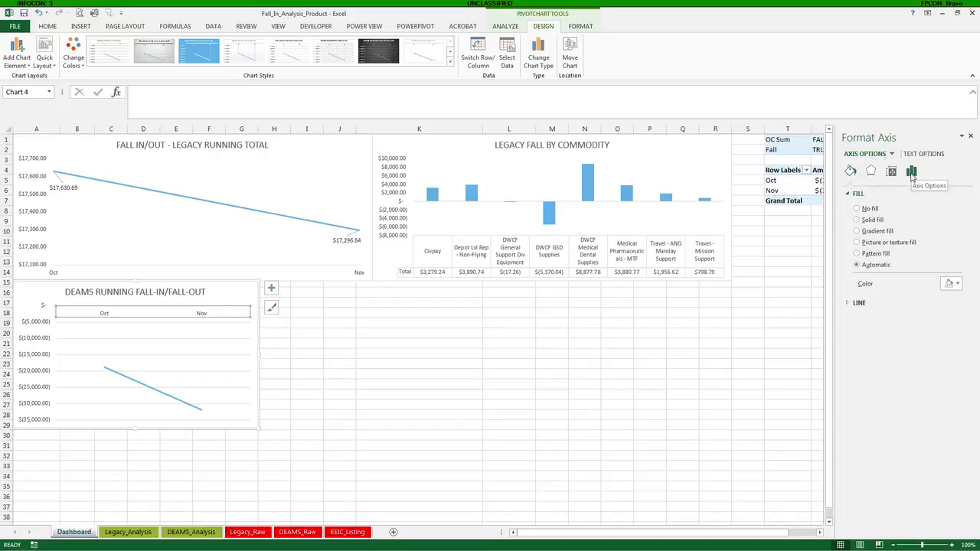
pyautogui.click(912, 173)
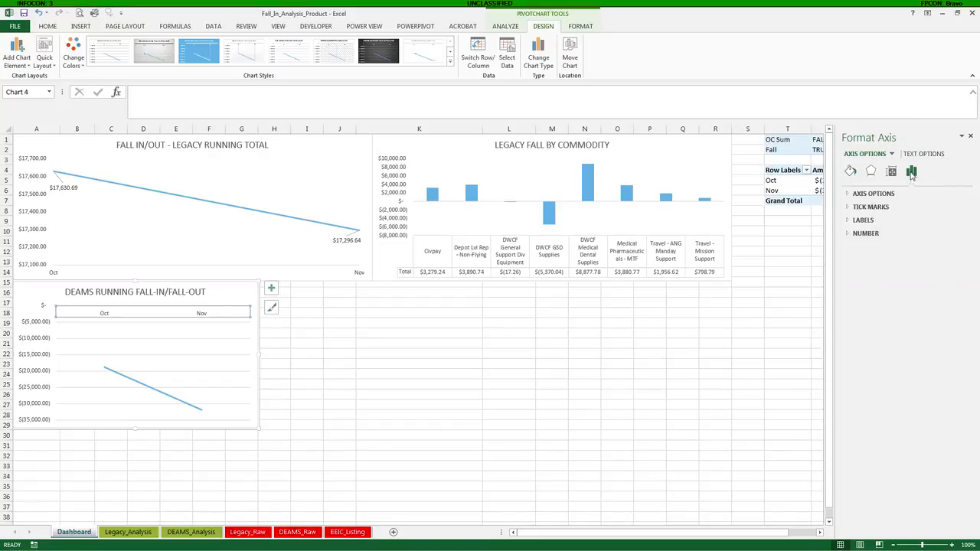
pyautogui.click(847, 195)
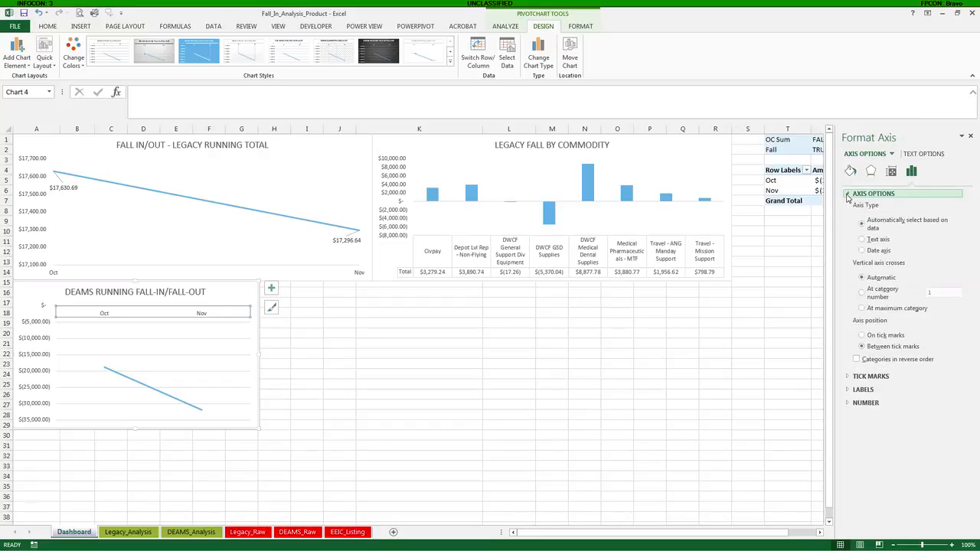
pyautogui.click(862, 292)
pyautogui.click(862, 336)
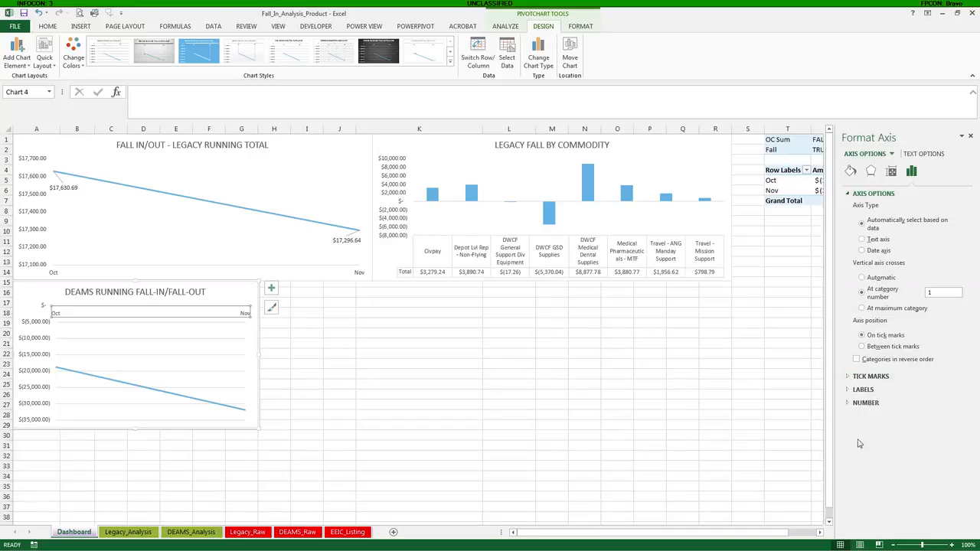
# Color the line of the DEAMS chart's "Total" series Orange, Accent 2.
pyautogui.click(893, 154)
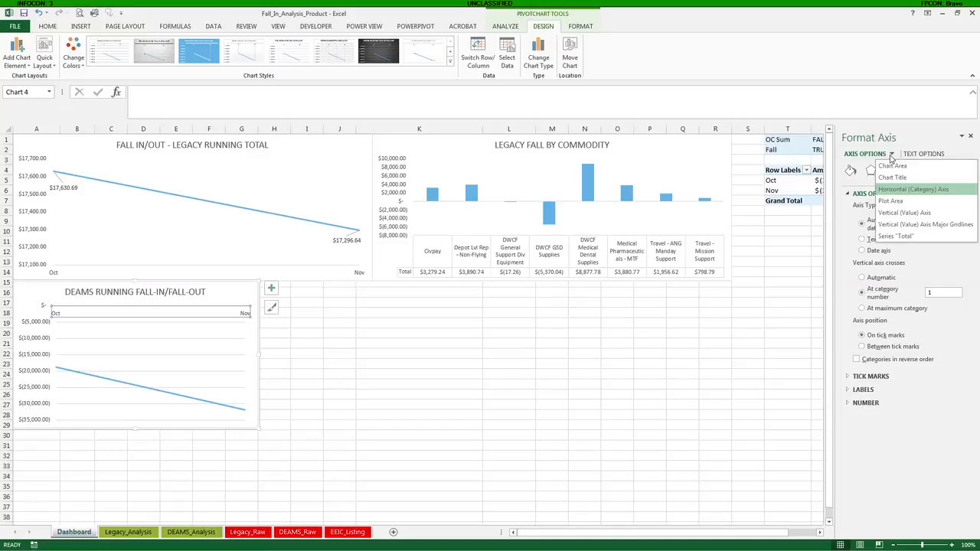
pyautogui.click(897, 237)
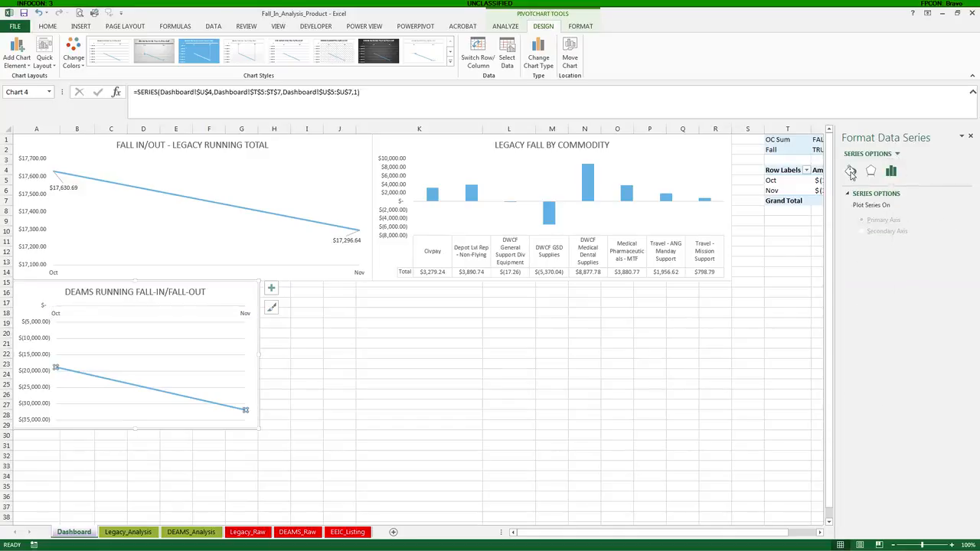
pyautogui.click(851, 172)
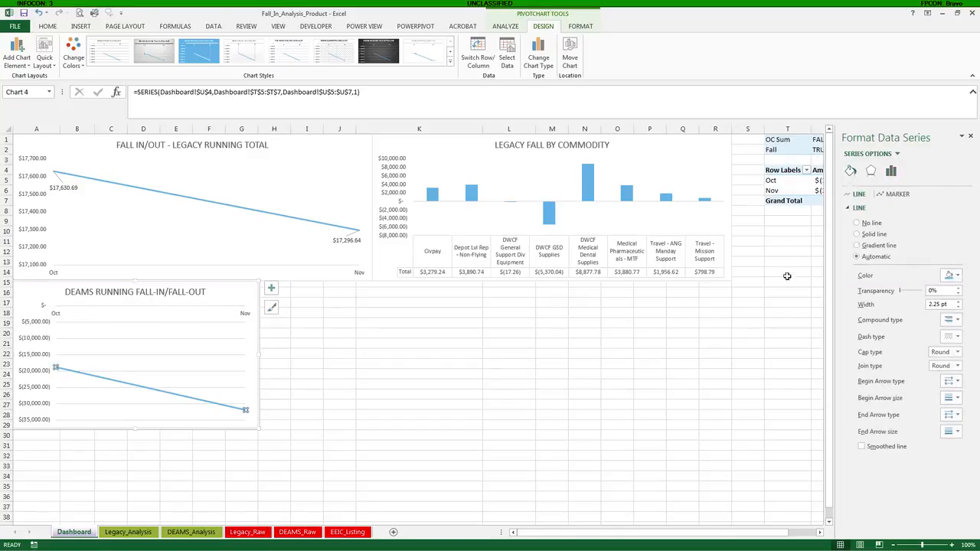
pyautogui.click(958, 278)
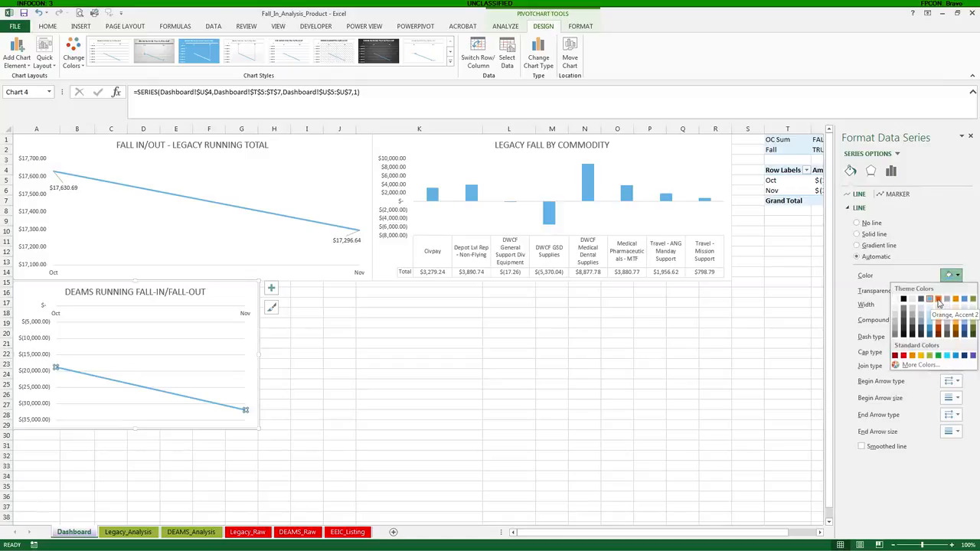
pyautogui.click(939, 300)
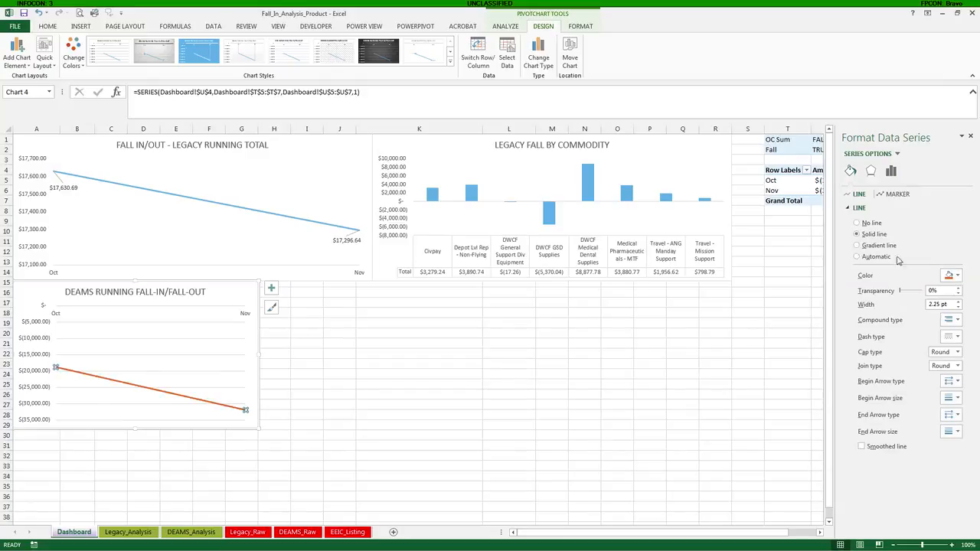
# Give the "Total" series built-in circle markers of size 7 with a solid Orange, Accent 2 fill.
pyautogui.click(896, 196)
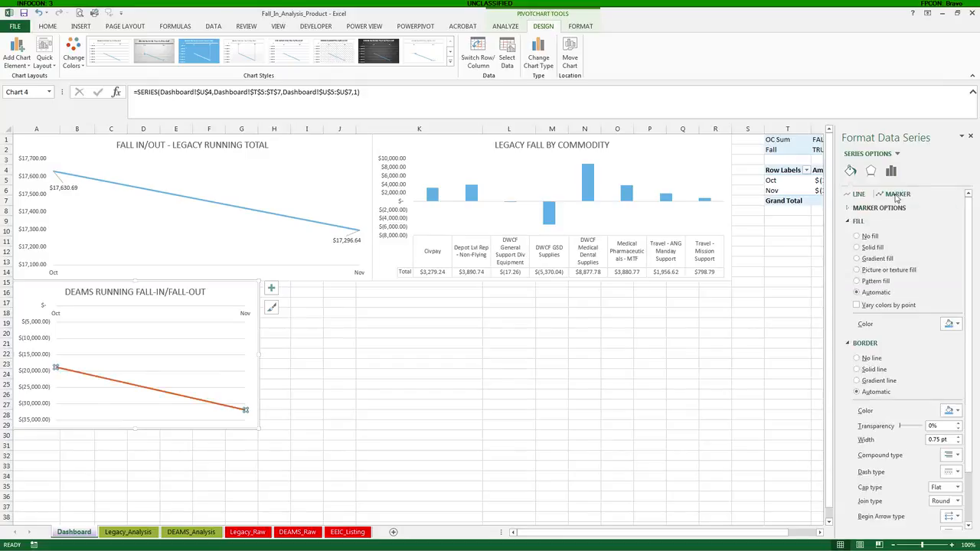
pyautogui.click(949, 322)
pyautogui.click(938, 348)
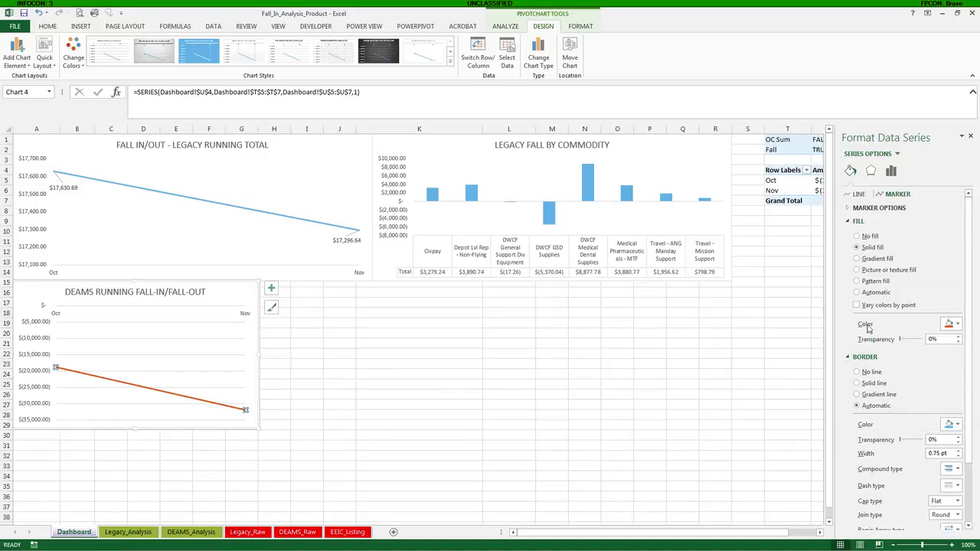
pyautogui.click(849, 212)
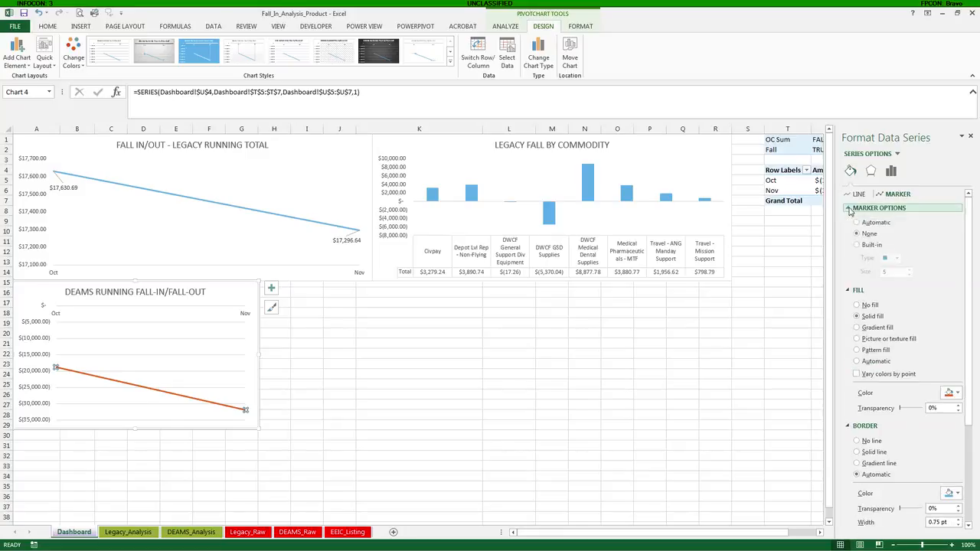
pyautogui.click(856, 245)
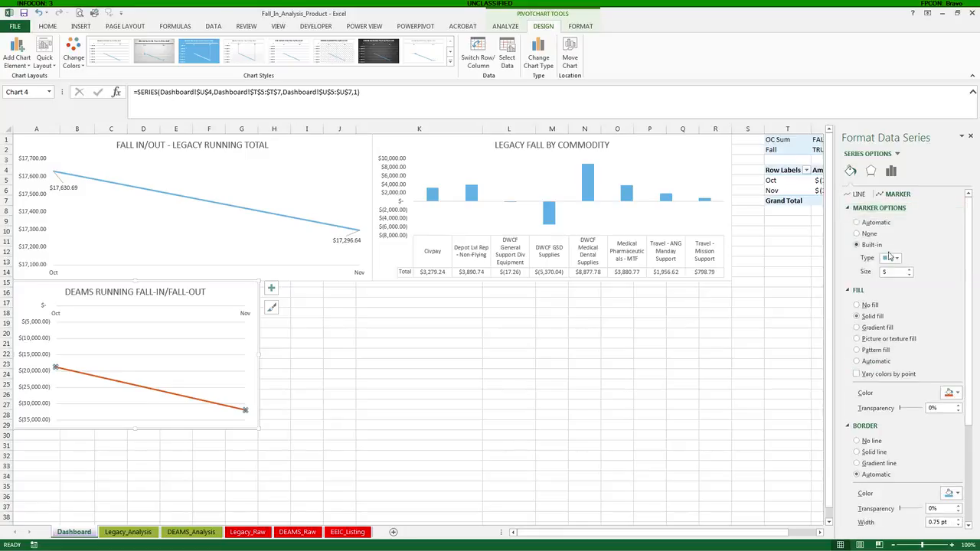
pyautogui.click(897, 258)
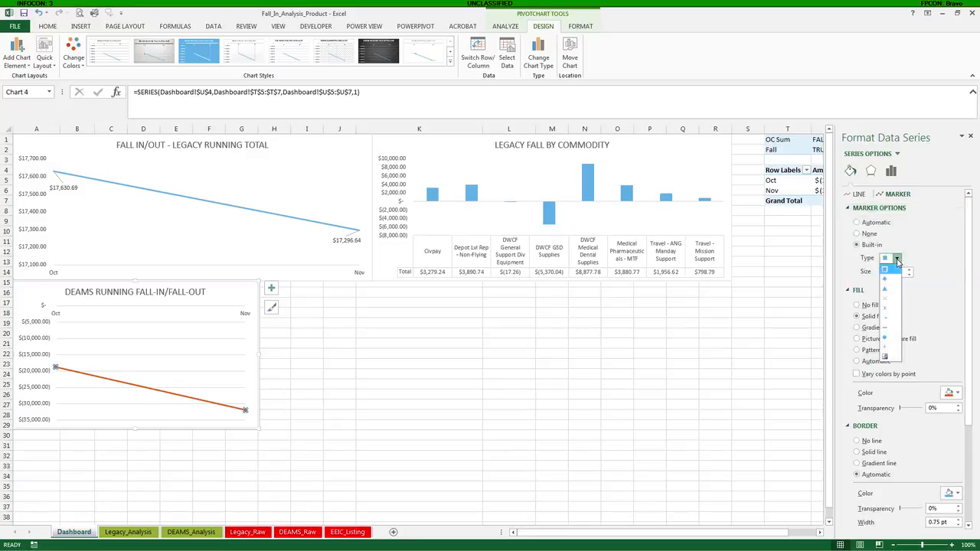
pyautogui.click(887, 337)
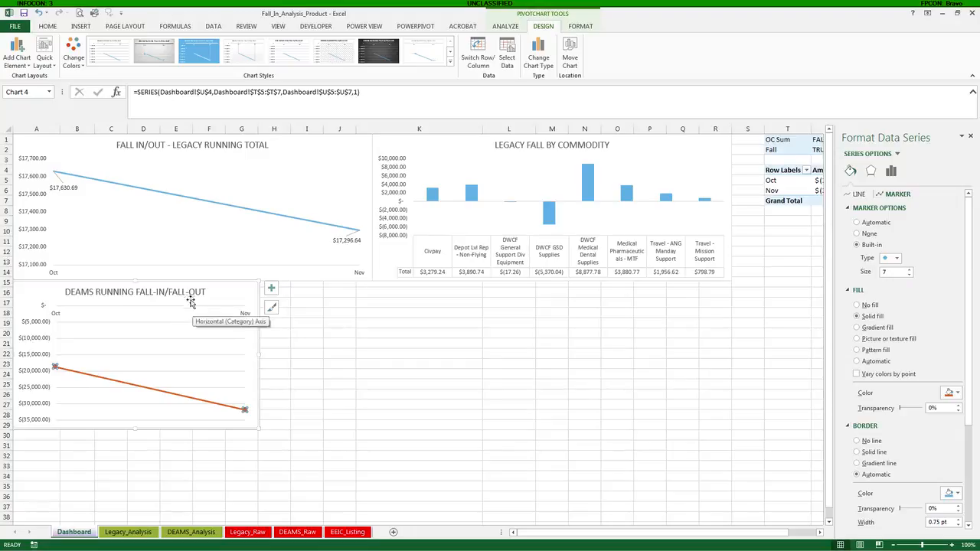
# Set the width of the whole DEAMS chart to 7.33".
pyautogui.click(229, 290)
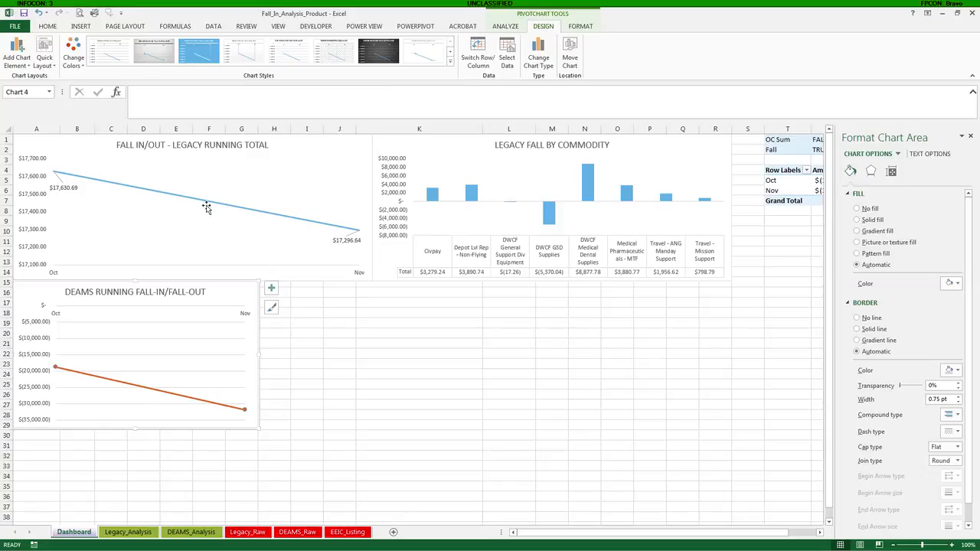
pyautogui.click(581, 27)
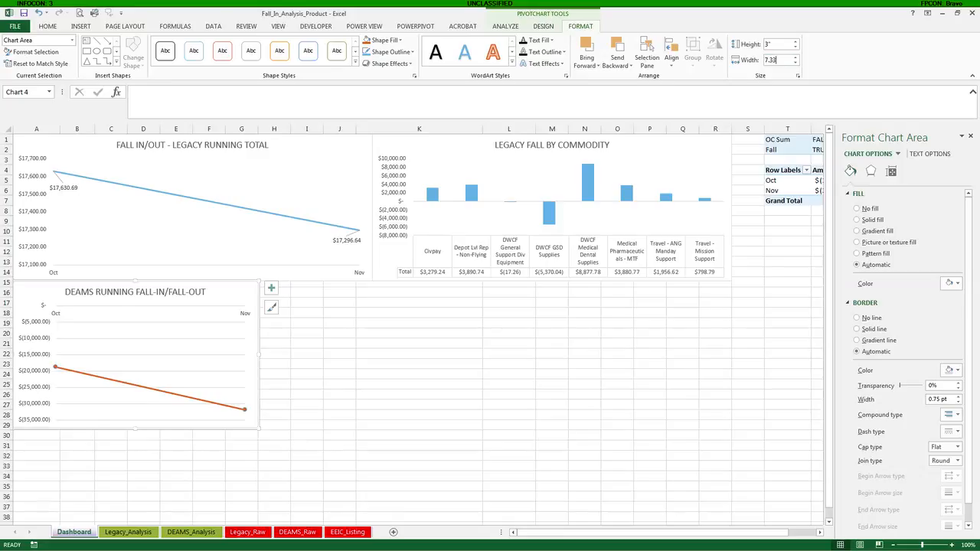
pyautogui.click(775, 63)
pyautogui.write('7.33')
pyautogui.press('Return')
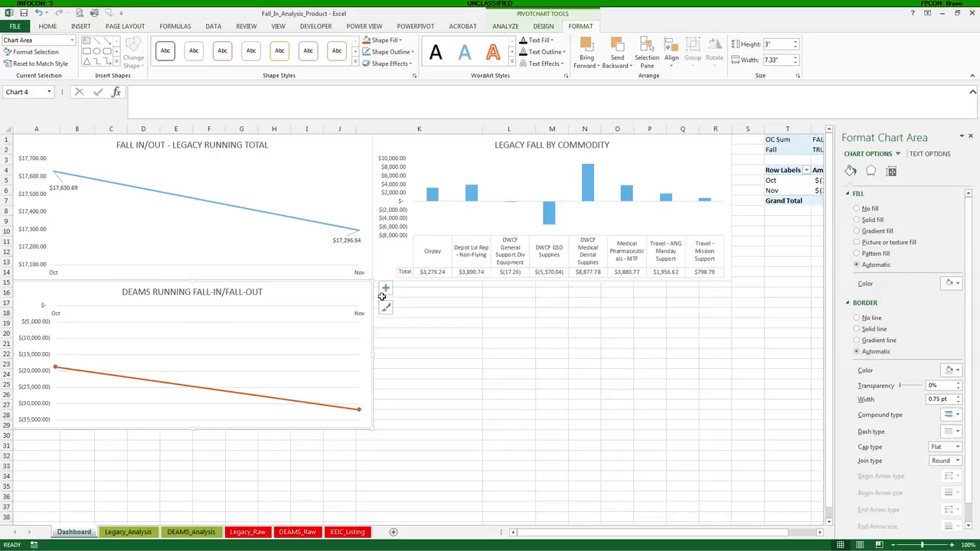
# Remove the gridlines from the DEAMS running total chart and add data labels positioned above the points.
pyautogui.click(386, 290)
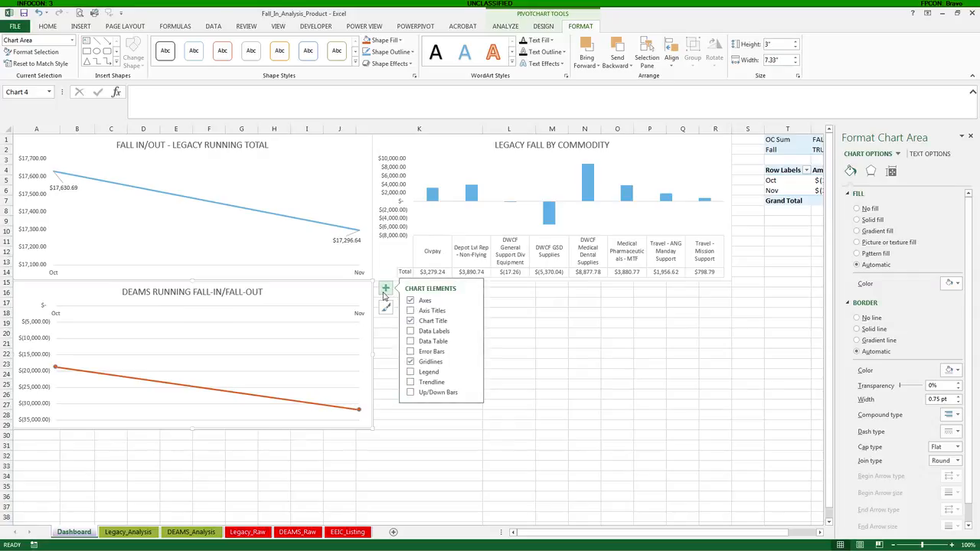
pyautogui.click(410, 361)
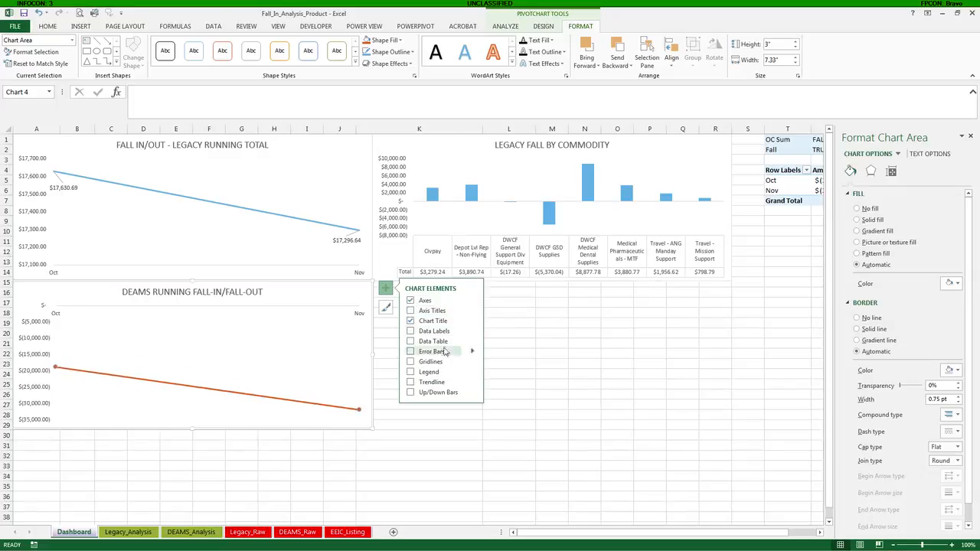
pyautogui.click(472, 331)
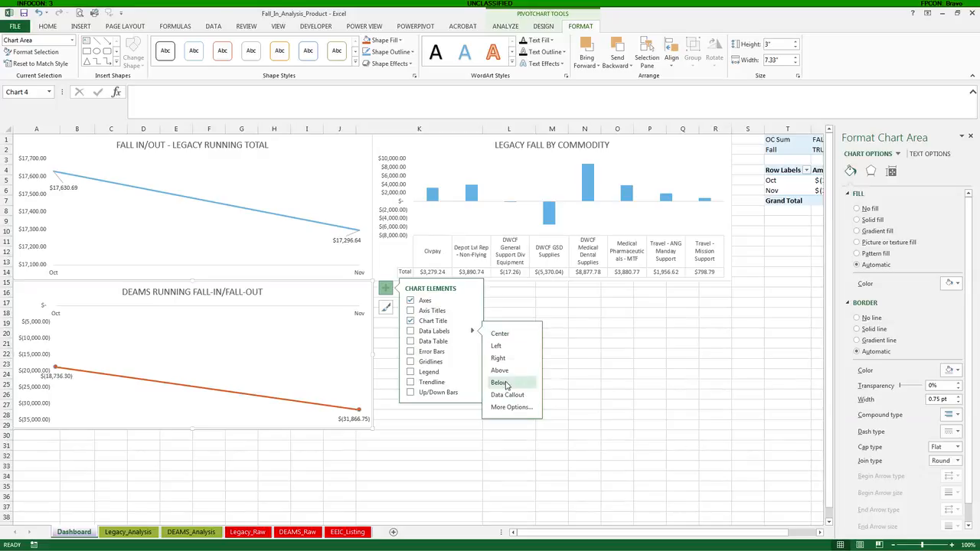
pyautogui.click(505, 374)
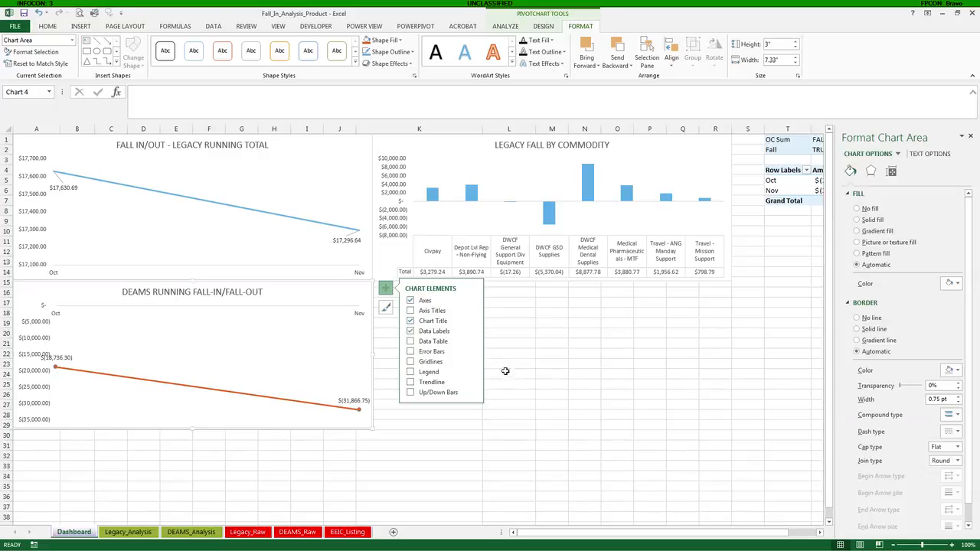
# Move only the Oct data label rightward so it clears the DEAMS chart's vertical axis labels.
pyautogui.click(74, 359)
pyautogui.click(74, 360)
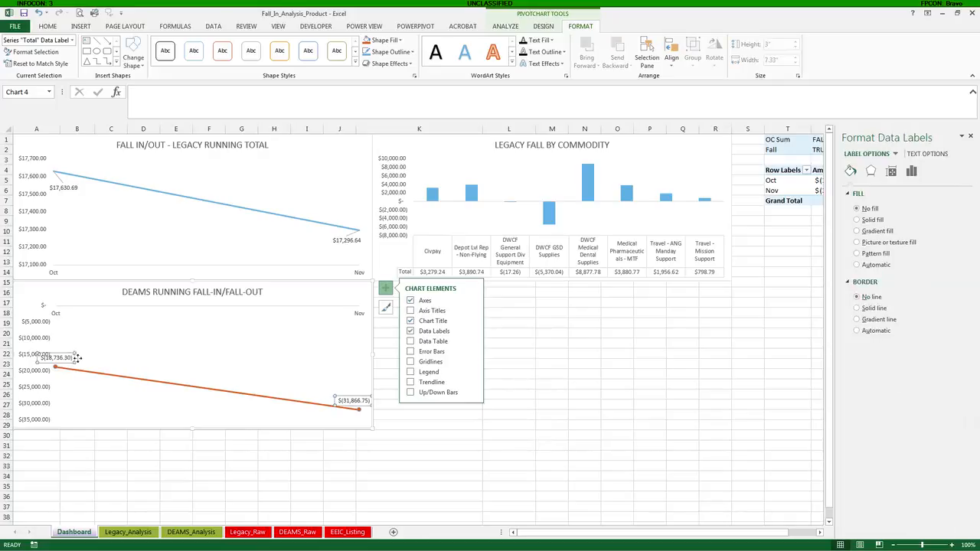
pyautogui.moveTo(74, 360); pyautogui.dragTo(100, 357)
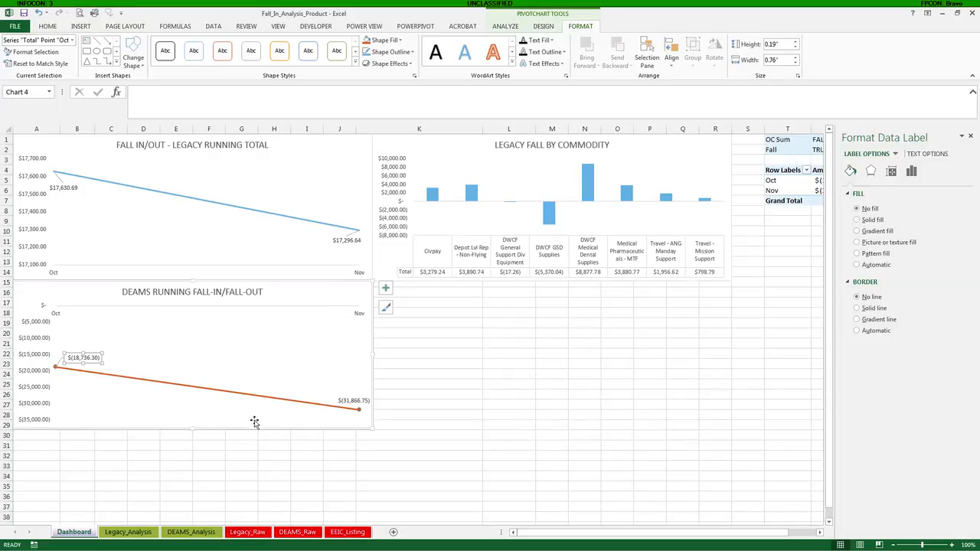
# Review the axis options of the DEAMS chart's horizontal category axis, including axis type, crossing and position settings.
pyautogui.click(385, 294)
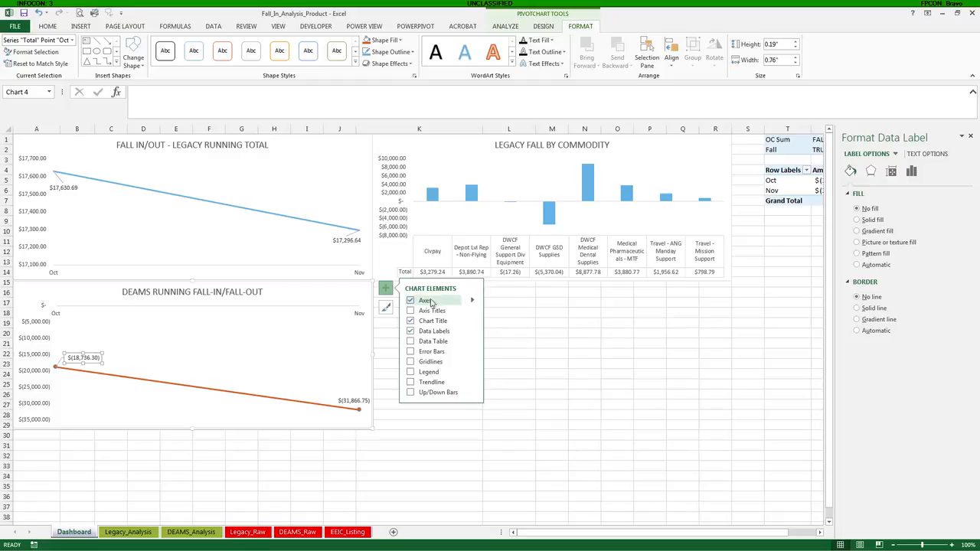
pyautogui.click(473, 302)
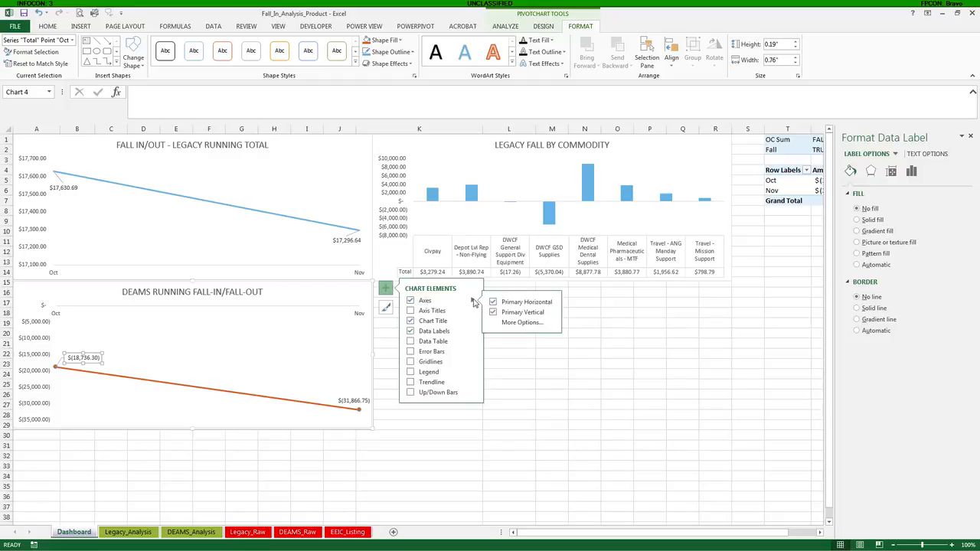
pyautogui.click(512, 321)
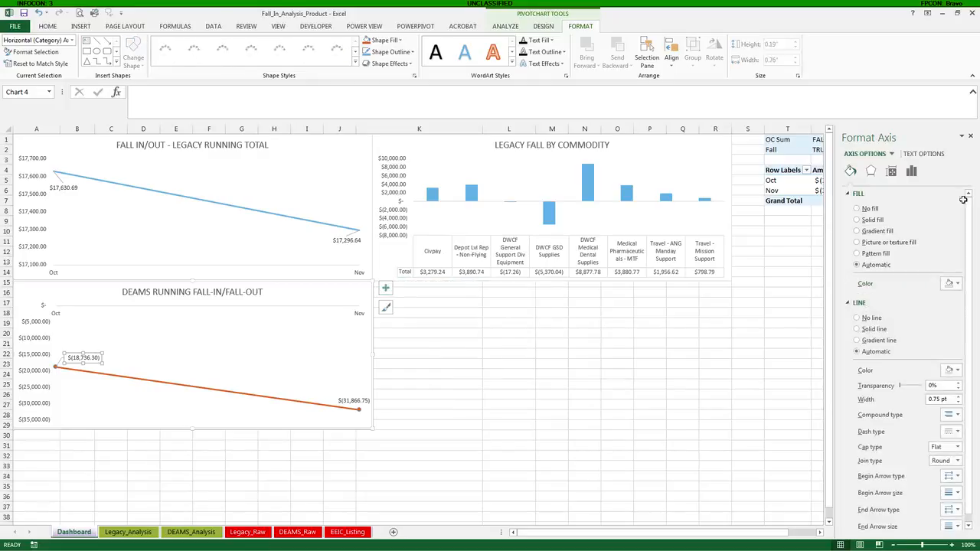
pyautogui.click(891, 155)
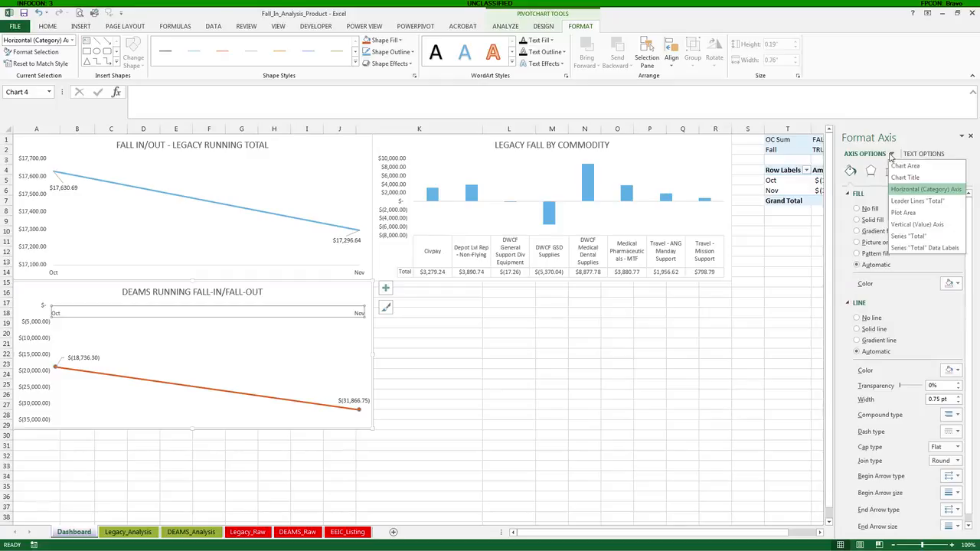
pyautogui.click(922, 189)
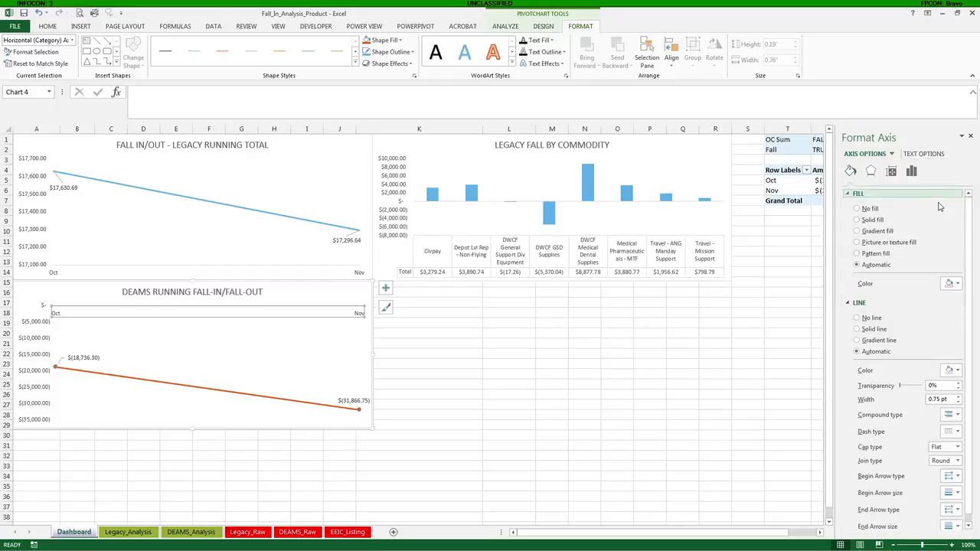
pyautogui.click(893, 172)
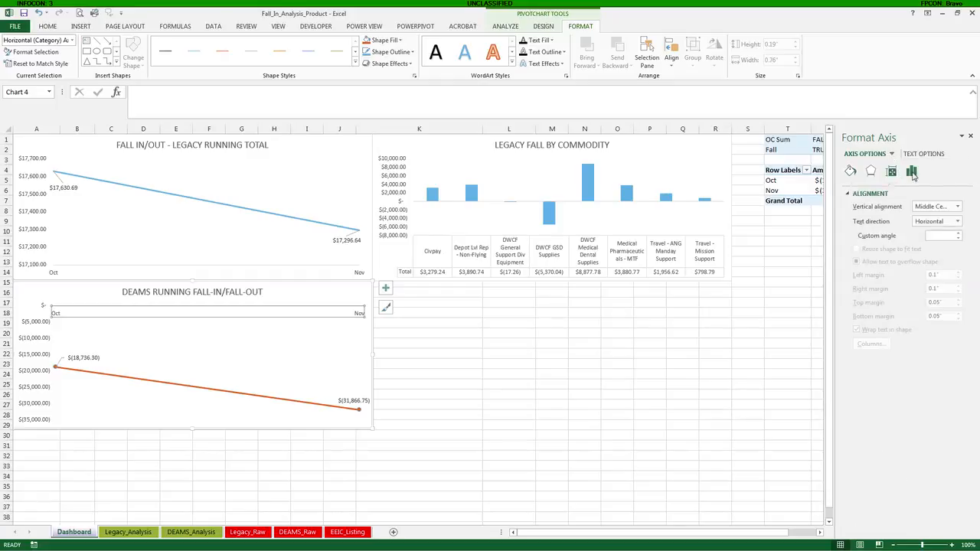
pyautogui.click(912, 172)
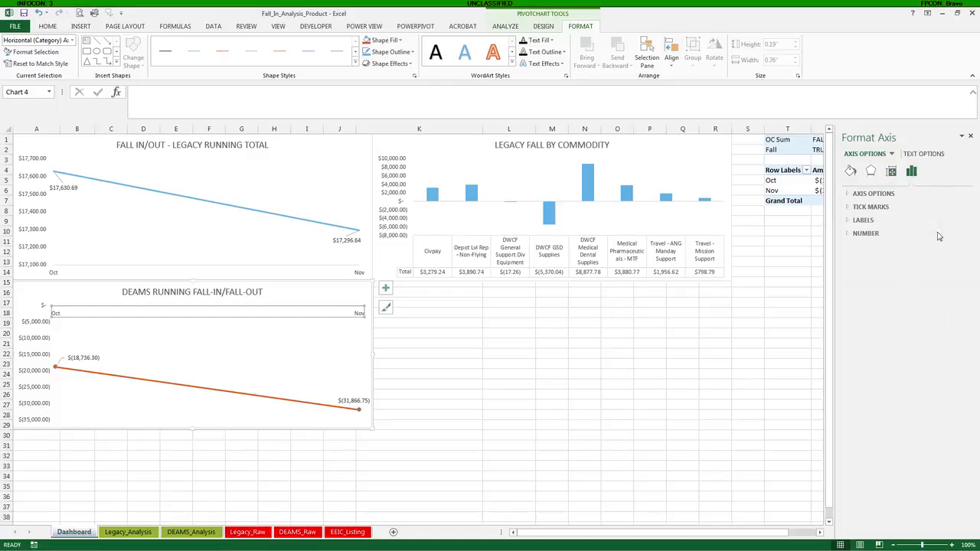
pyautogui.click(849, 194)
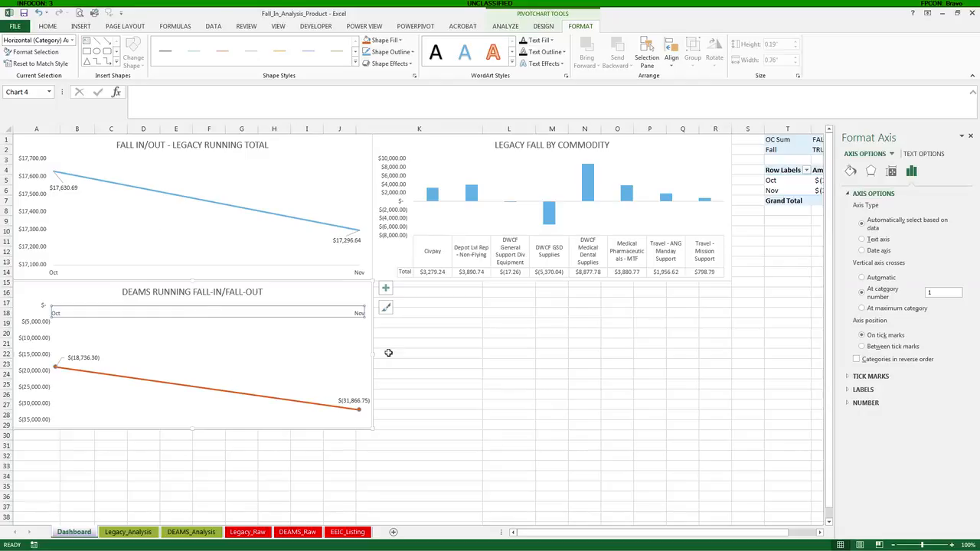
pyautogui.click(414, 314)
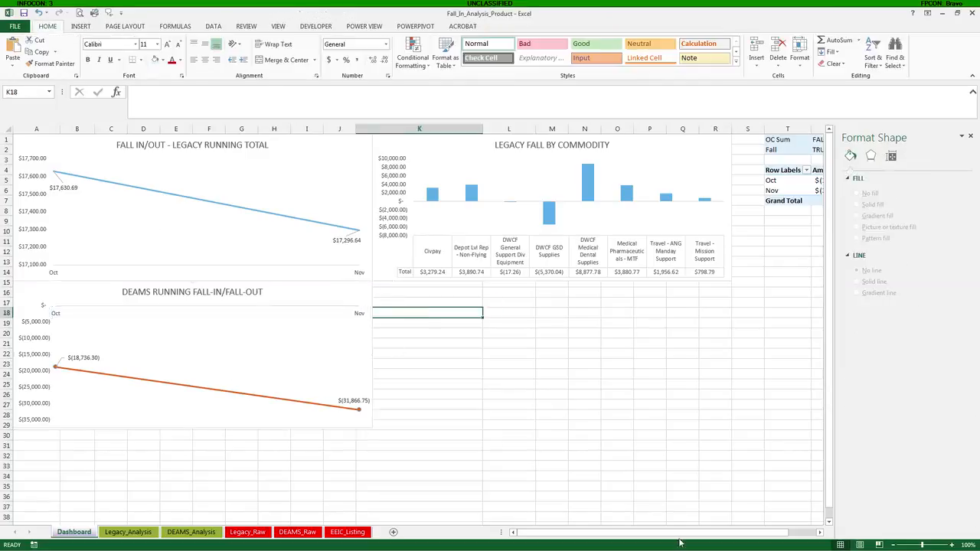
# Create a PivotChart from the DEAMS_Raw table, placed on the existing Dashboard sheet at cell W1.
pyautogui.moveTo(726, 533); pyautogui.dragTo(765, 530)
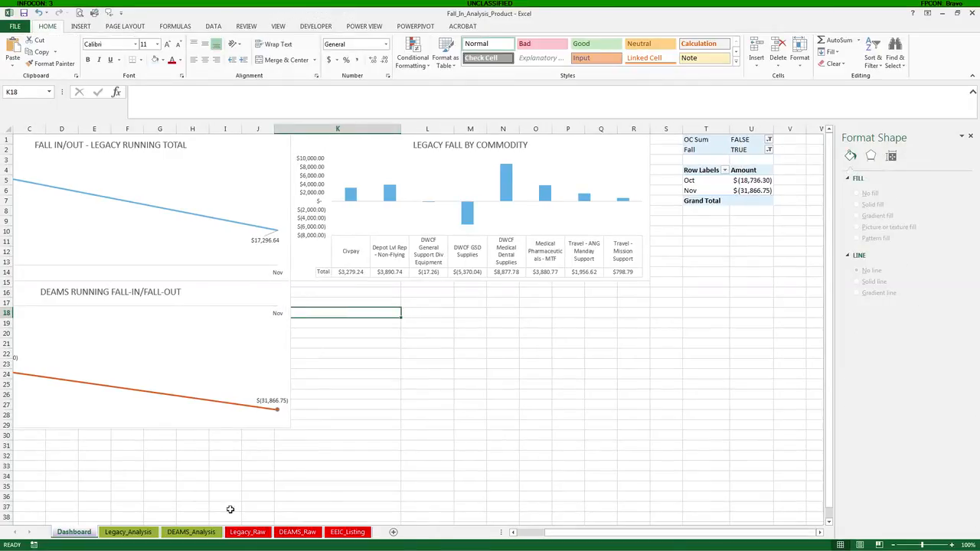
pyautogui.click(302, 533)
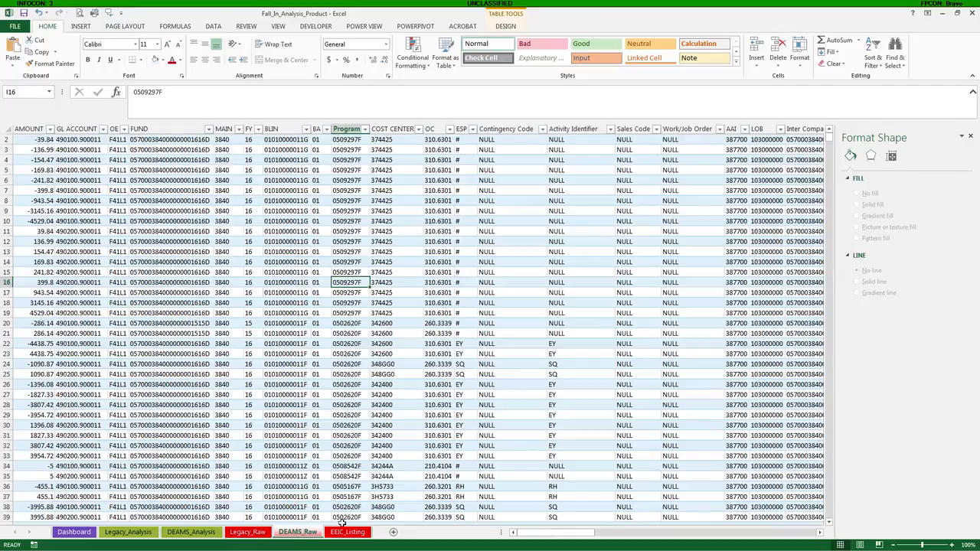
pyautogui.click(366, 252)
pyautogui.click(81, 26)
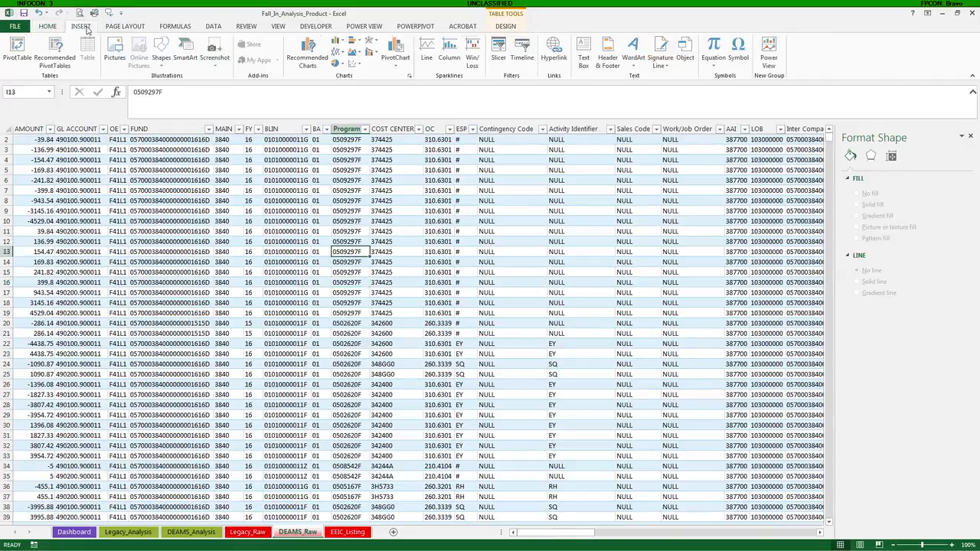
pyautogui.click(395, 63)
pyautogui.click(400, 80)
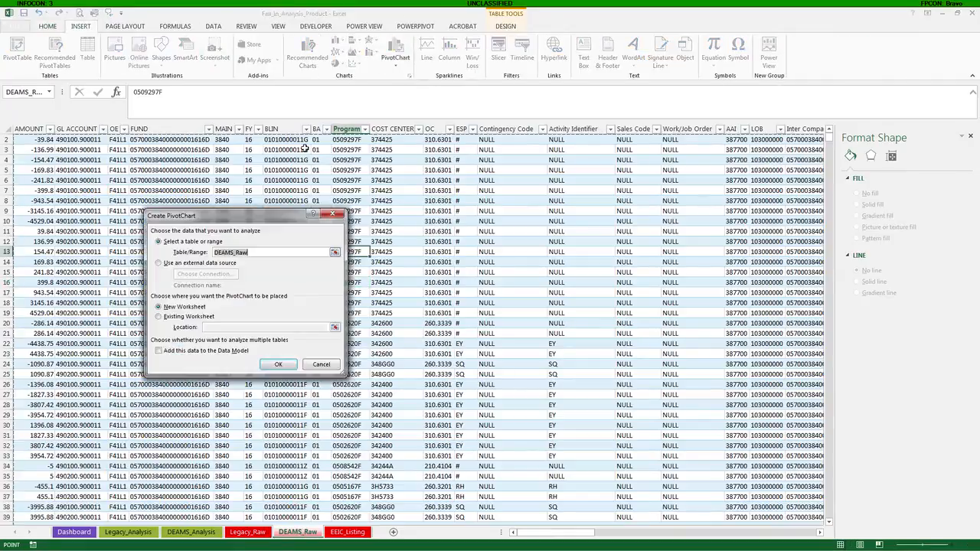
pyautogui.click(158, 317)
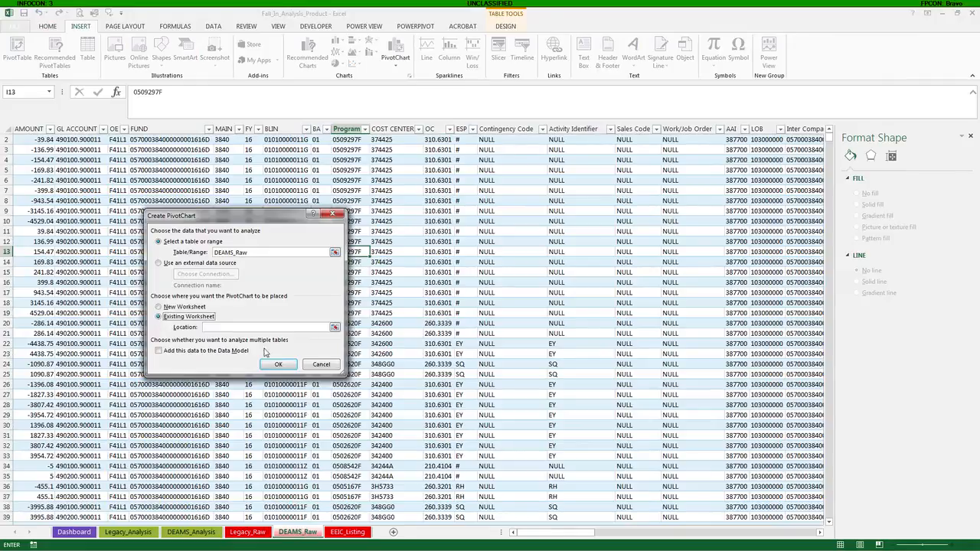
pyautogui.click(335, 328)
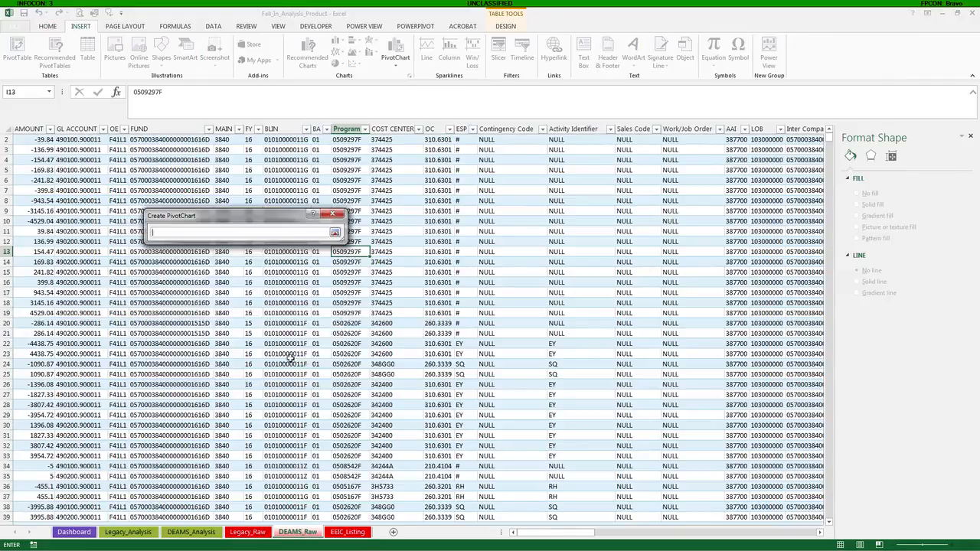
pyautogui.click(77, 533)
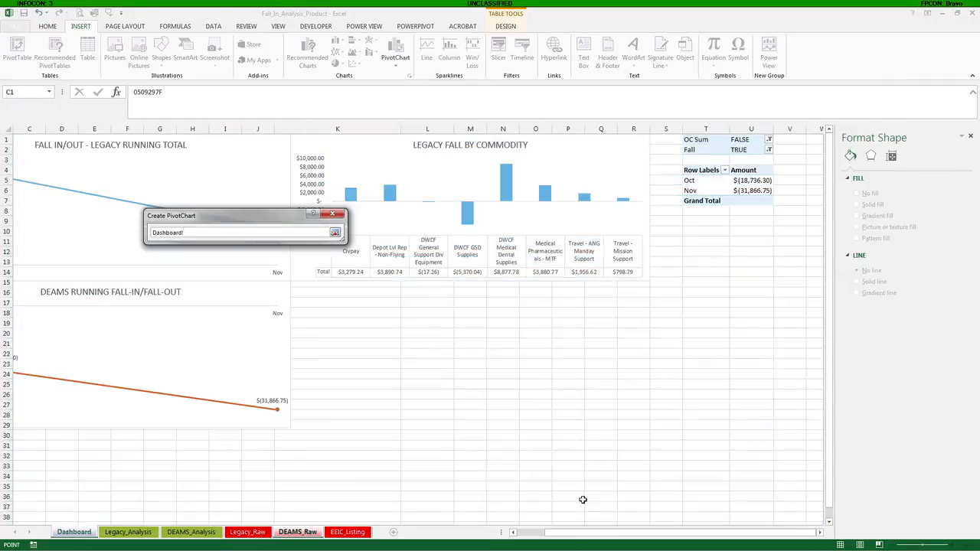
pyautogui.click(812, 140)
pyautogui.click(334, 232)
pyautogui.click(277, 365)
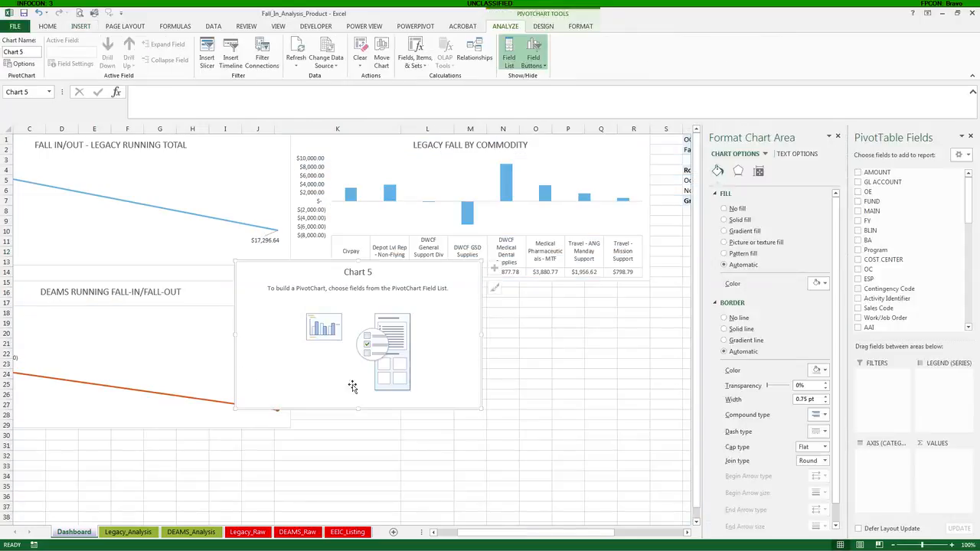
# Move the new empty PivotChart below the legacy commodity chart and add OC Sum and Threshold as its filters.
pyautogui.click(685, 533)
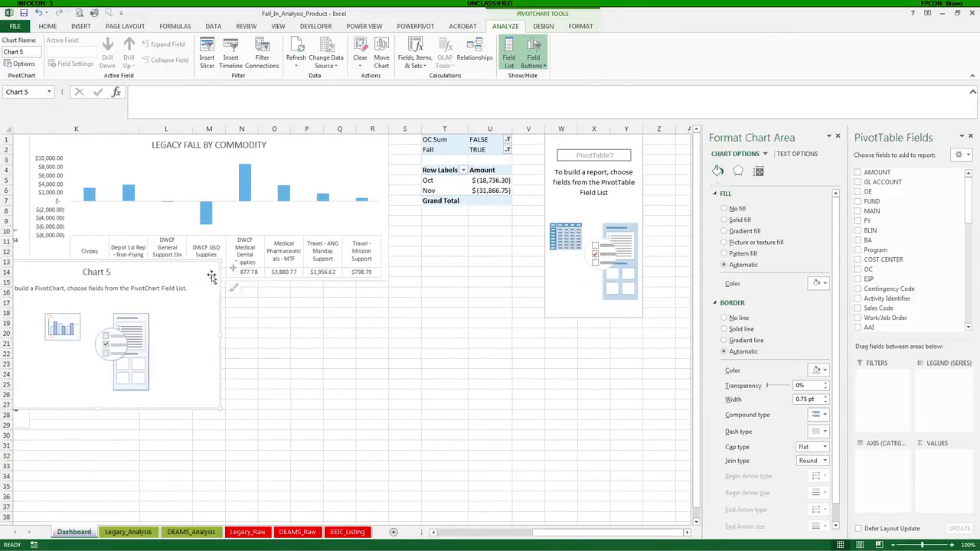
pyautogui.moveTo(199, 270)
pyautogui.mouseDown()
pyautogui.moveTo(259, 289)
pyautogui.moveTo(520, 291)
pyautogui.moveTo(516, 325)
pyautogui.mouseUp()
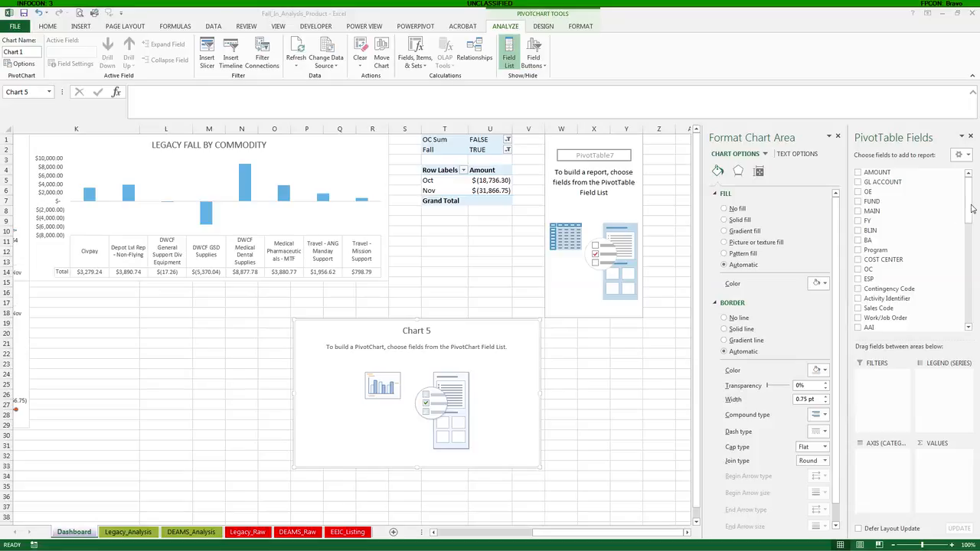
pyautogui.moveTo(970, 209); pyautogui.dragTo(955, 331)
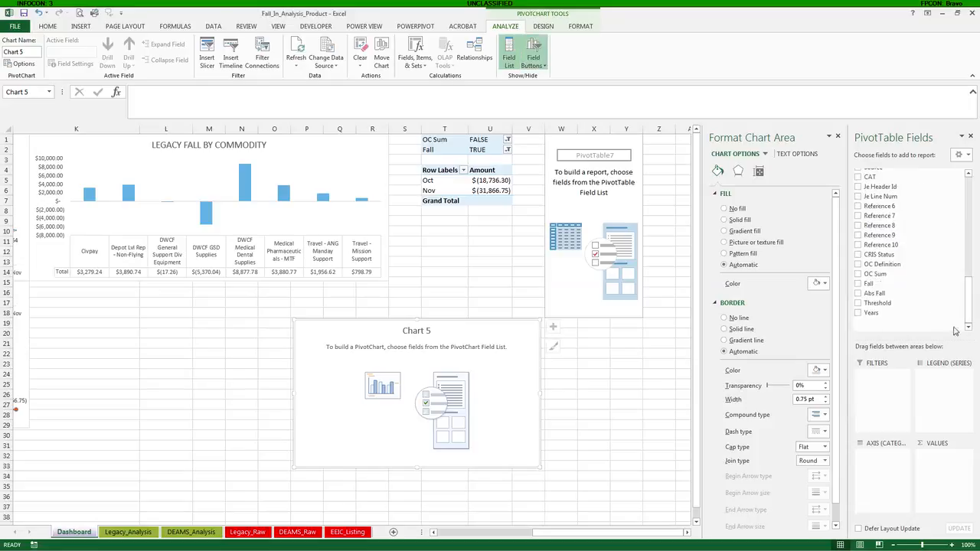
pyautogui.moveTo(873, 274); pyautogui.dragTo(868, 394)
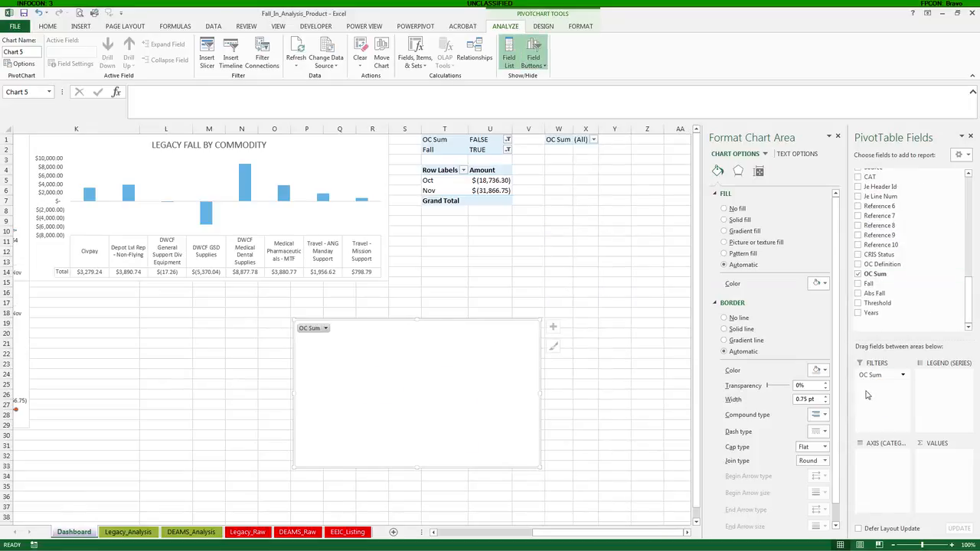
pyautogui.moveTo(878, 303); pyautogui.dragTo(868, 383)
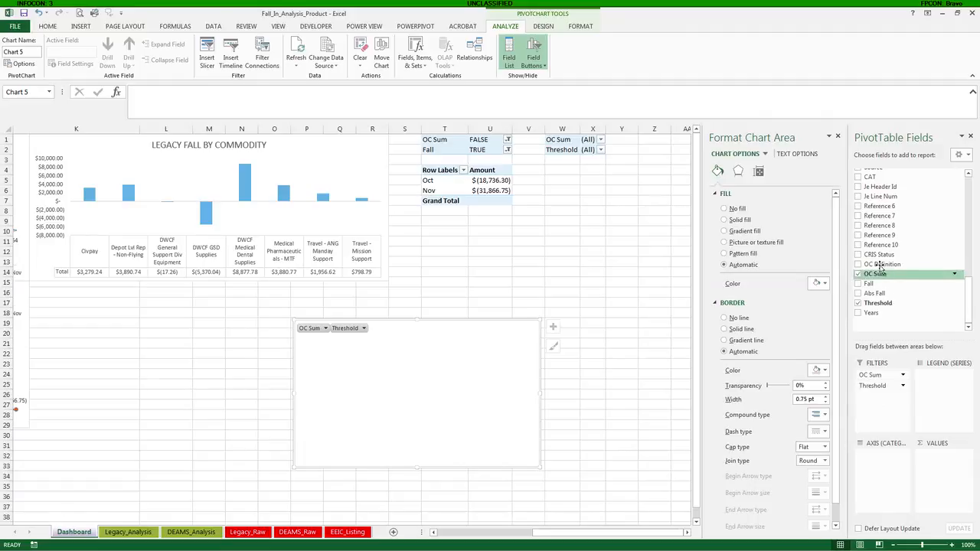
# Add the OC field to the new PivotChart's category axis and AMOUNT to its values.
pyautogui.moveTo(969, 297); pyautogui.dragTo(968, 195)
pyautogui.moveTo(879, 239); pyautogui.dragTo(880, 451)
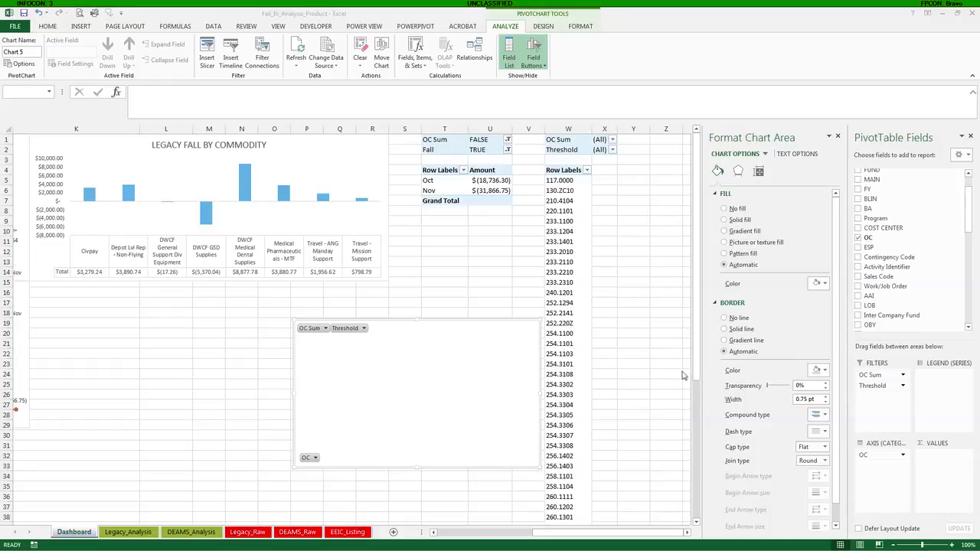
pyautogui.scroll(2, 969, 191)
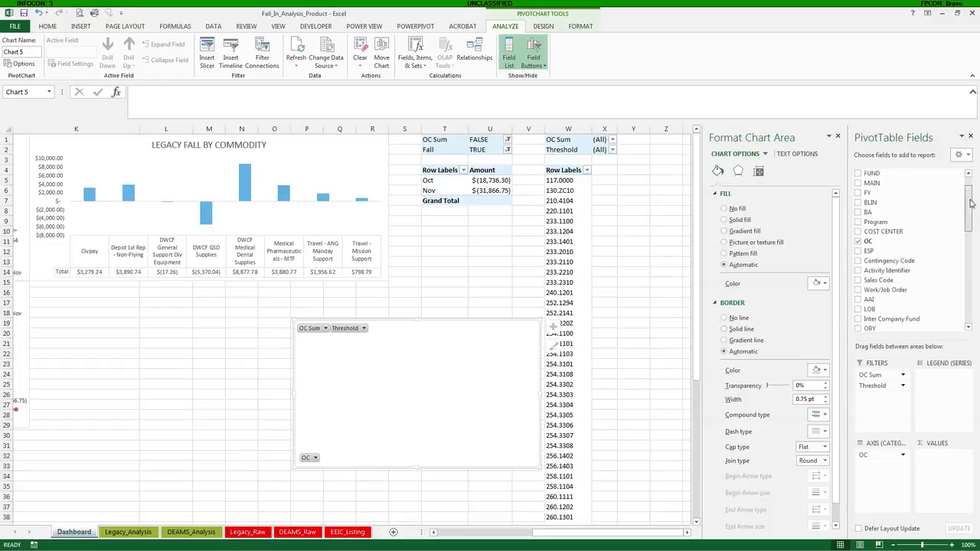
pyautogui.moveTo(881, 173); pyautogui.dragTo(939, 463)
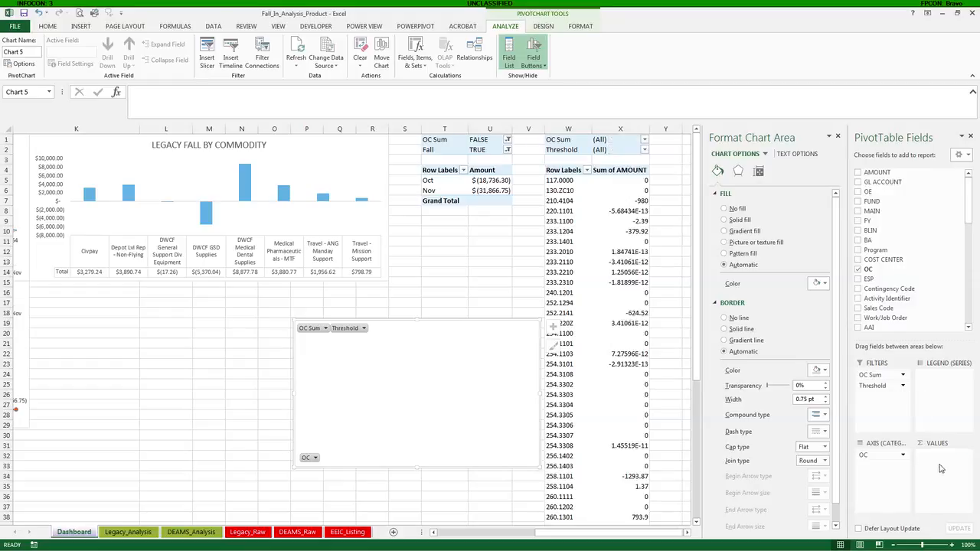
# Rename the new PivotChart's Sum of AMOUNT value field to Amount.
pyautogui.click(942, 456)
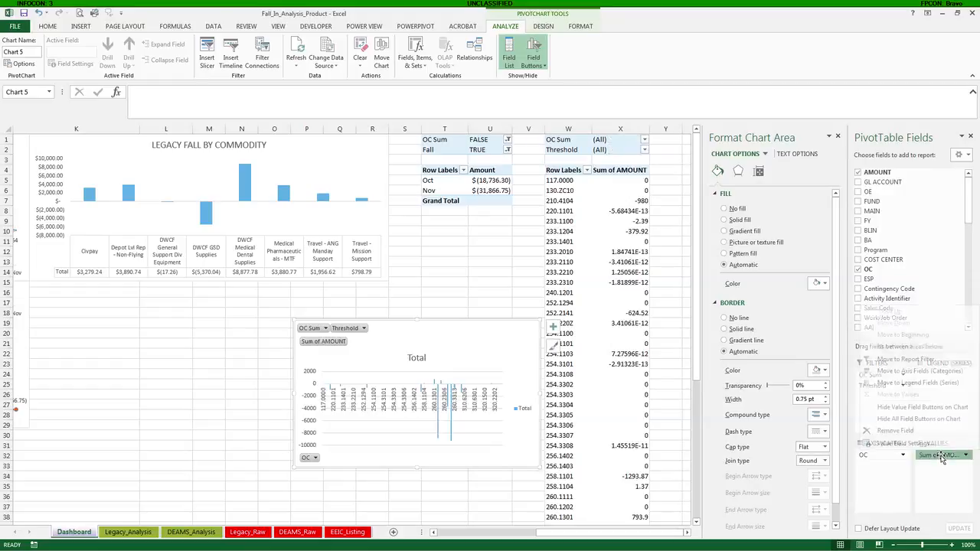
pyautogui.click(911, 447)
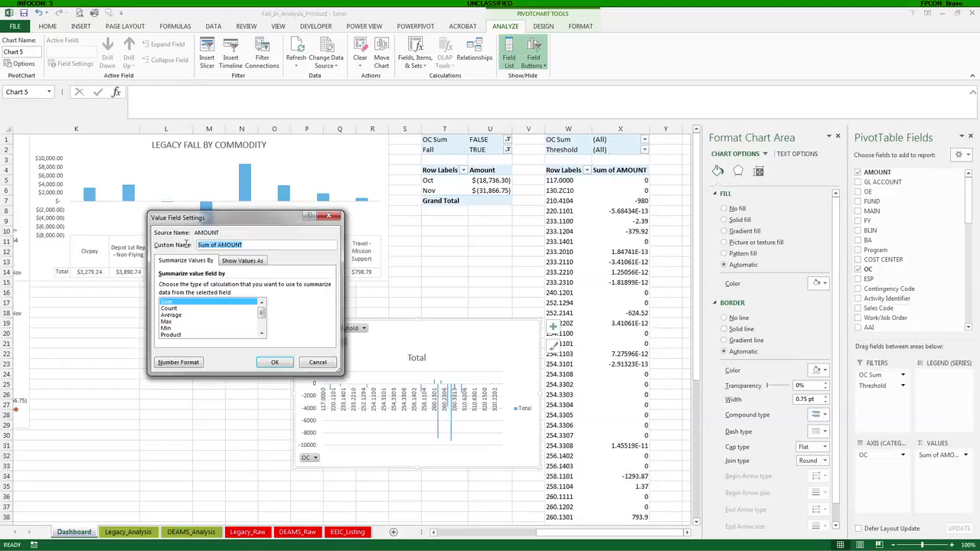
pyautogui.write('aM')
pyautogui.press('BackSpace')
pyautogui.press('BackSpace')
pyautogui.press('BackSpace')
pyautogui.press('BackSpace')
pyautogui.press('BackSpace')
pyautogui.press('BackSpace')
# Format the Amount value field as Accounting with 2 decimal places and the $ symbol.
pyautogui.click(192, 364)
pyautogui.click(149, 240)
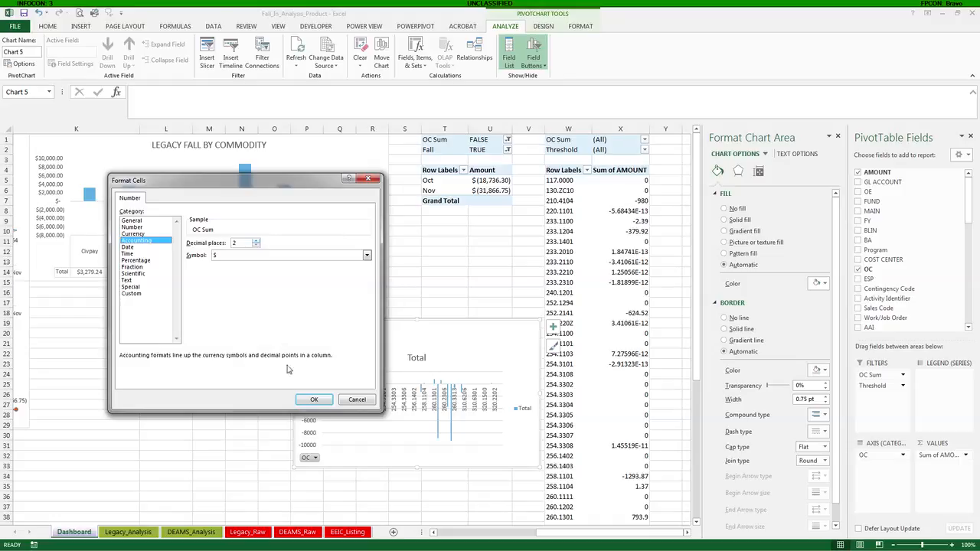
pyautogui.click(314, 399)
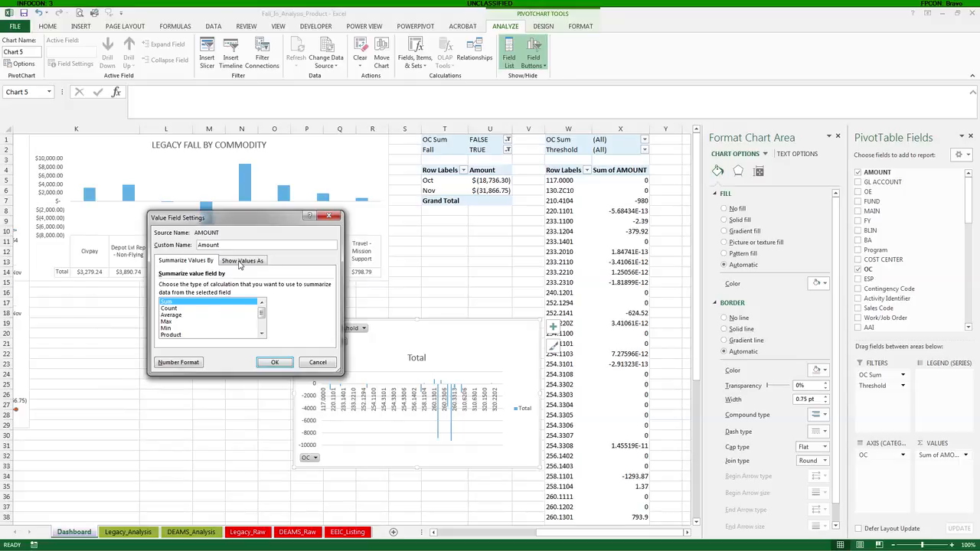
pyautogui.click(274, 362)
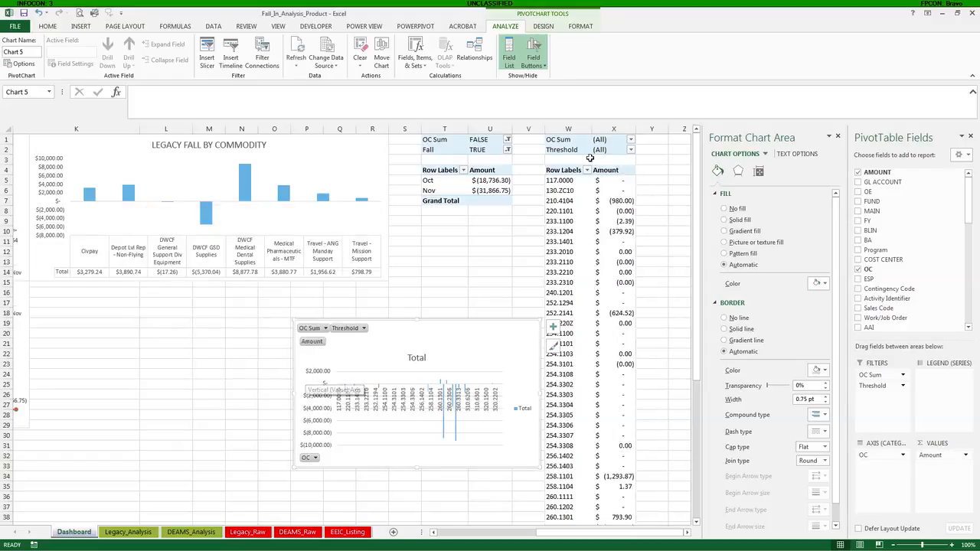
# Filter the new PivotTable at W1 to show only OC Sum values of FALSE.
pyautogui.click(630, 141)
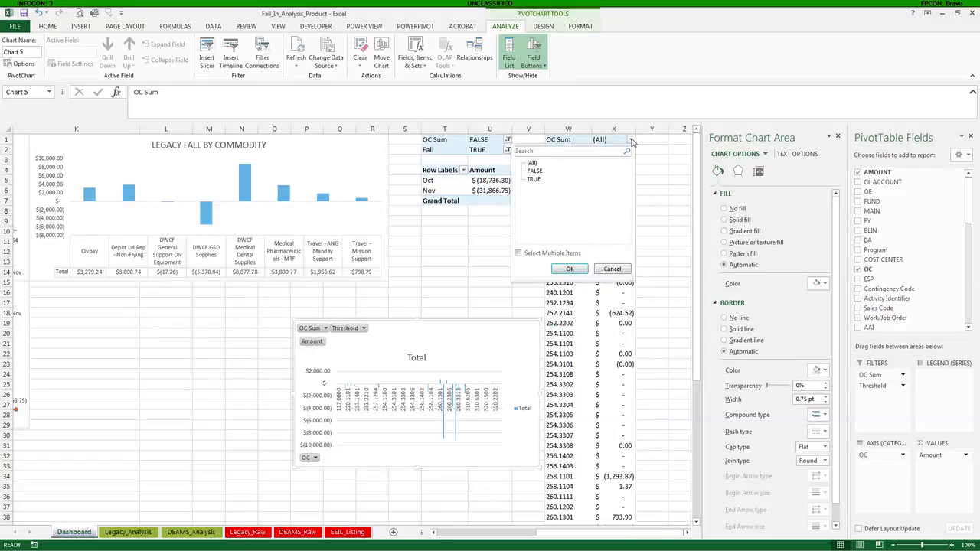
pyautogui.click(533, 171)
pyautogui.click(570, 269)
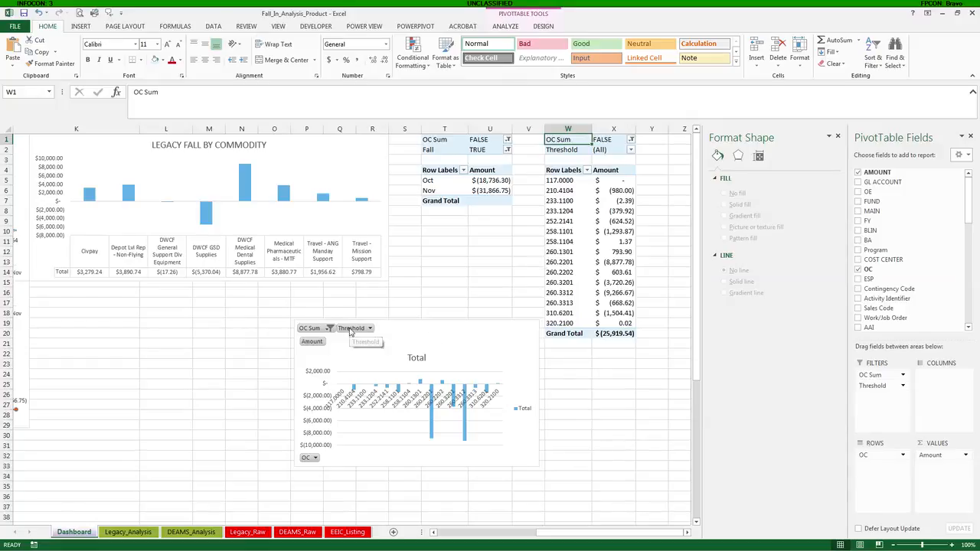
# Move the new PivotChart directly under the legacy commodity chart, beside the DEAMS running chart, and hide all its field buttons.
pyautogui.moveTo(559, 533); pyautogui.dragTo(550, 533)
pyautogui.click(970, 137)
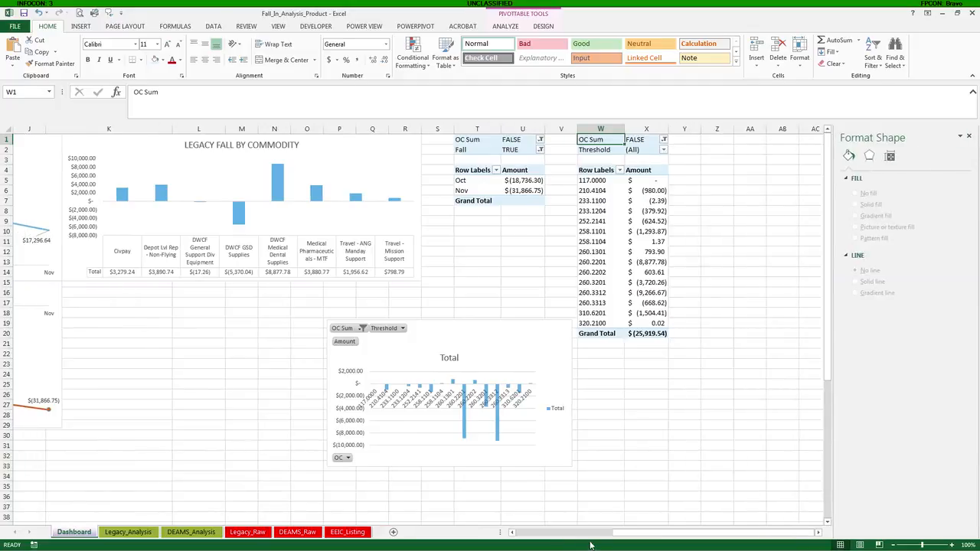
pyautogui.moveTo(622, 533); pyautogui.dragTo(524, 532)
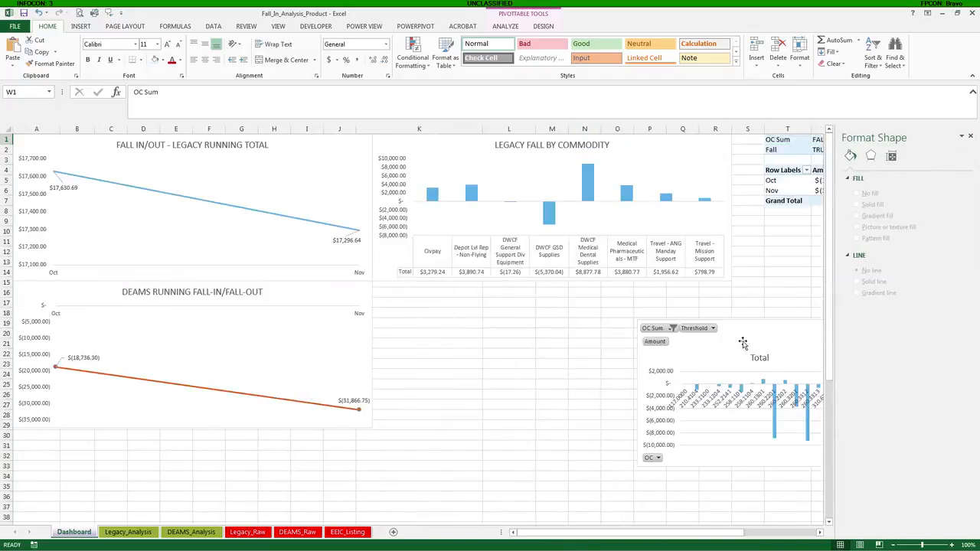
pyautogui.moveTo(716, 326); pyautogui.dragTo(501, 298)
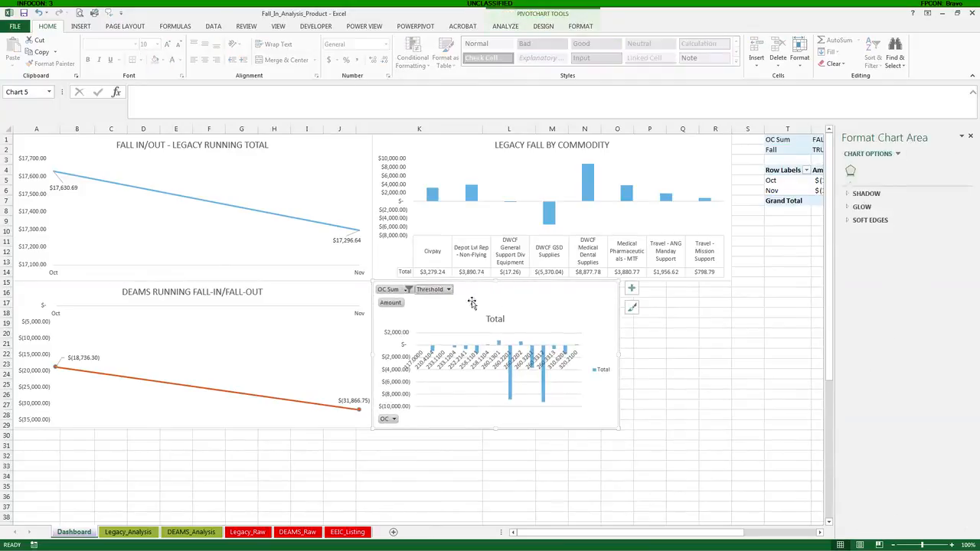
pyautogui.rightClick(395, 293)
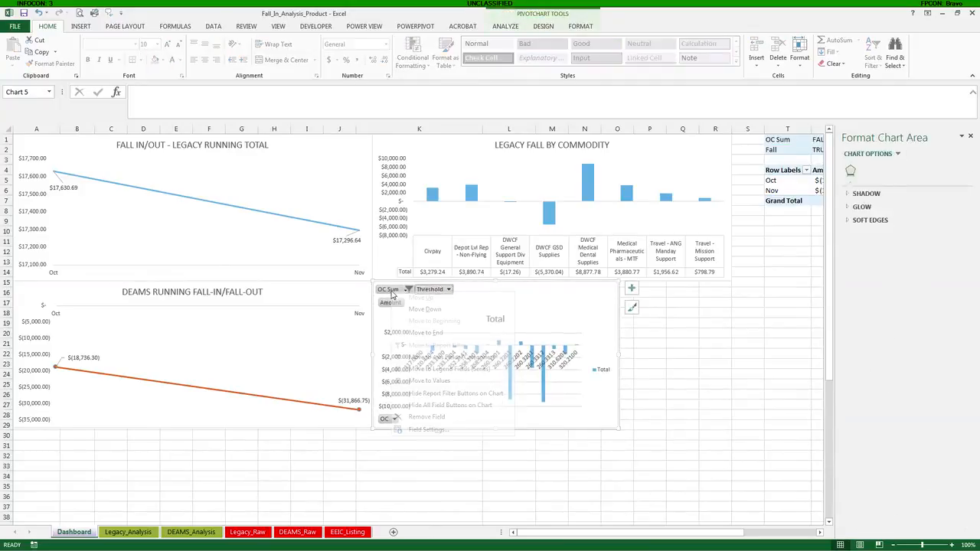
pyautogui.click(430, 405)
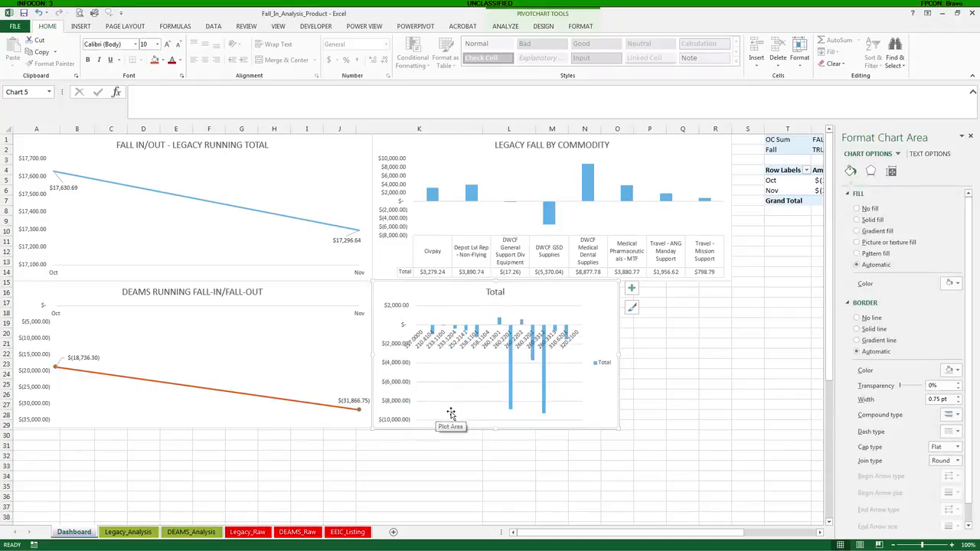
# Change the new PivotChart's title to DEAMS FALL BY COMMODITY.
pyautogui.click(499, 292)
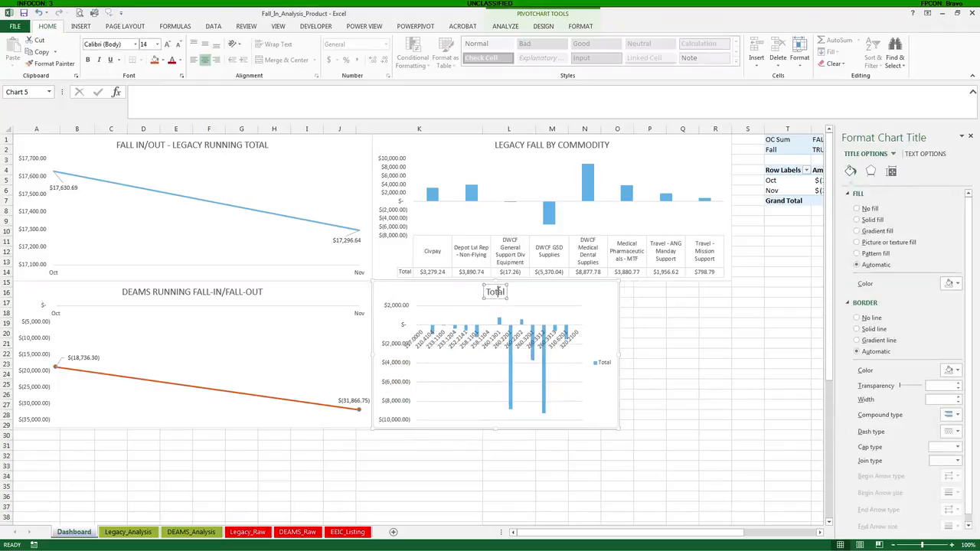
pyautogui.doubleClick(496, 292)
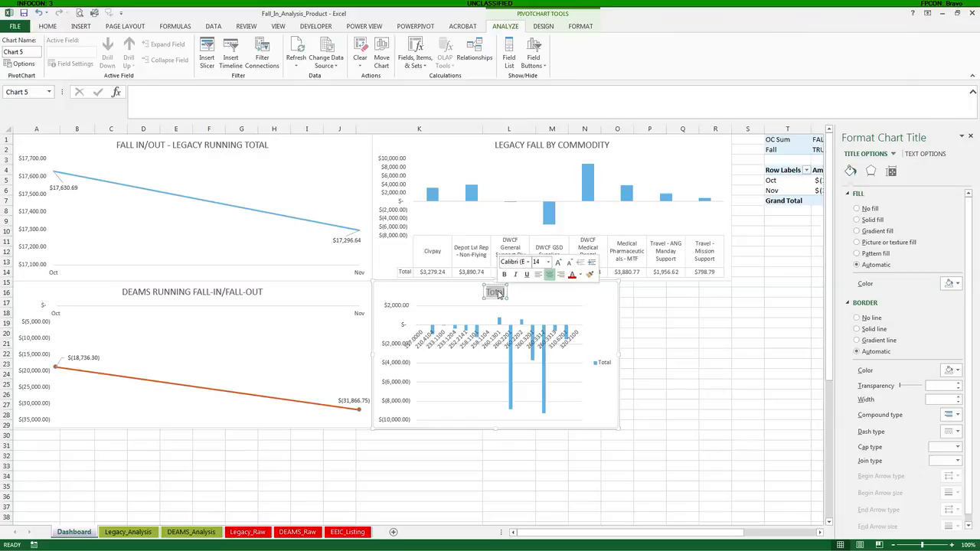
pyautogui.write('DEAMS')
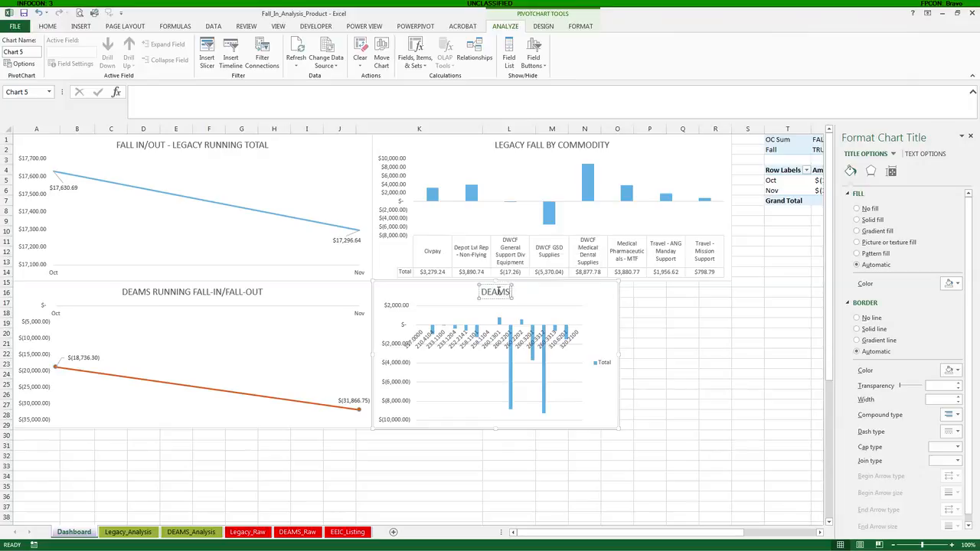
pyautogui.write(' FALL BY COMMODI')
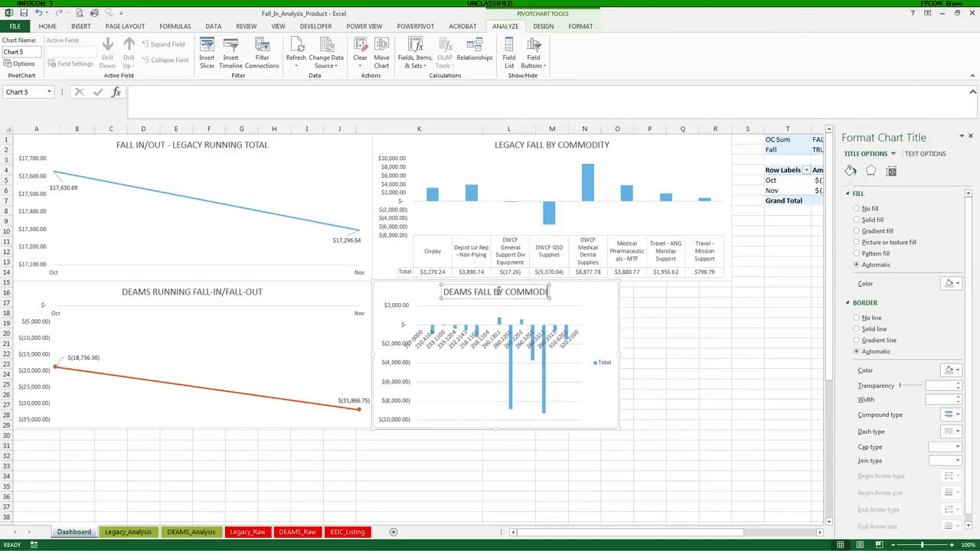
pyautogui.write('TY')
pyautogui.click(603, 316)
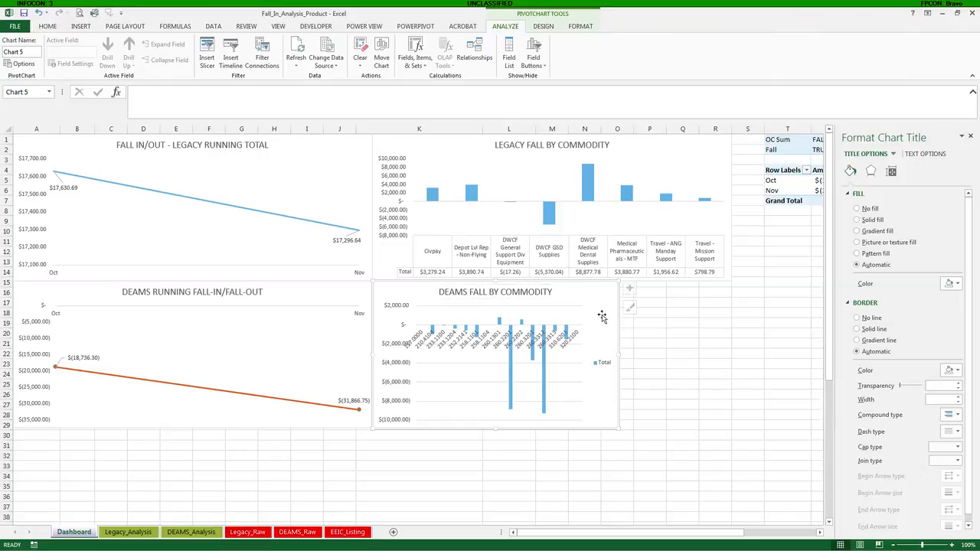
# Remove the gridlines and the legend from the DEAMS FALL BY COMMODITY chart.
pyautogui.click(632, 289)
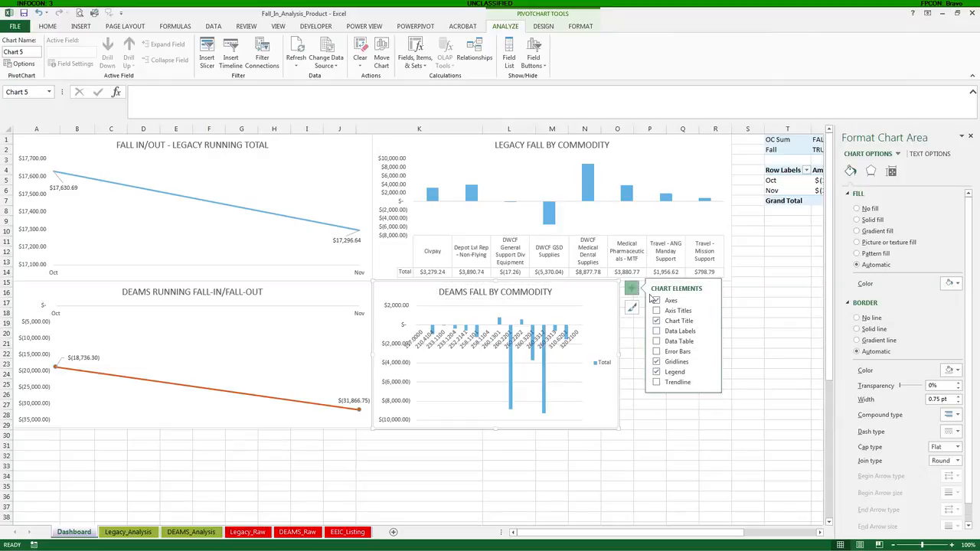
pyautogui.click(656, 361)
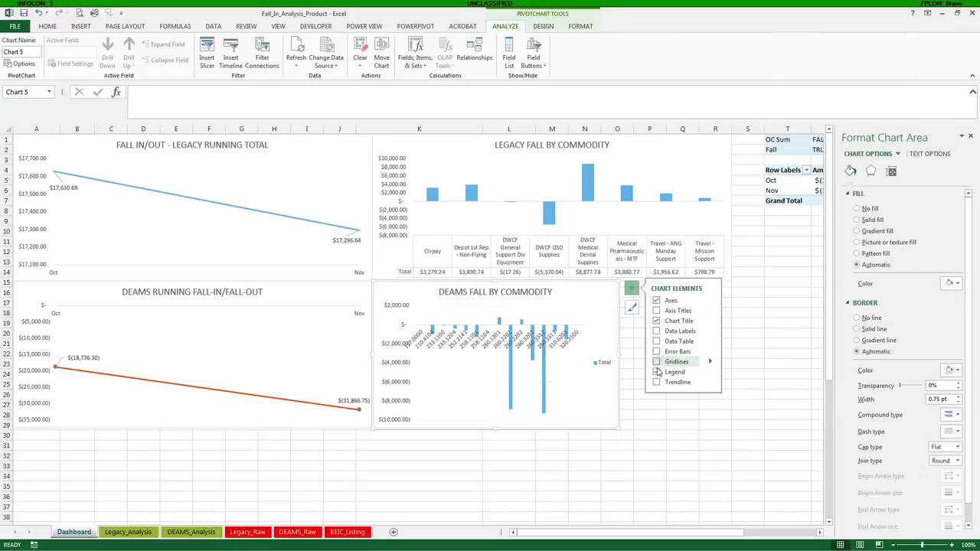
pyautogui.click(656, 372)
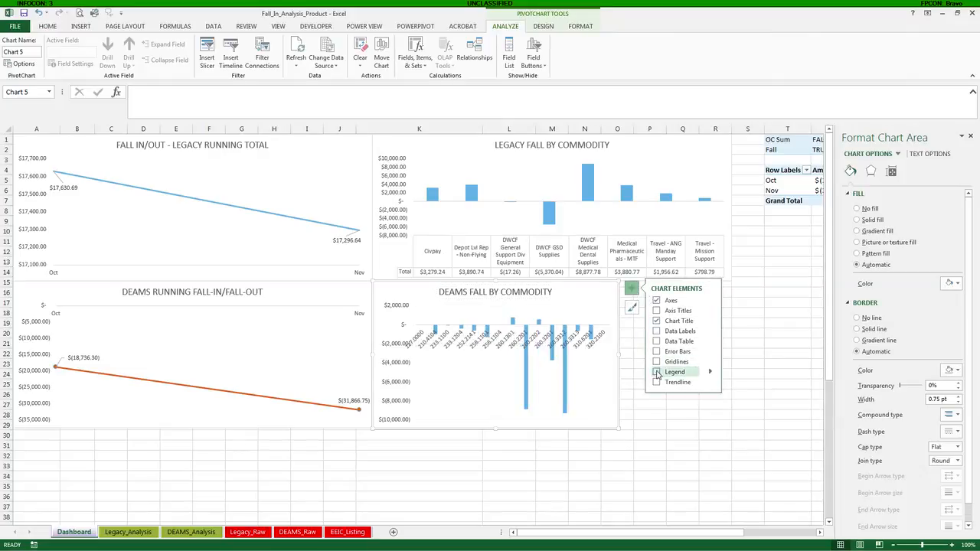
# Try a data table on the DEAMS commodity chart, remove it again, and turn the gridlines back on.
pyautogui.click(657, 342)
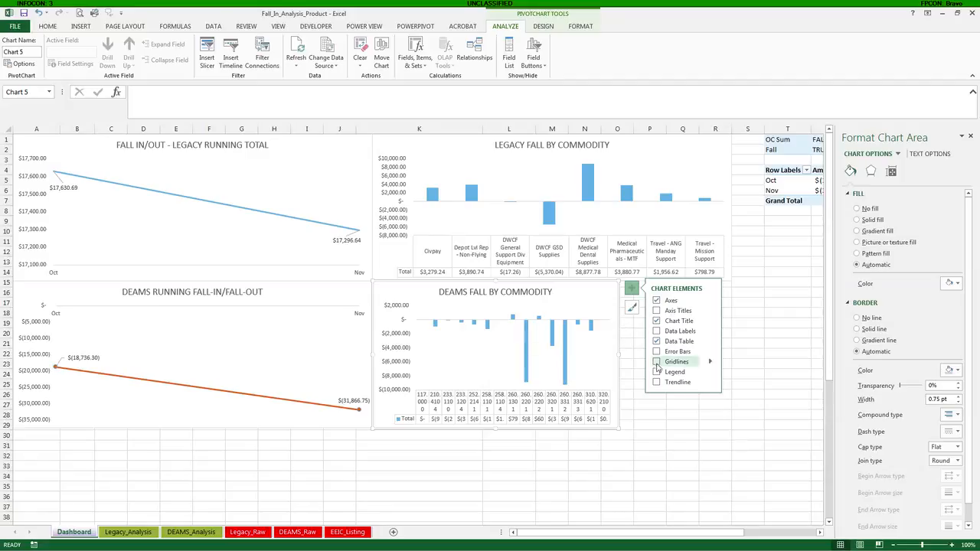
pyautogui.click(657, 361)
pyautogui.click(657, 343)
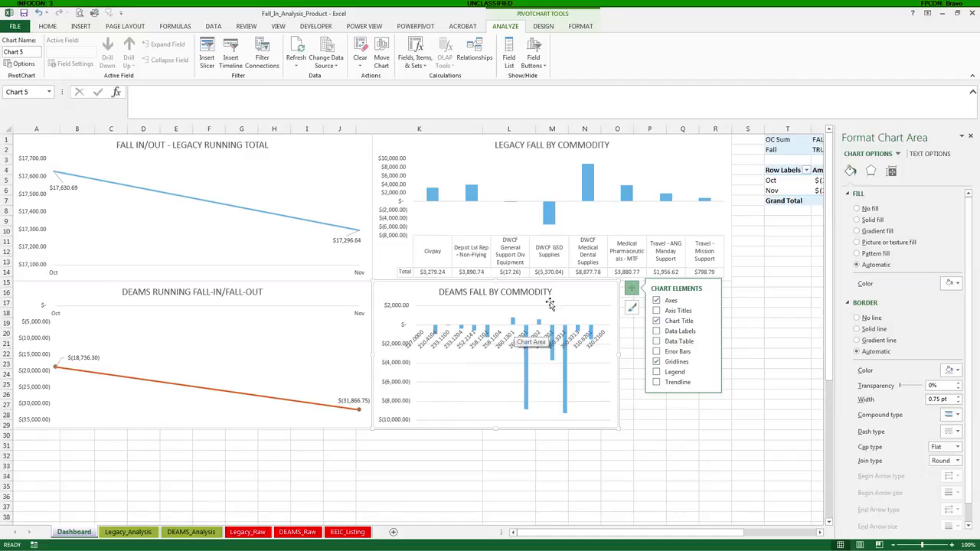
# Try a 270° text rotation on the DEAMS commodity chart's horizontal category axis labels and settle on Rotate all text 90°.
pyautogui.click(897, 154)
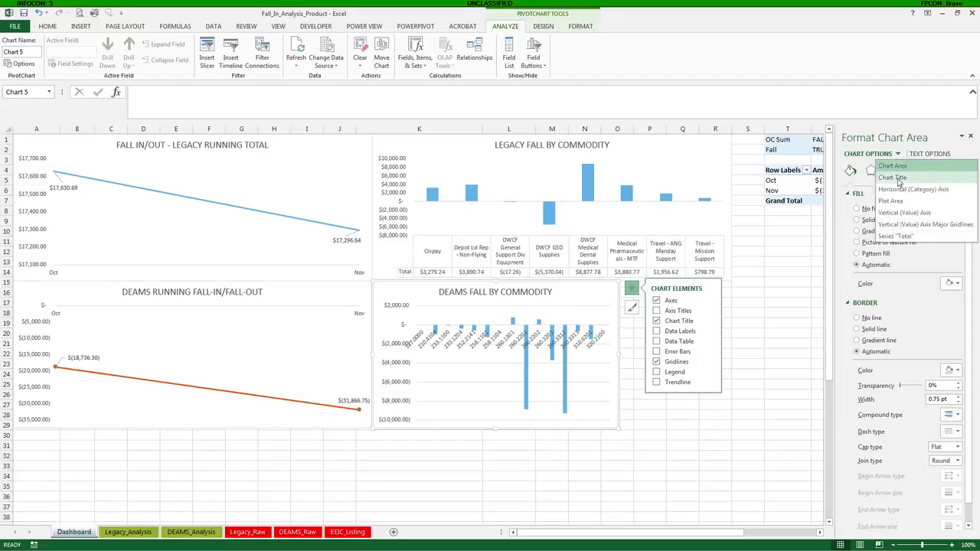
pyautogui.click(898, 188)
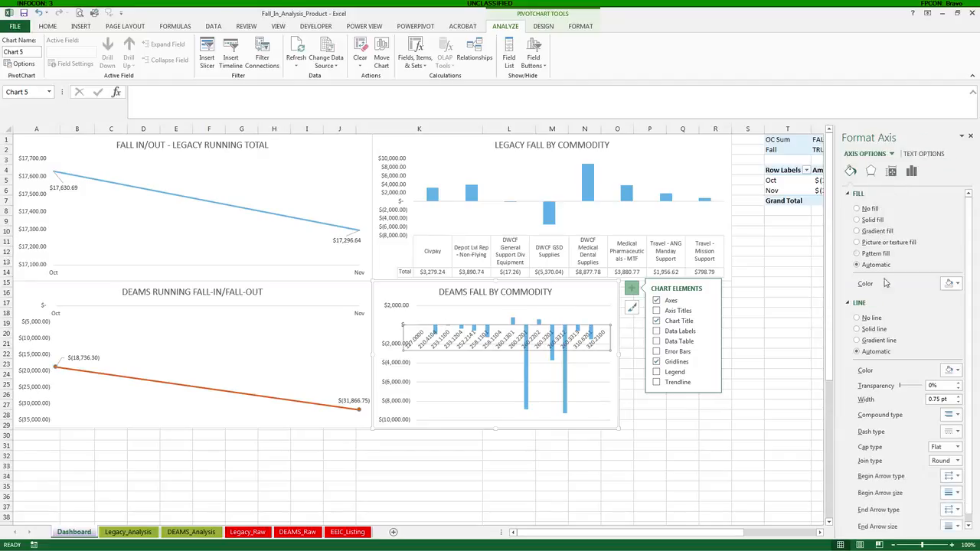
pyautogui.click(911, 171)
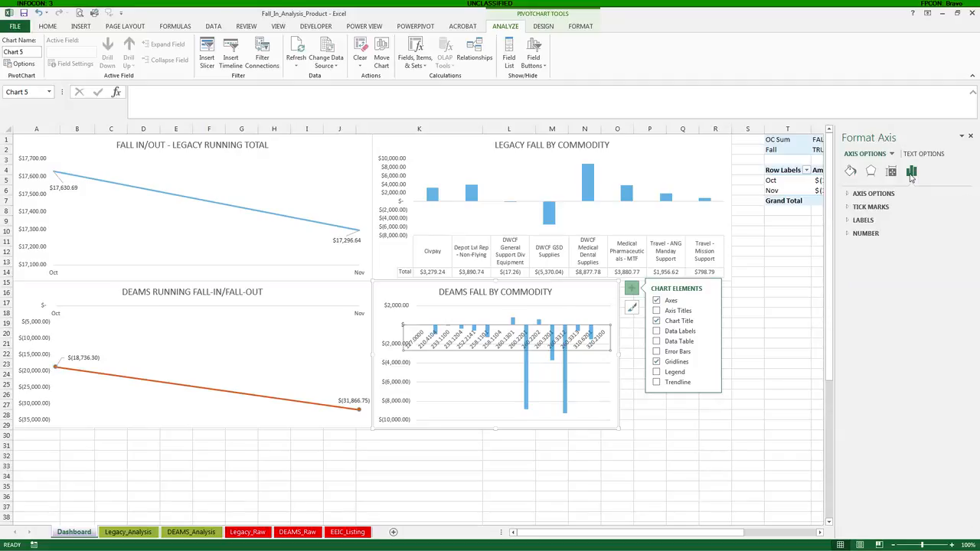
pyautogui.click(892, 172)
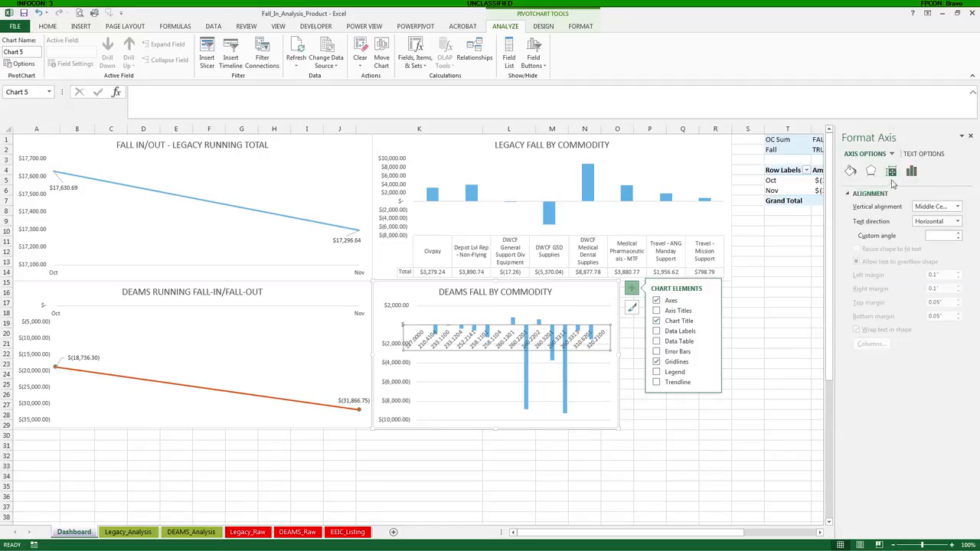
pyautogui.click(957, 221)
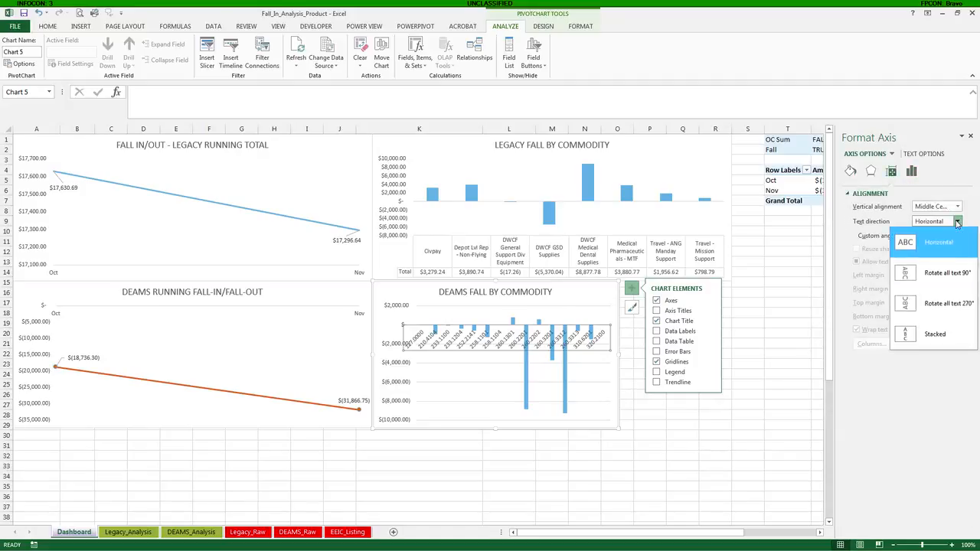
pyautogui.click(937, 305)
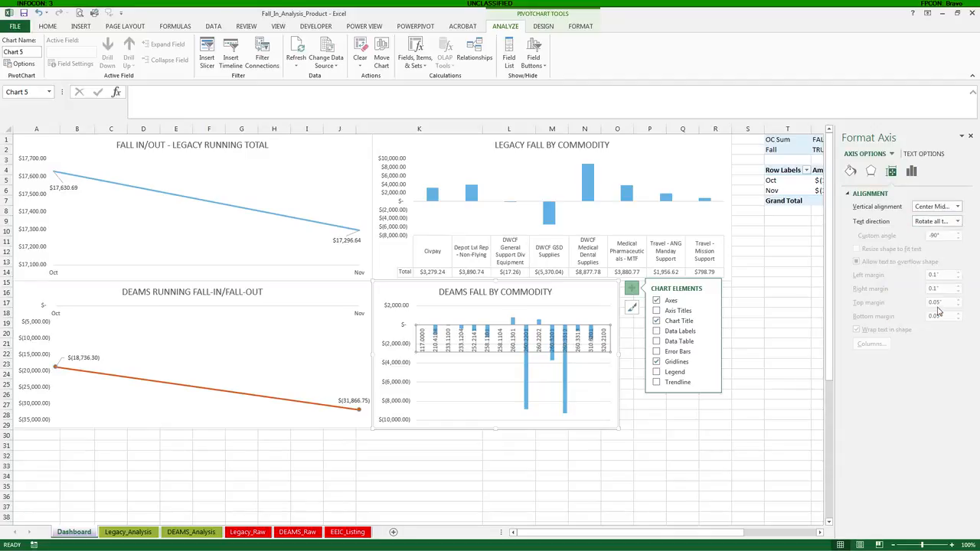
pyautogui.click(957, 221)
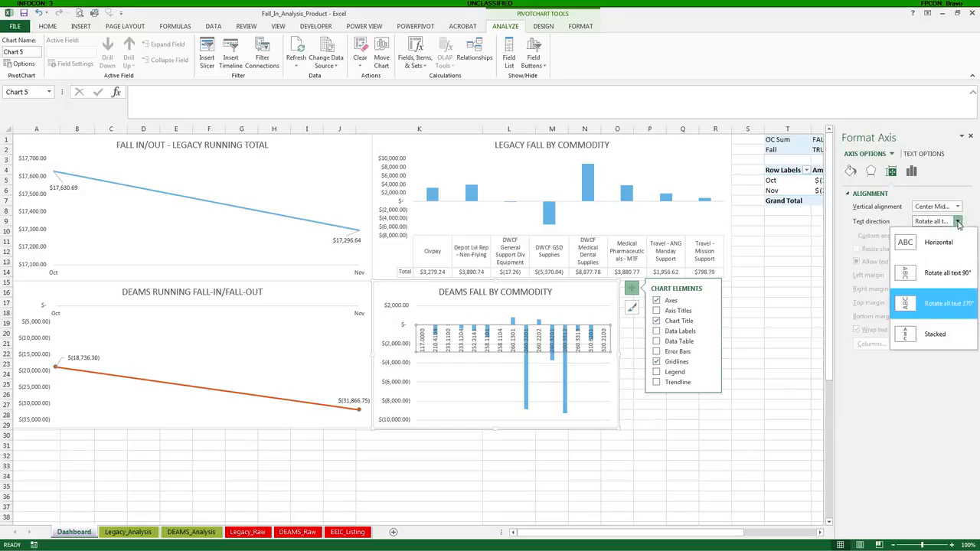
pyautogui.click(942, 274)
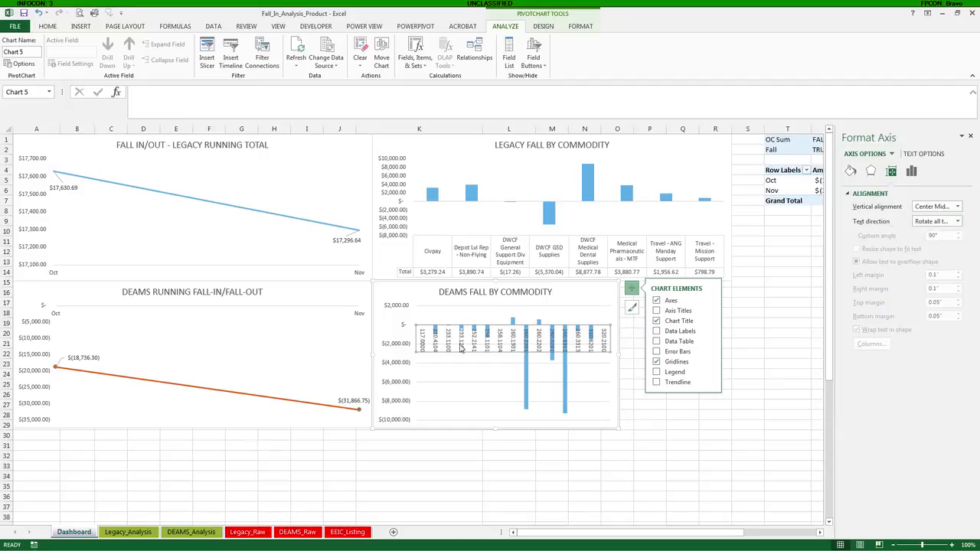
# Make the DEAMS commodity chart's horizontal axis labels bold, with the automatic font color and no fill.
pyautogui.click(47, 27)
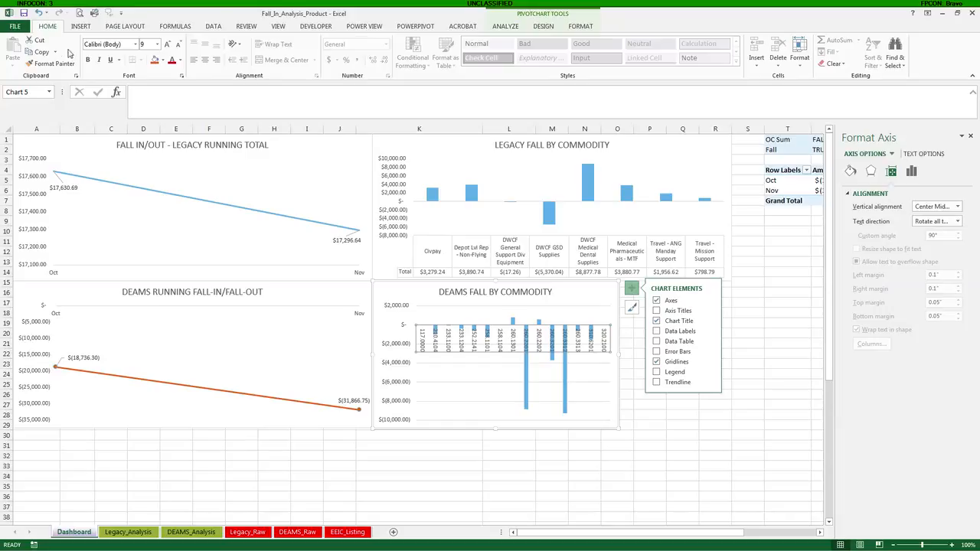
pyautogui.click(88, 60)
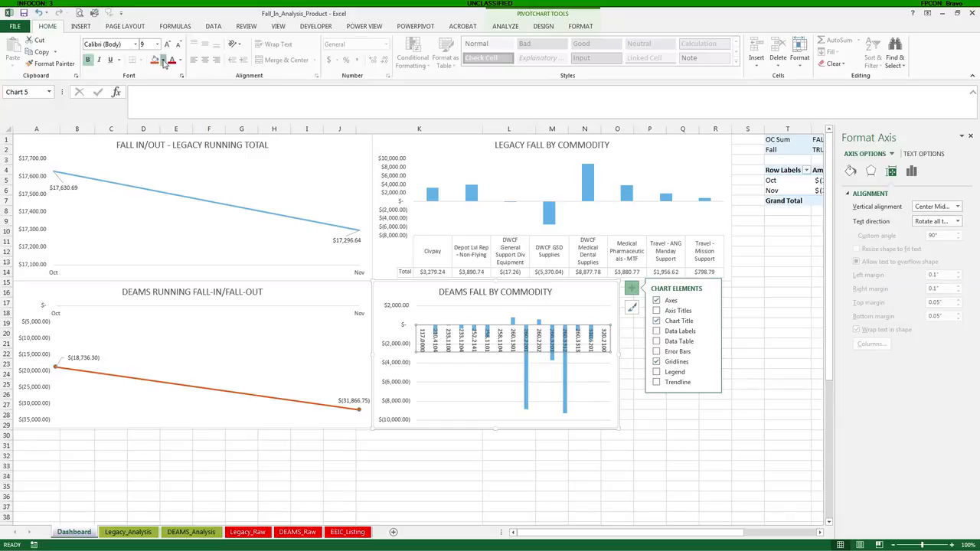
pyautogui.click(163, 61)
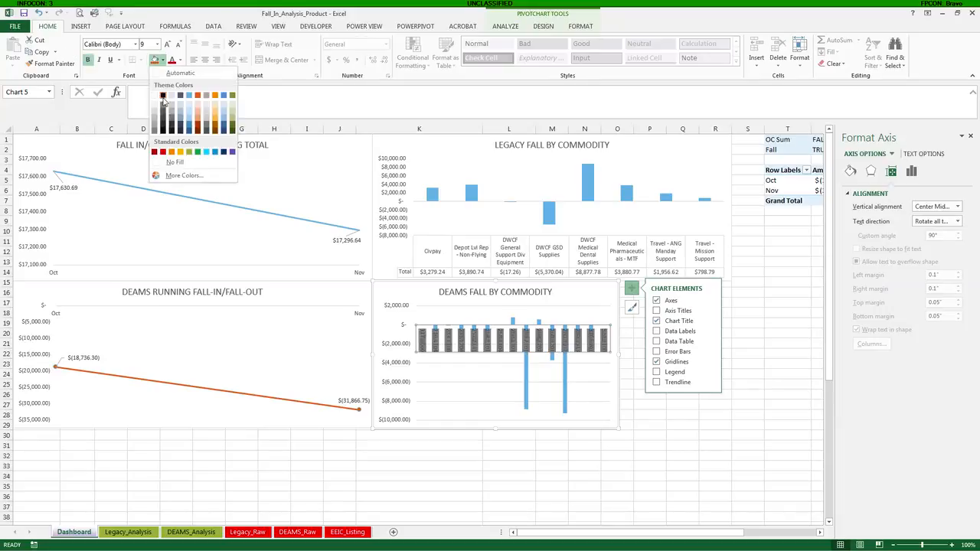
pyautogui.click(167, 78)
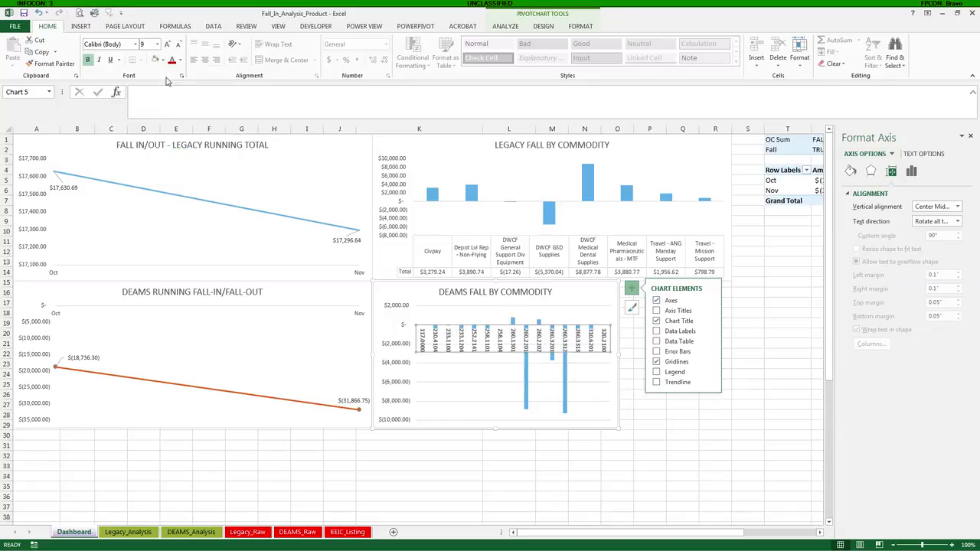
pyautogui.click(180, 61)
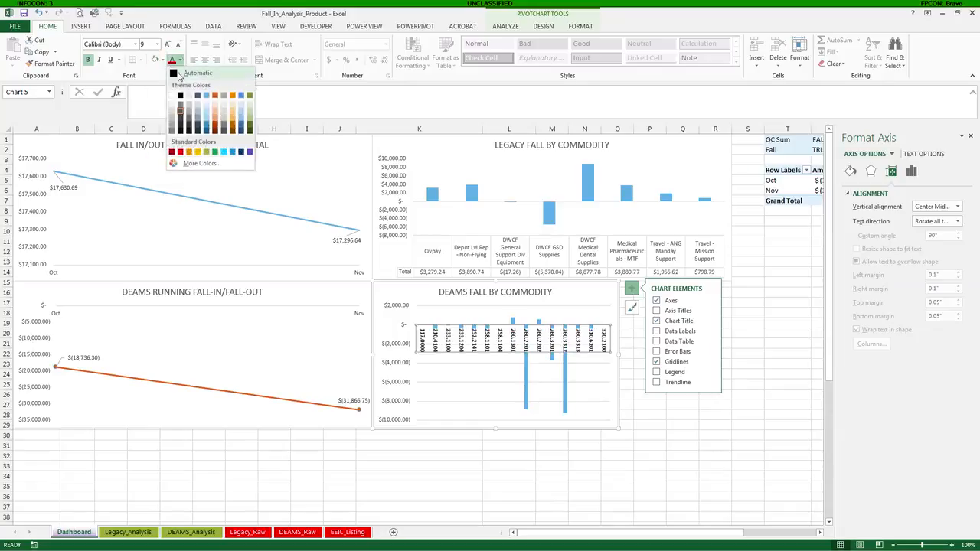
pyautogui.click(178, 74)
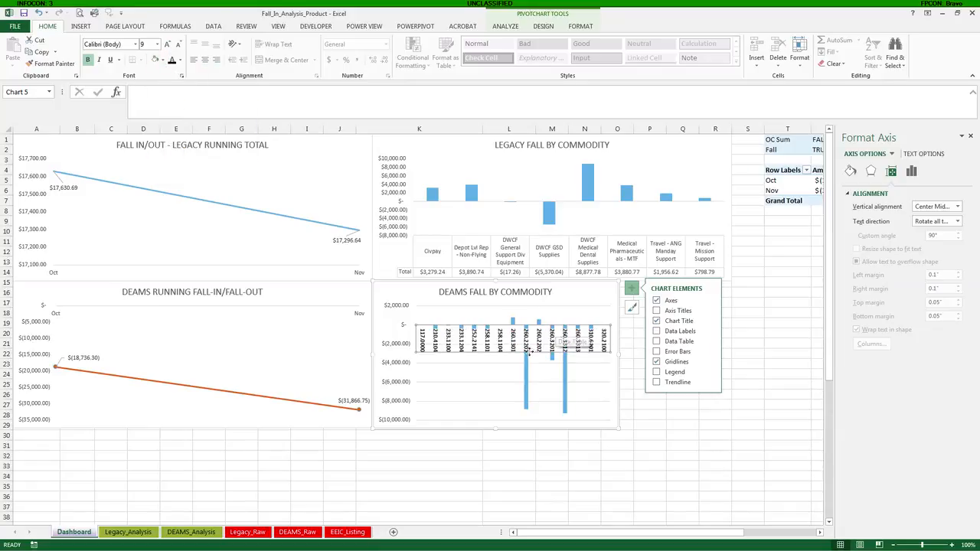
pyautogui.click(163, 60)
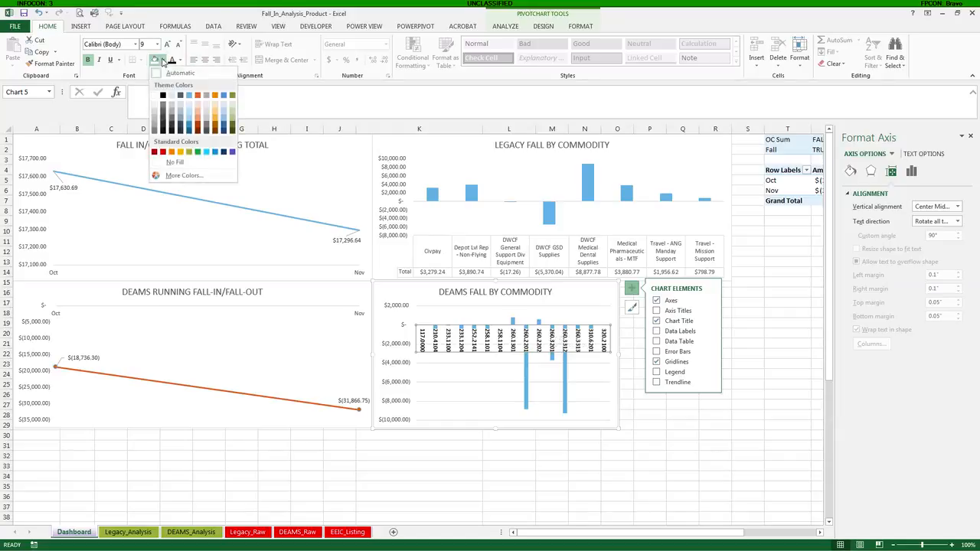
pyautogui.click(175, 163)
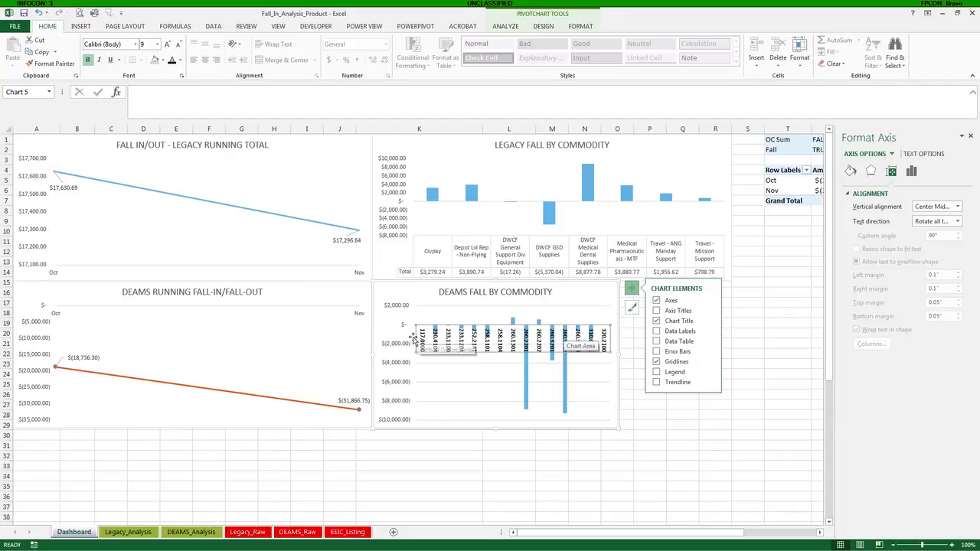
# Set the DEAMS FALL BY COMMODITY chart's width to 7.33".
pyautogui.click(606, 389)
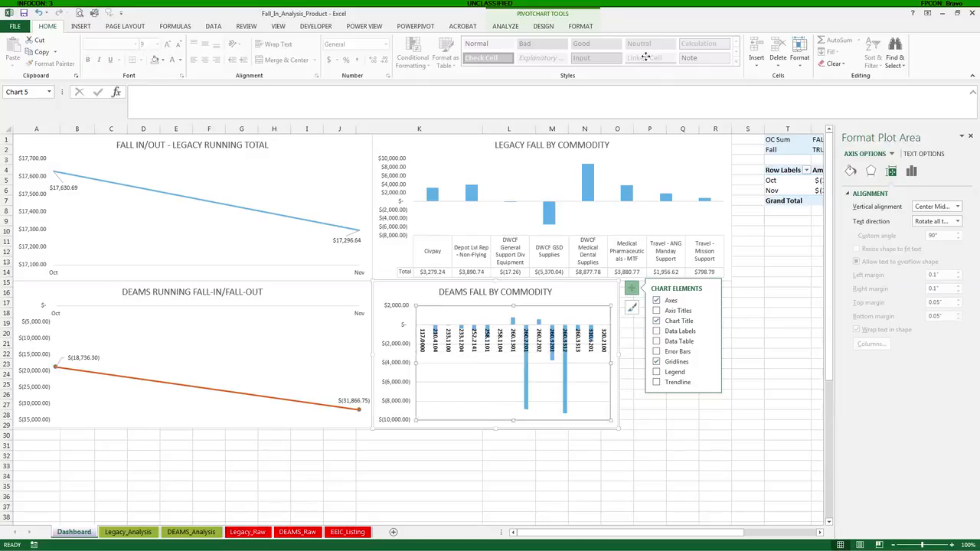
pyautogui.click(581, 27)
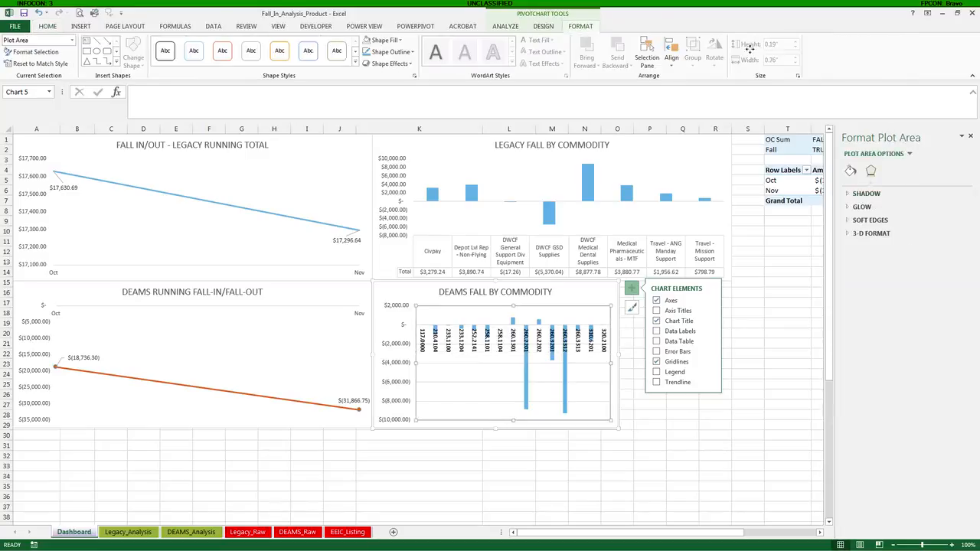
pyautogui.click(569, 290)
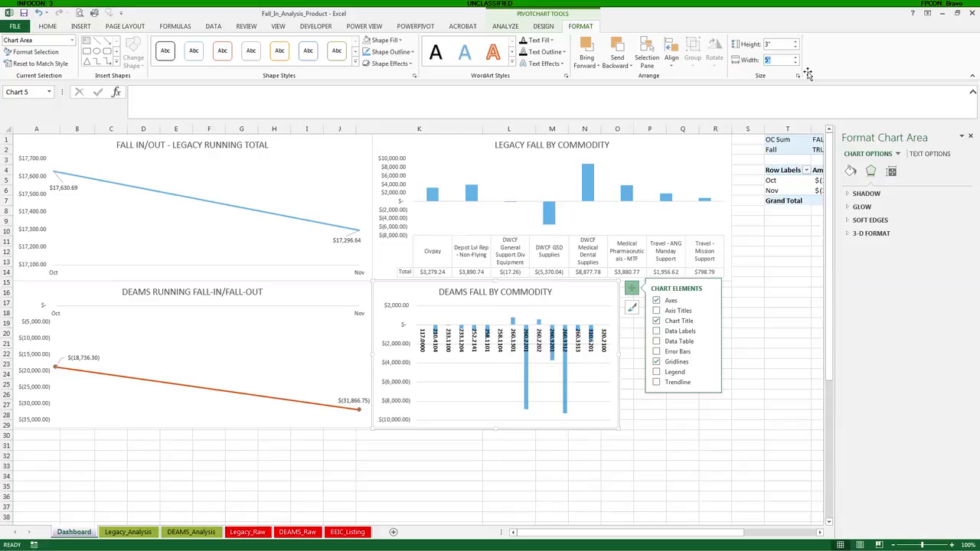
pyautogui.write('7.33')
pyautogui.press('Return')
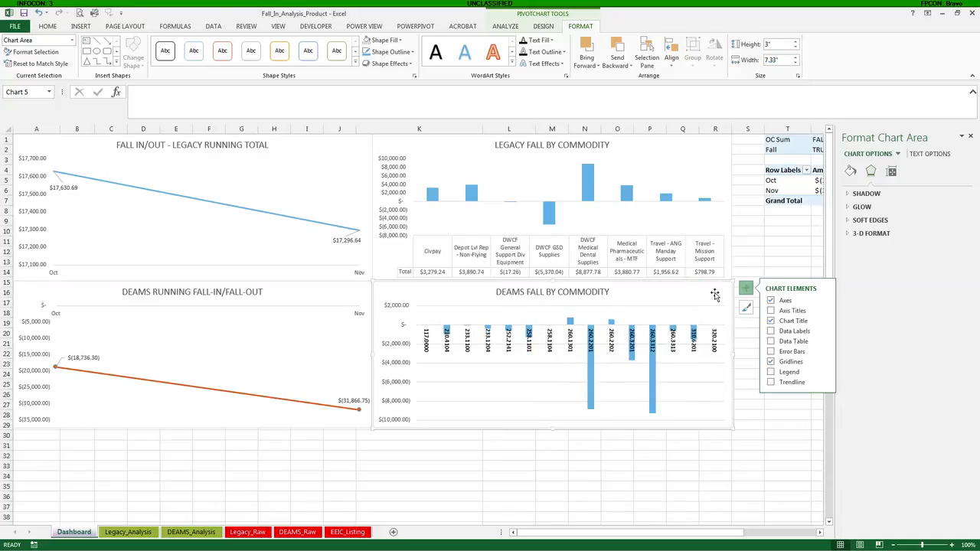
# Align the left edges of the LEGACY FALL BY COMMODITY and DEAMS FALL BY COMMODITY charts.
pyautogui.click(712, 160)
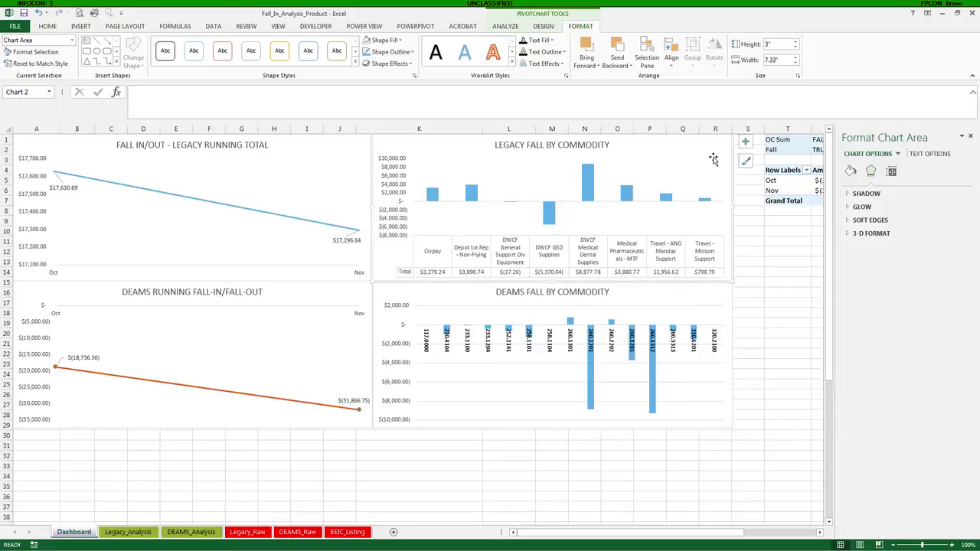
pyautogui.keyDown('ctrl'); pyautogui.click(710, 289); pyautogui.keyUp('ctrl')
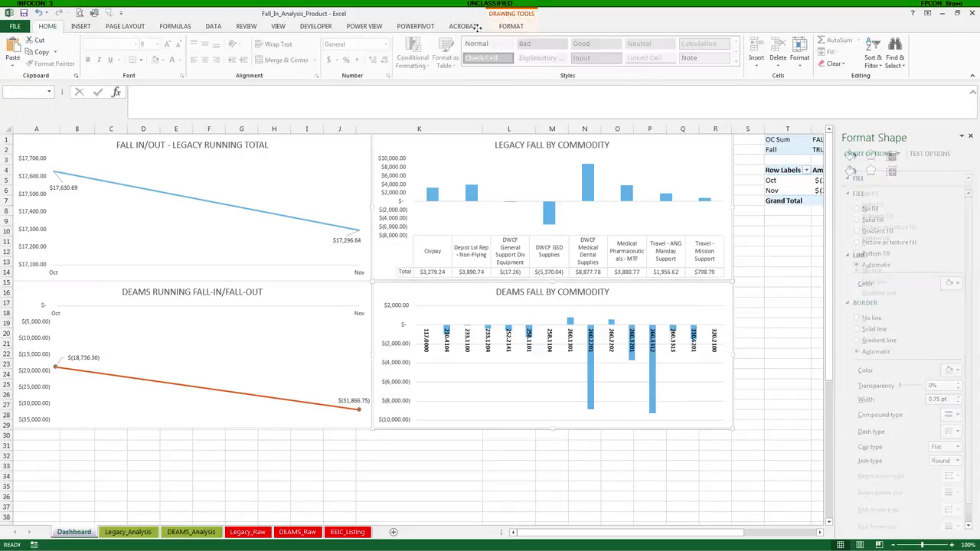
pyautogui.click(511, 23)
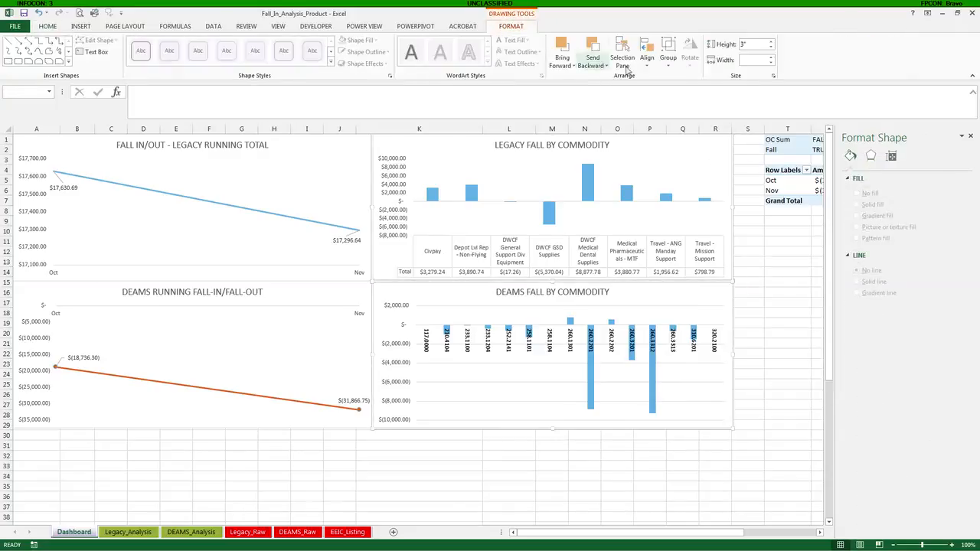
pyautogui.click(646, 62)
pyautogui.click(663, 76)
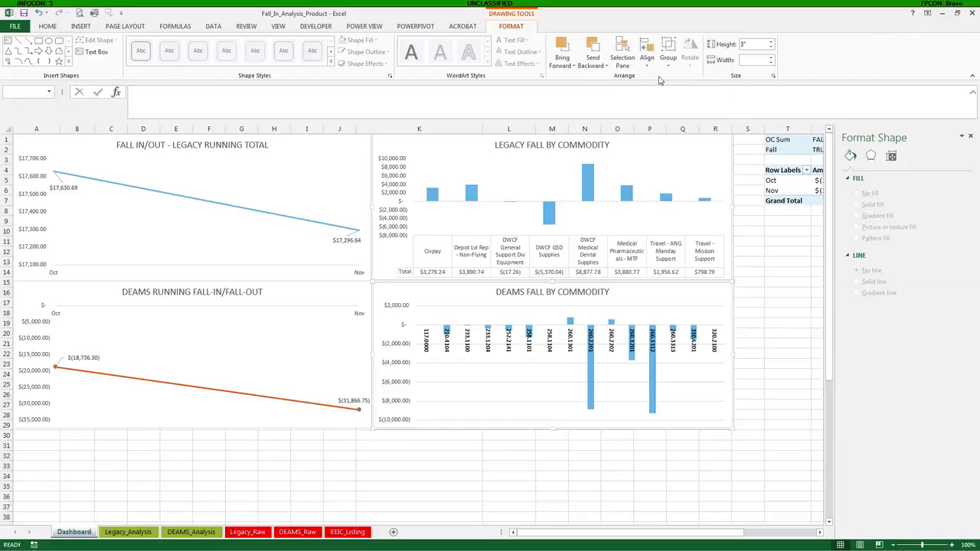
# Align the top edges of the DEAMS RUNNING FALL-IN/FALL-OUT and DEAMS FALL BY COMMODITY charts.
pyautogui.click(373, 292)
pyautogui.keyDown('ctrl'); pyautogui.click(449, 290); pyautogui.keyUp('ctrl')
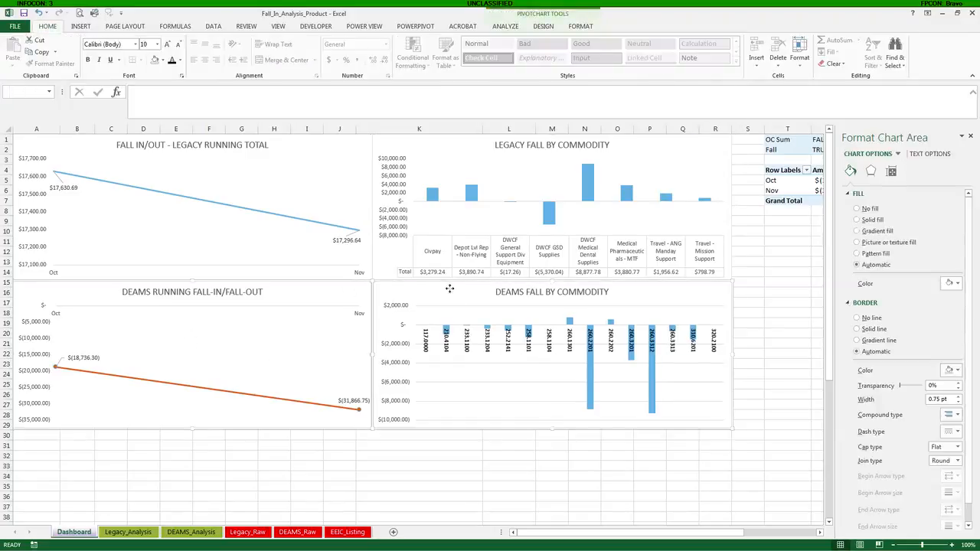
pyautogui.click(511, 26)
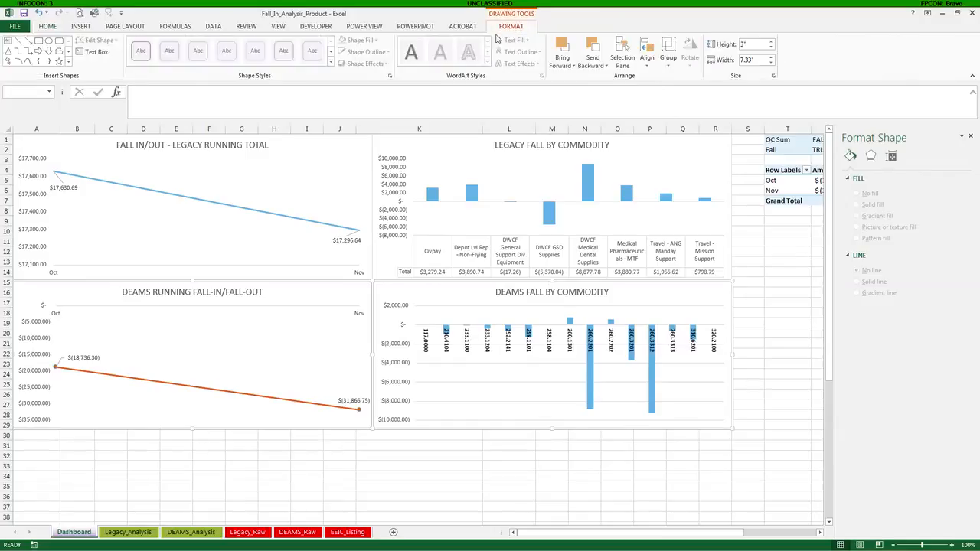
pyautogui.click(647, 61)
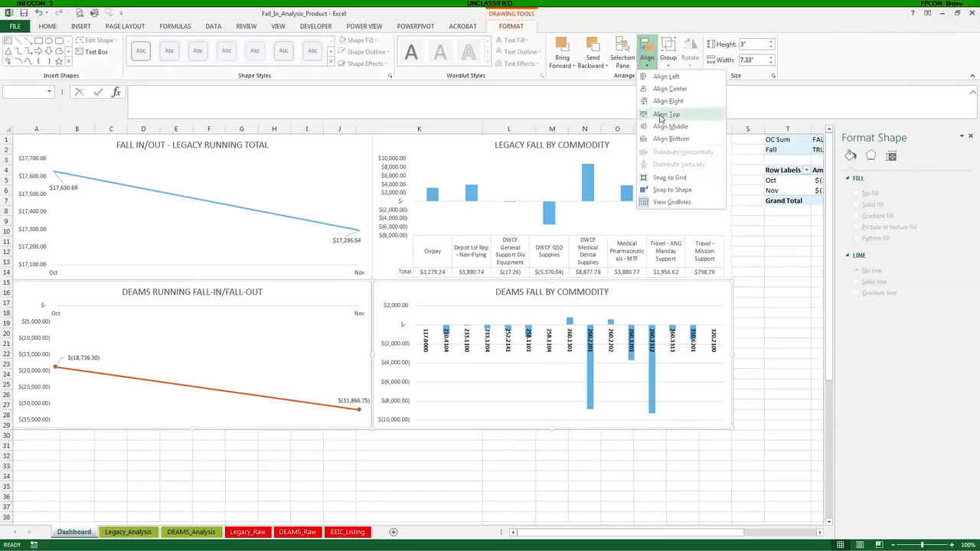
pyautogui.click(661, 116)
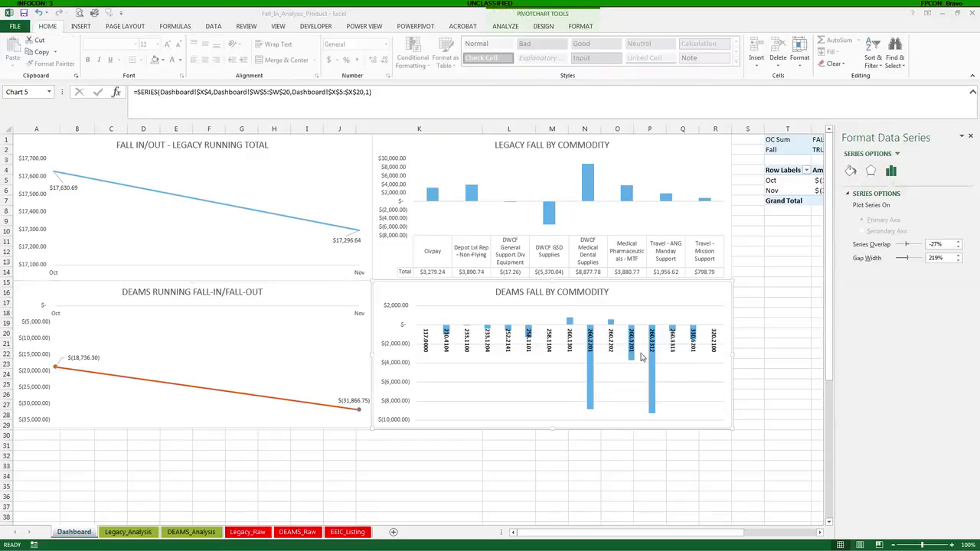
# Give the DEAMS FALL BY COMMODITY columns a solid orange fill like the DEAMS running total line, and deselect the chart.
pyautogui.click(850, 172)
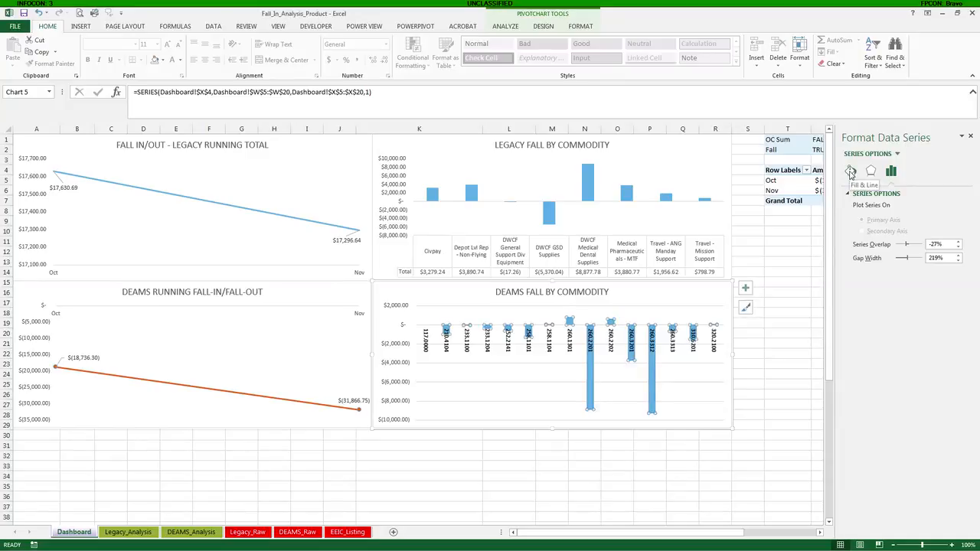
pyautogui.click(850, 171)
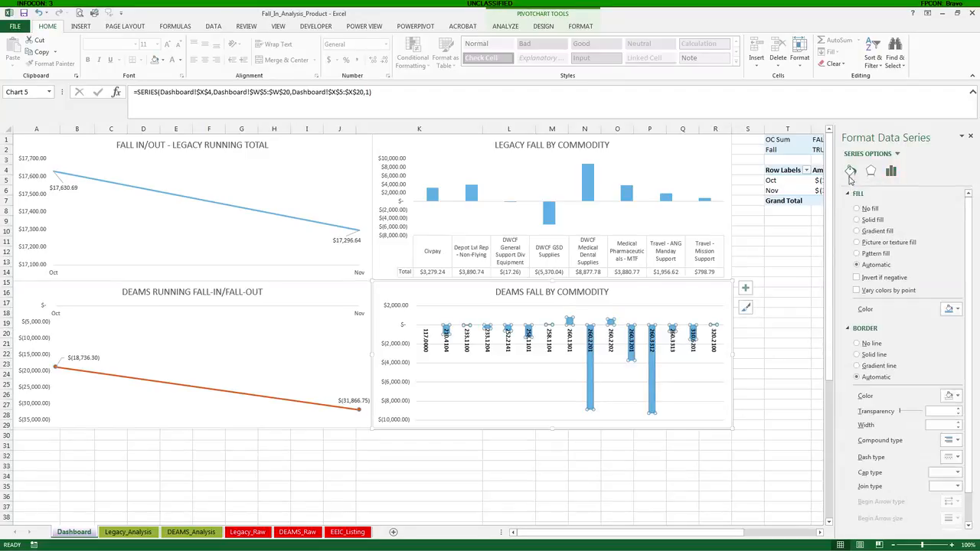
pyautogui.click(952, 310)
pyautogui.click(937, 333)
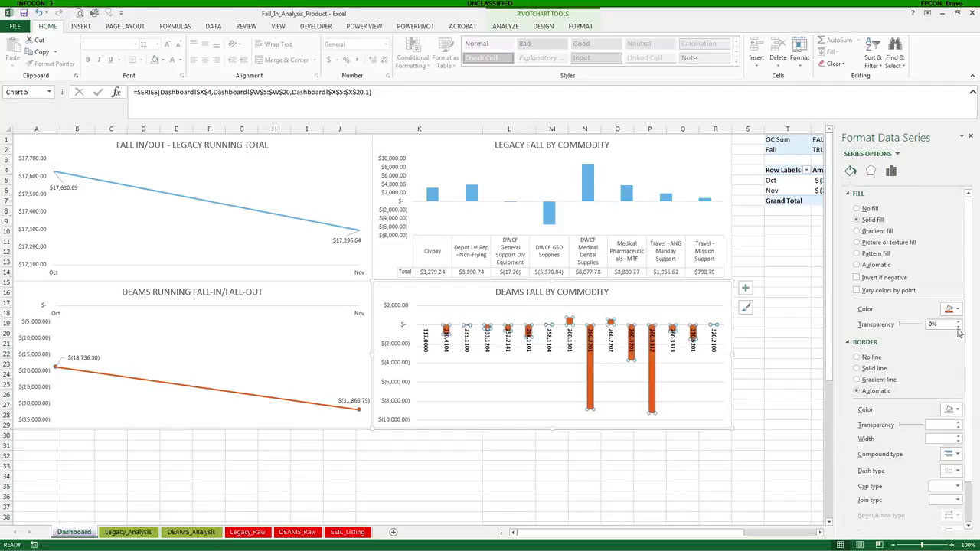
pyautogui.click(770, 364)
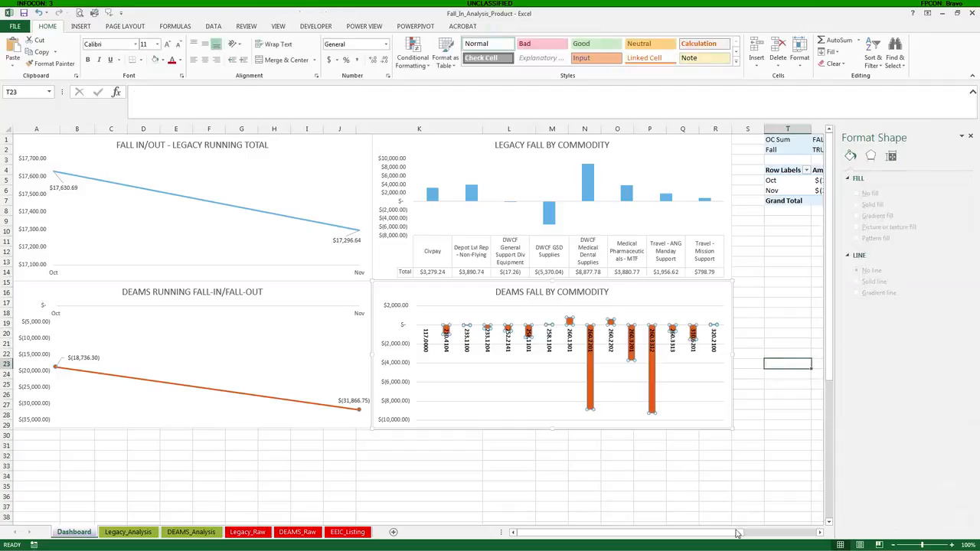
# Close the formatting pane and widen column S until the PivotTables beside the charts are pushed out of view.
pyautogui.moveTo(736, 534); pyautogui.dragTo(717, 536)
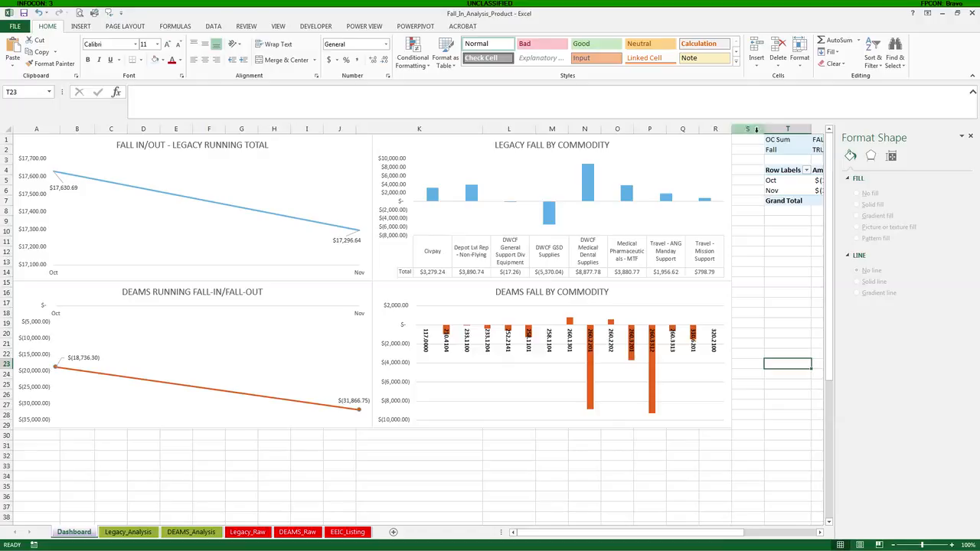
pyautogui.click(970, 135)
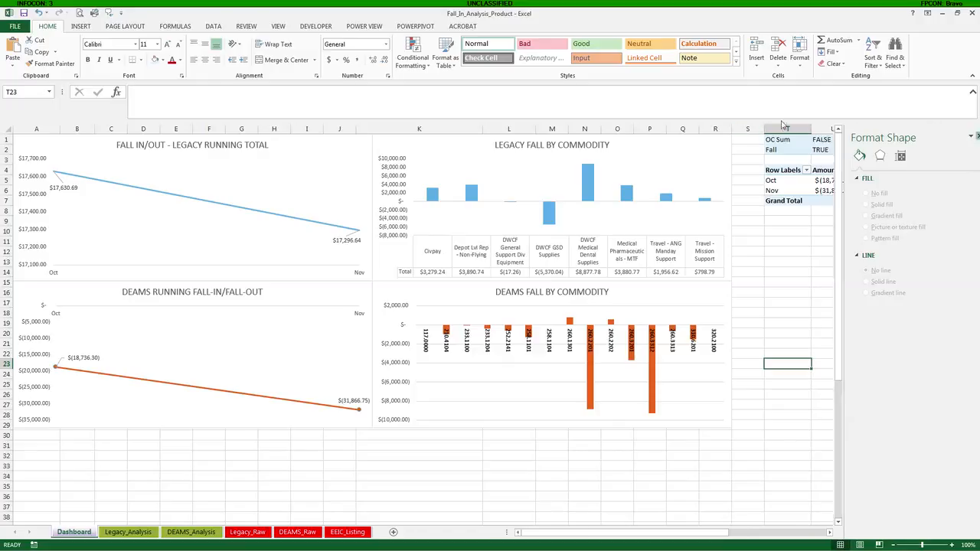
pyautogui.moveTo(764, 129); pyautogui.dragTo(974, 138)
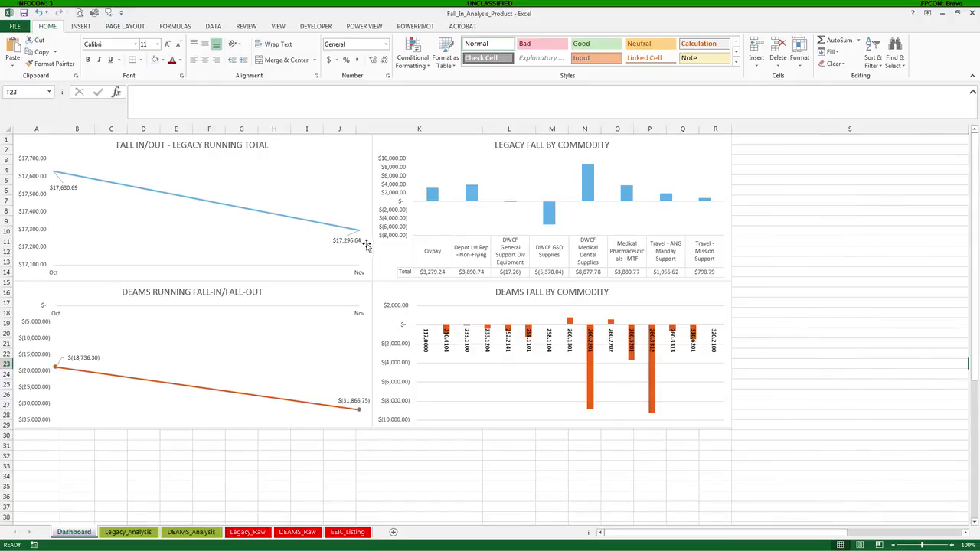
# Zoom the Dashboard sheet to 110% with all four charts in view.
pyautogui.click(952, 545)
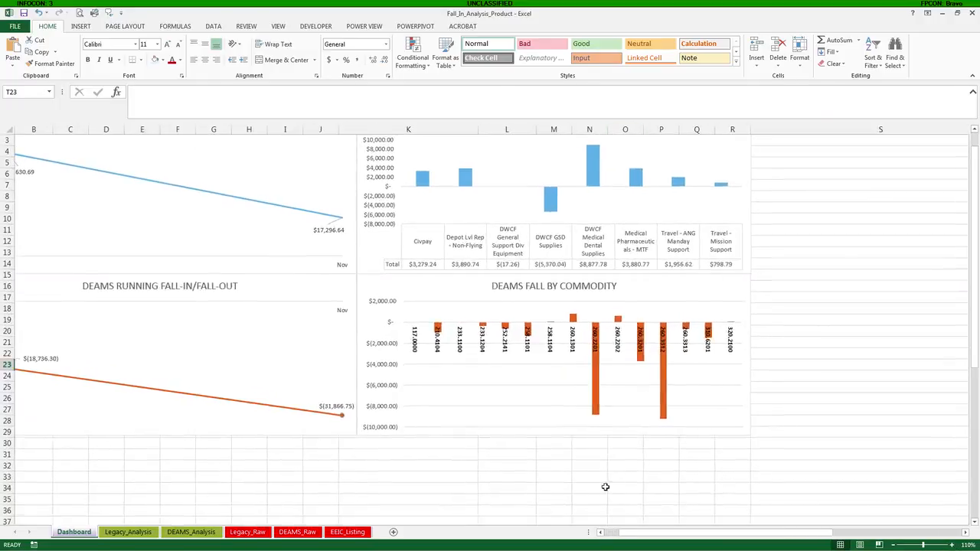
pyautogui.scroll(1, 605, 486)
pyautogui.moveTo(651, 534); pyautogui.dragTo(592, 535)
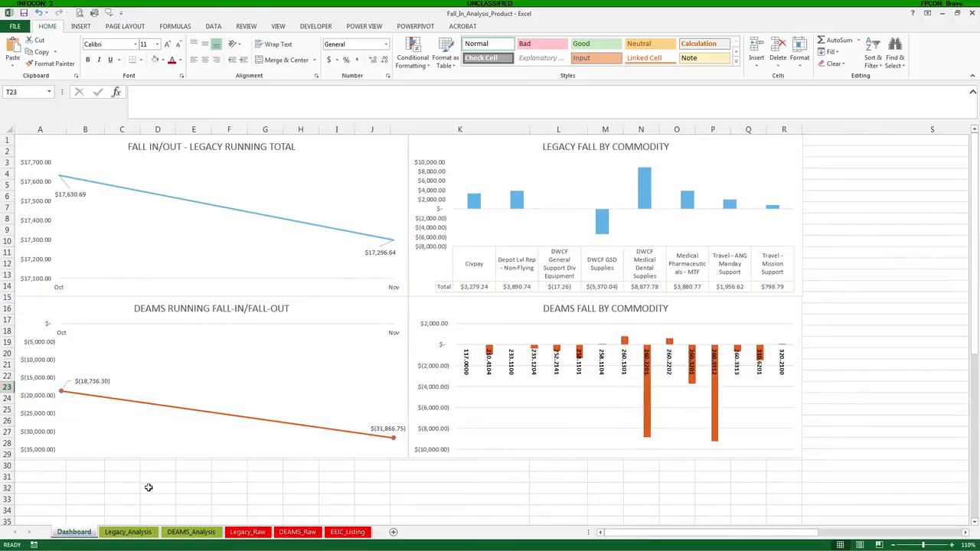
# Merge cells C32:J33 below the charts and format them right-aligned, middle-aligned, bold and 18 pt.
pyautogui.moveTo(138, 488); pyautogui.dragTo(373, 497)
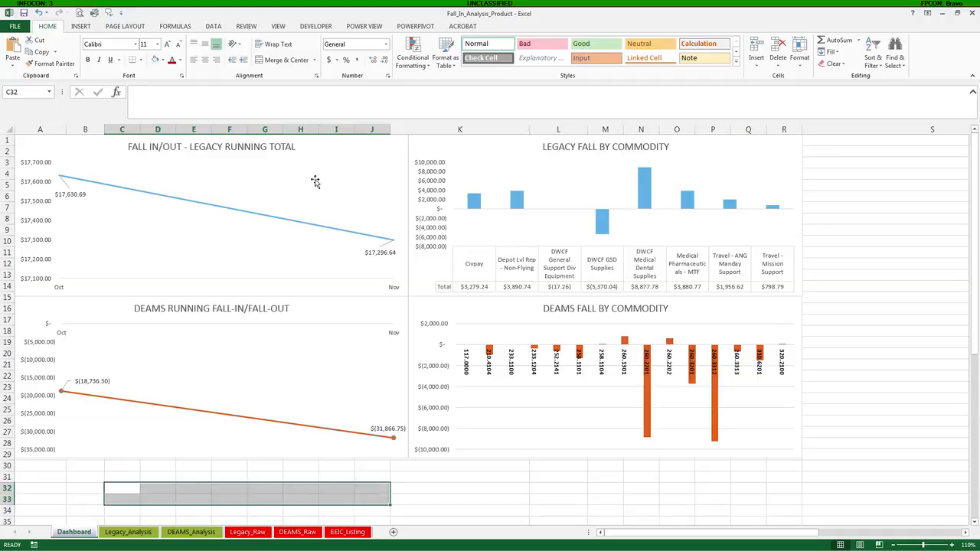
pyautogui.click(278, 60)
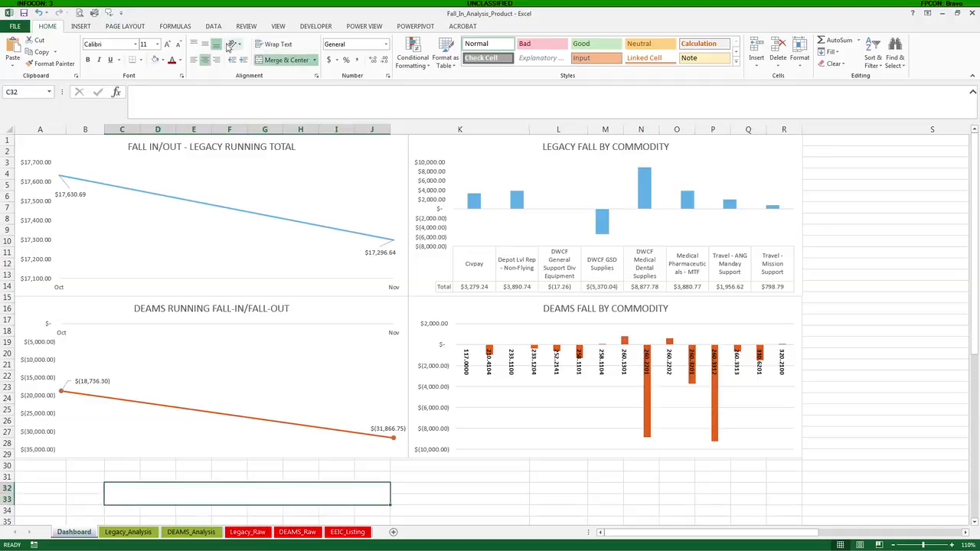
pyautogui.click(216, 60)
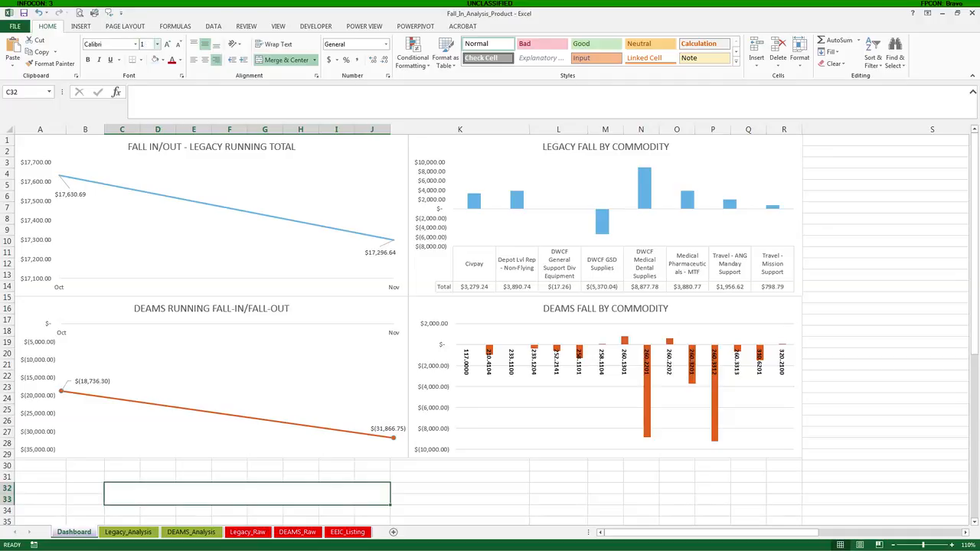
pyautogui.click(88, 60)
# Enter the label "Total O&M Fall-in/Fall-Out for Current FY" in the merged cell below the charts.
pyautogui.write('Total')
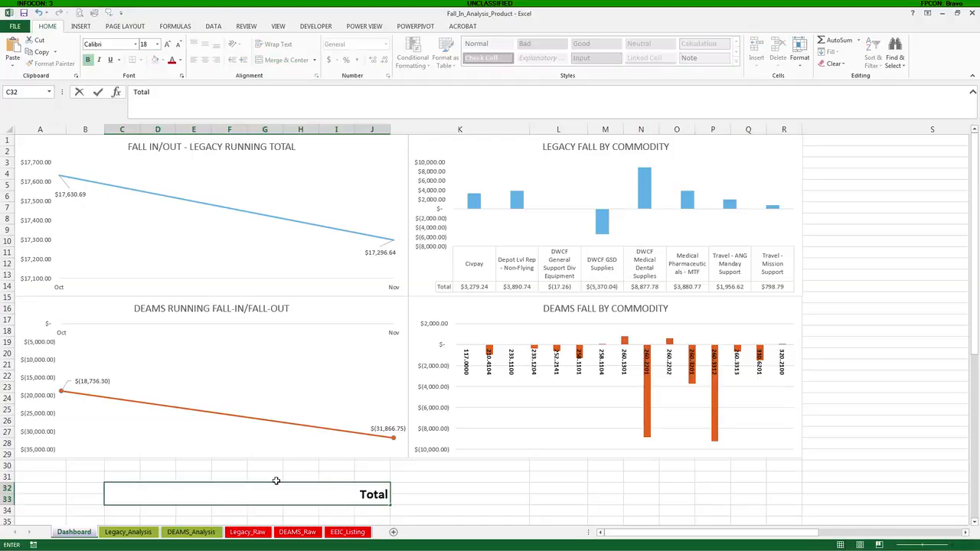
pyautogui.write(' O&M')
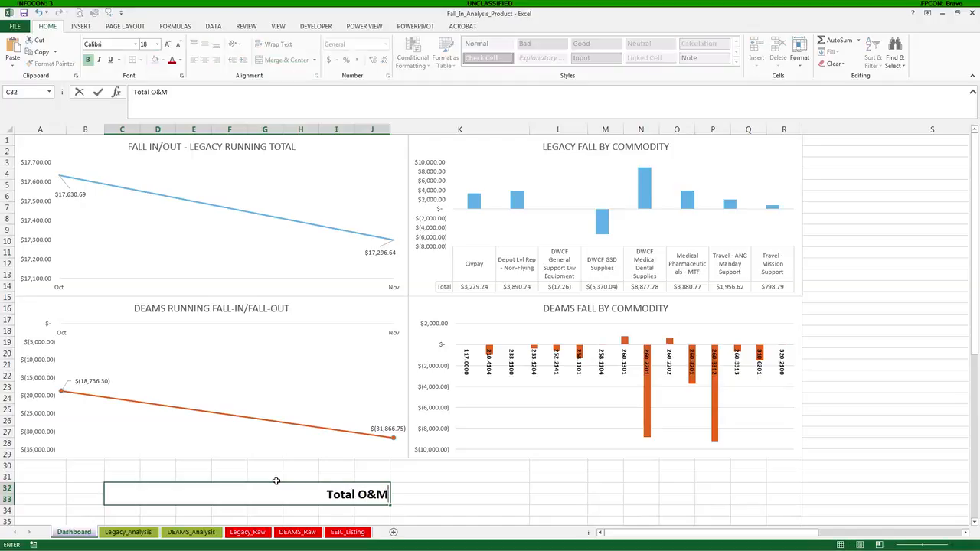
pyautogui.write(' Fall-in/')
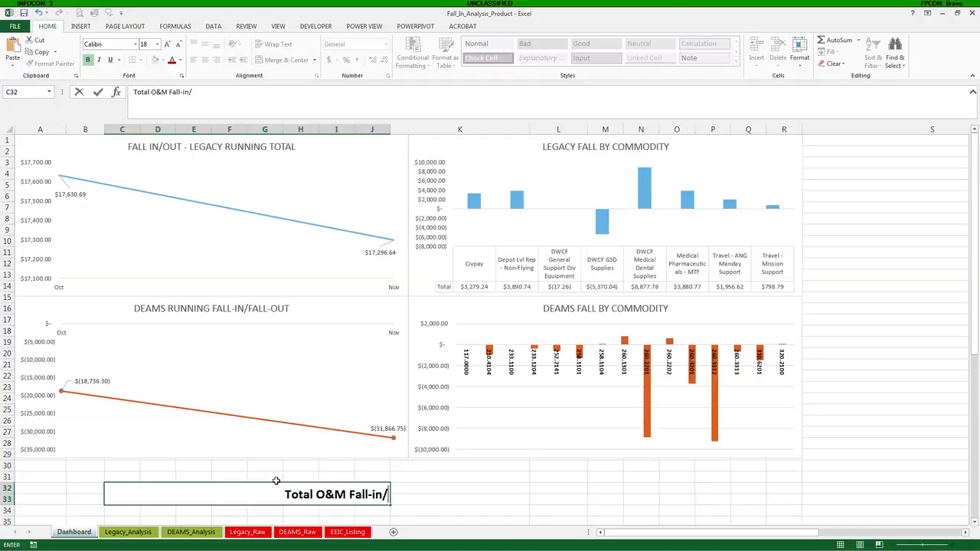
pyautogui.write('Fall-Out')
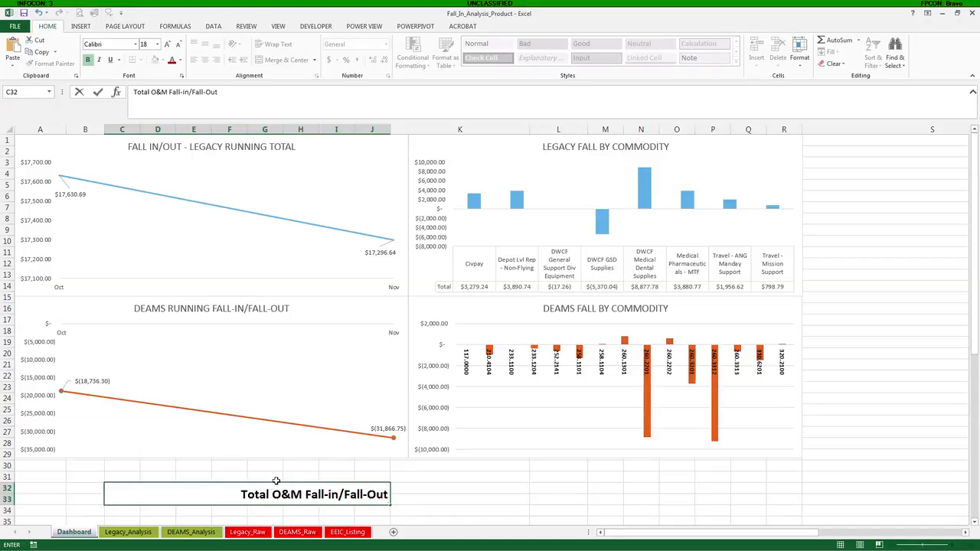
pyautogui.write(' for Curretn')
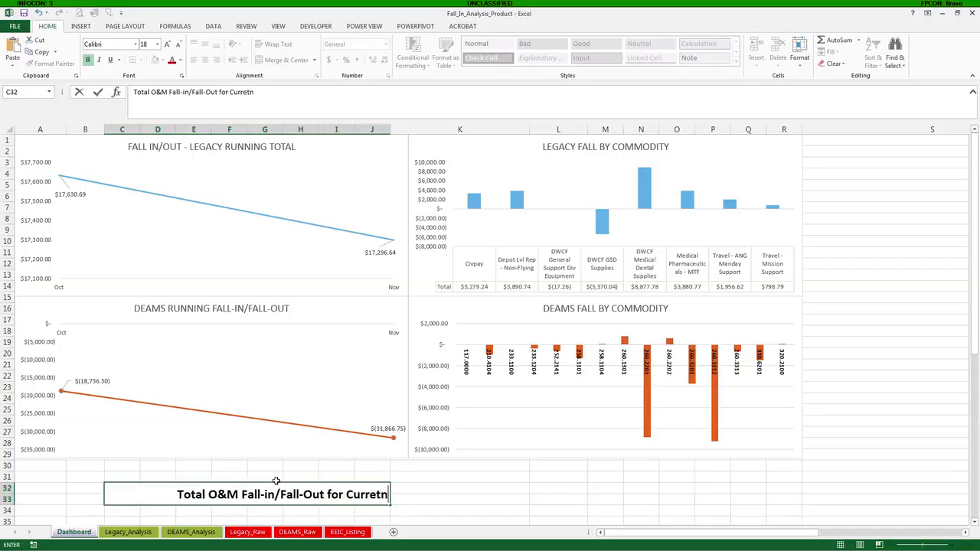
pyautogui.press('BackSpace')
pyautogui.press('BackSpace')
pyautogui.write('nt FY')
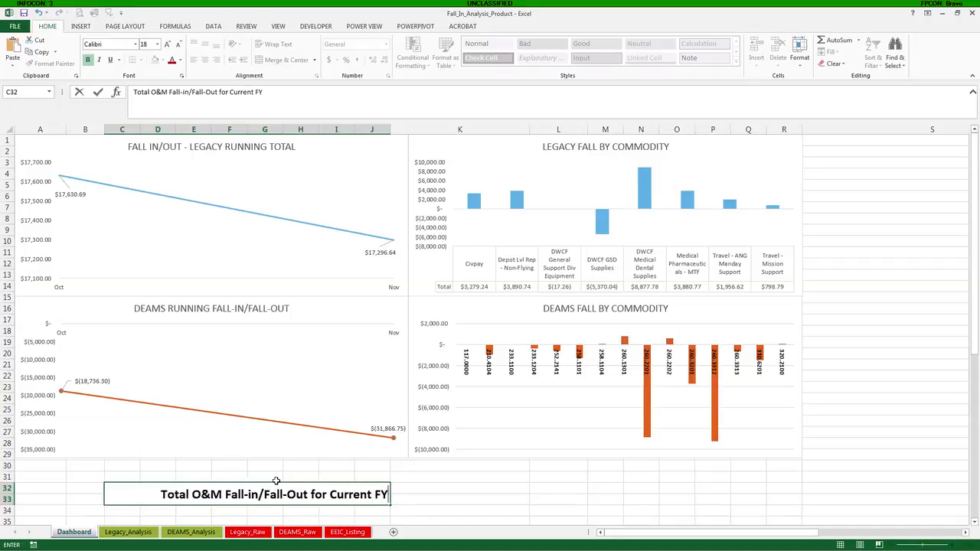
# Merge and center cells K32:L33 beside the label, and format them as Accounting, bold and 18 pt.
pyautogui.click(436, 486)
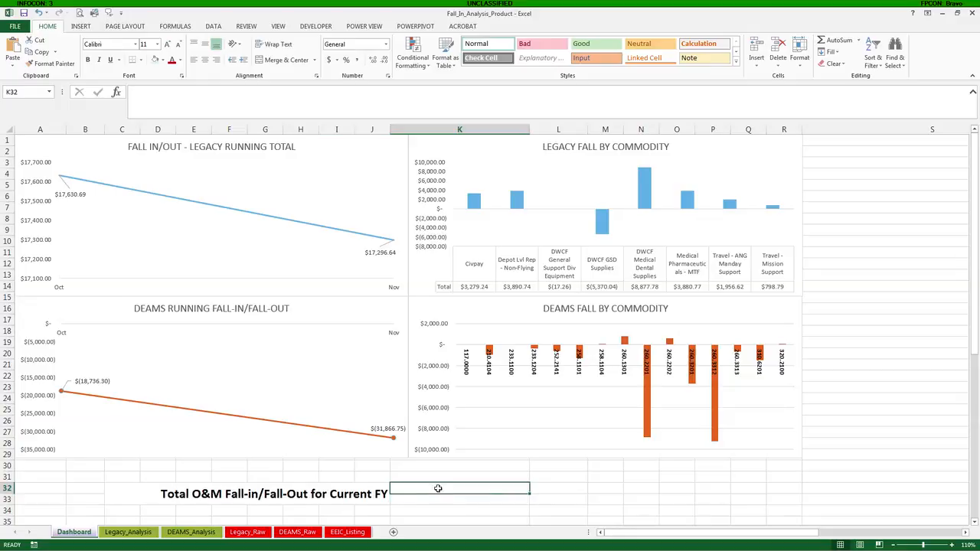
pyautogui.moveTo(438, 489); pyautogui.dragTo(547, 498)
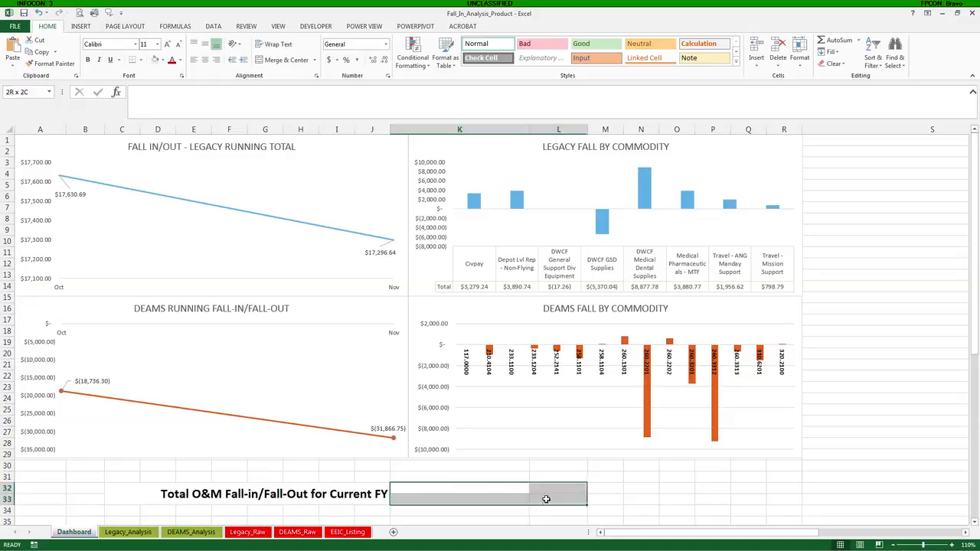
pyautogui.click(279, 61)
pyautogui.write('Accounting')
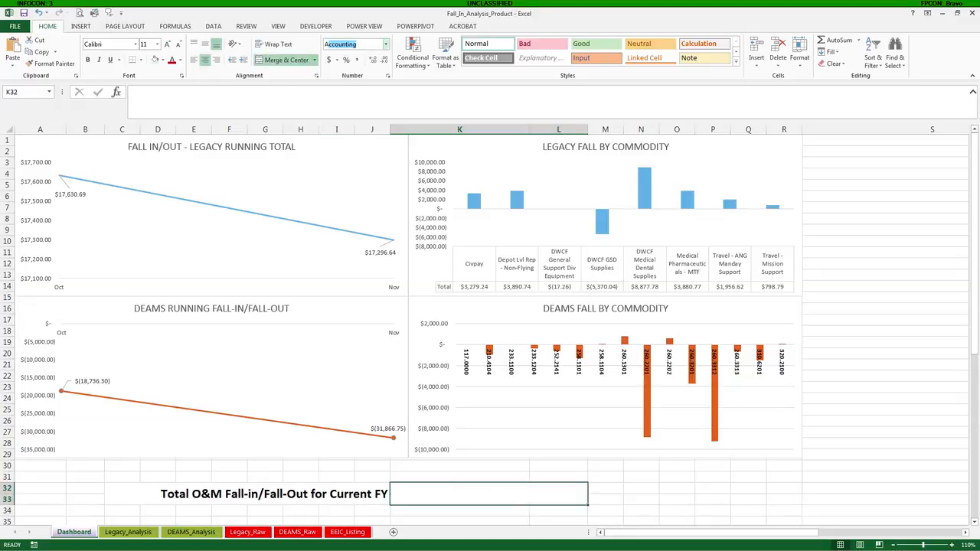
pyautogui.press('Return')
pyautogui.click(151, 43)
pyautogui.click(88, 60)
pyautogui.click(336, 168)
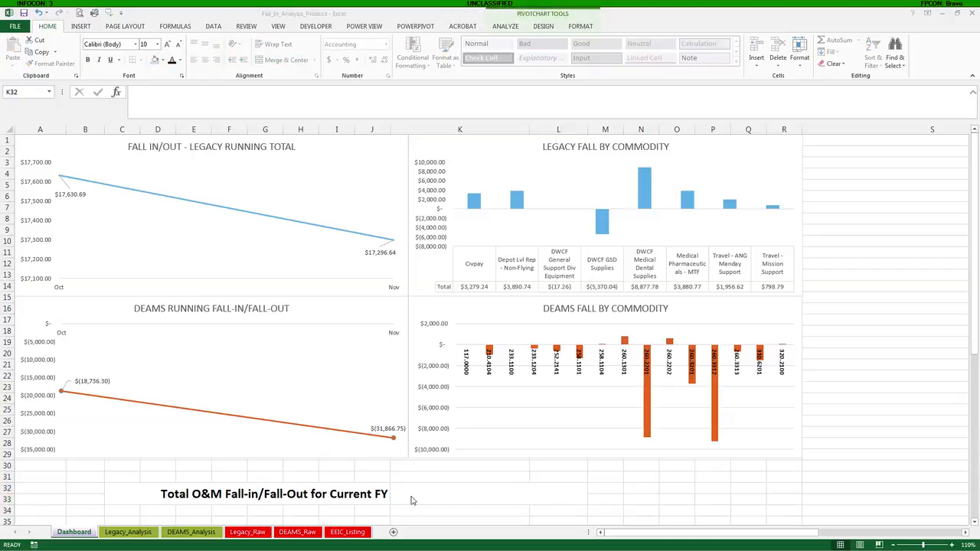
# In merged cell K32, enter a SUM formula adding the overall Grand Total amounts of the Legacy_Analysis and DEAMS_Analysis PivotTables.
pyautogui.click(475, 496)
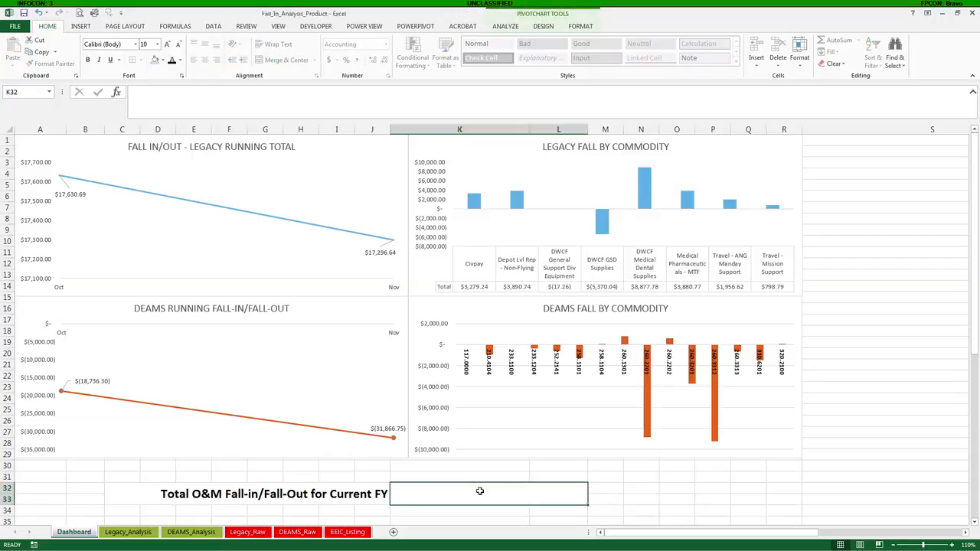
pyautogui.click(257, 93)
pyautogui.write('=sum')
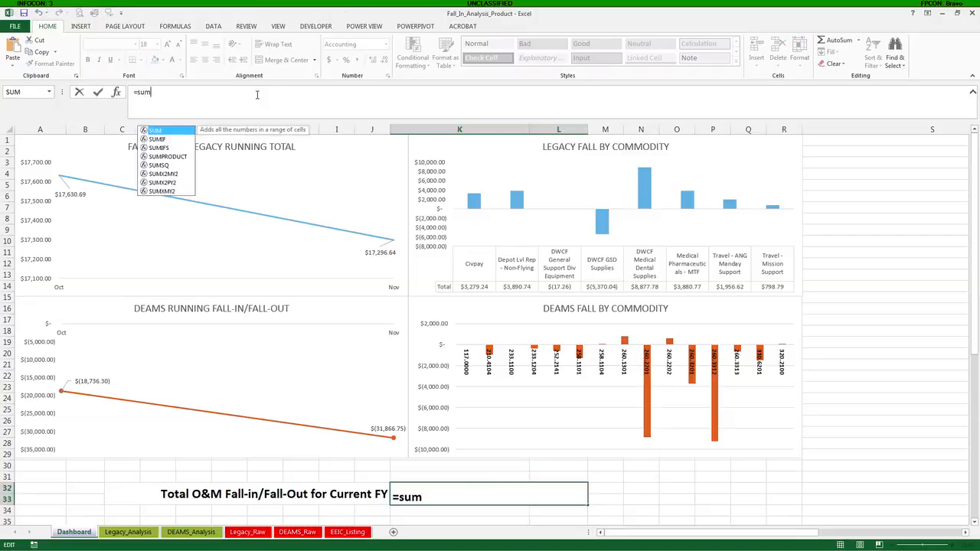
pyautogui.write('(')
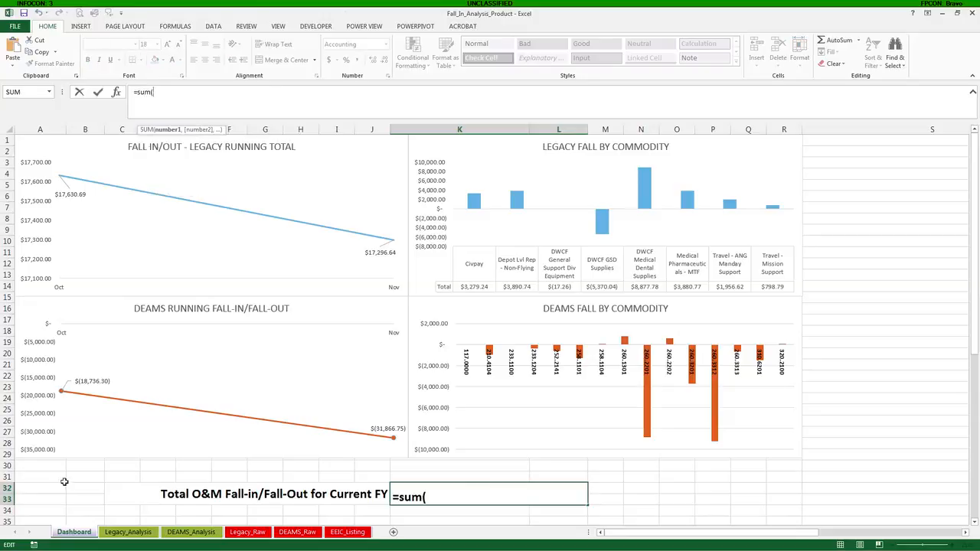
pyautogui.click(128, 532)
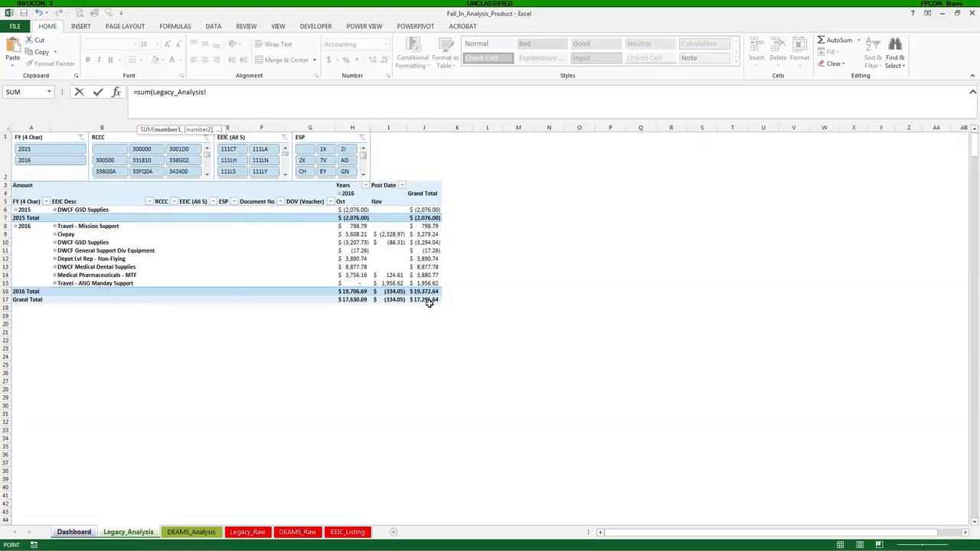
pyautogui.click(428, 300)
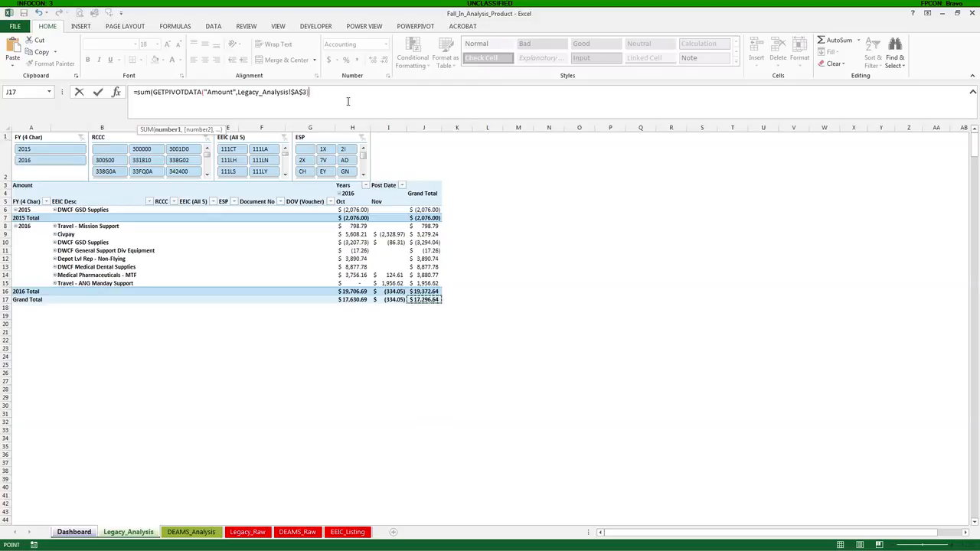
pyautogui.write('+')
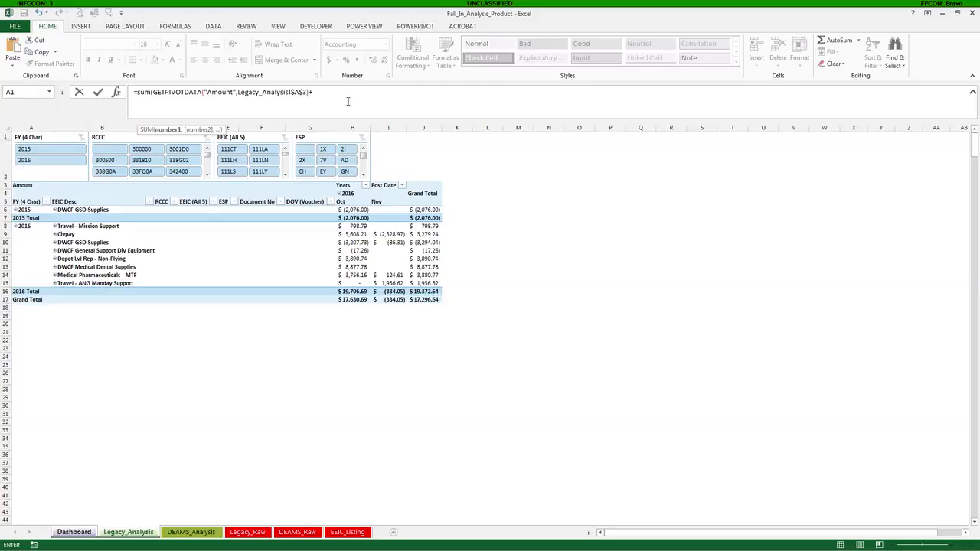
pyautogui.click(199, 534)
pyautogui.click(442, 401)
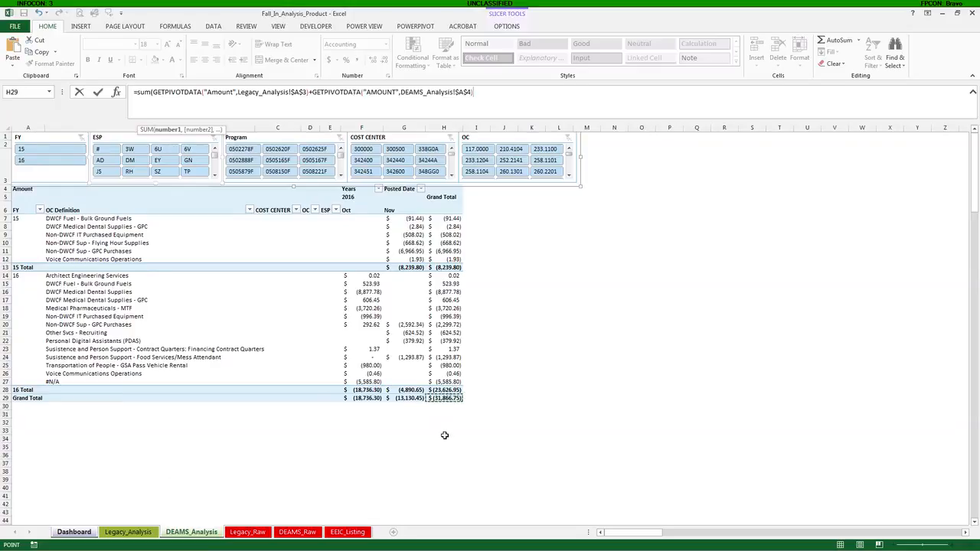
pyautogui.write(')')
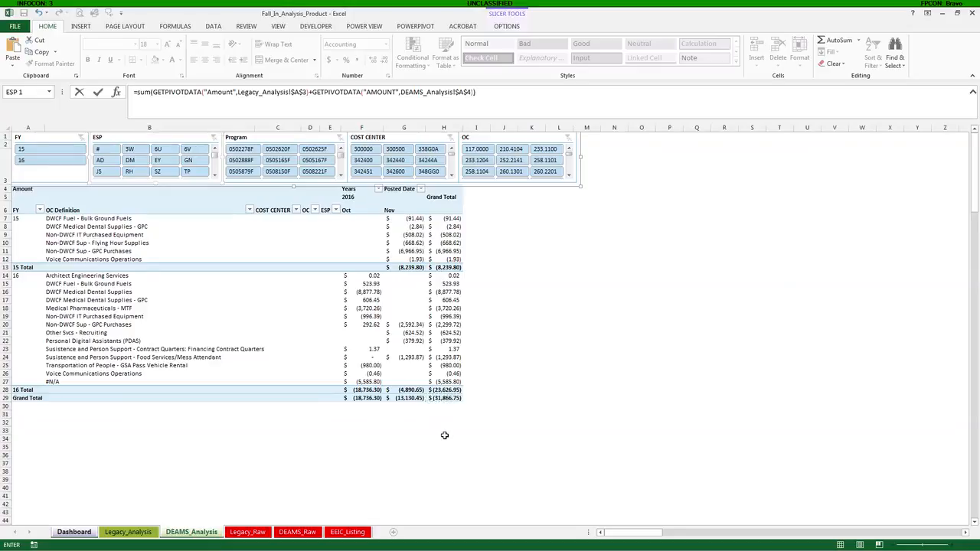
pyautogui.press('Return')
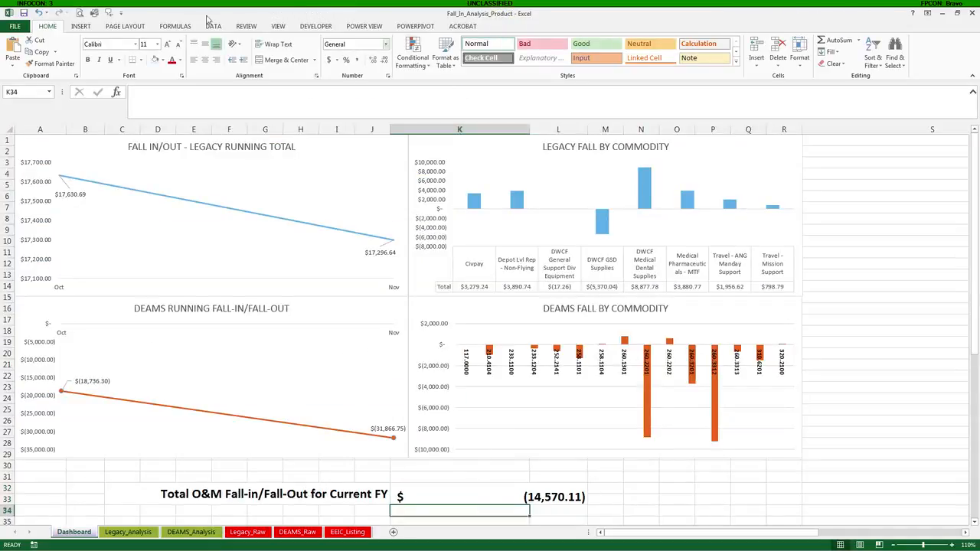
# Hide the gridlines on the Dashboard sheet and select an empty cell below the charts.
pyautogui.click(279, 27)
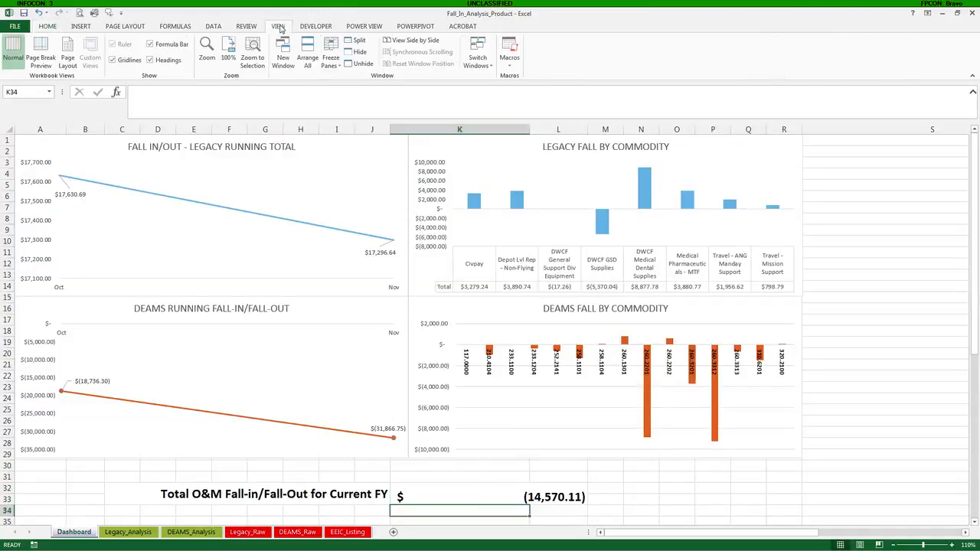
pyautogui.click(113, 61)
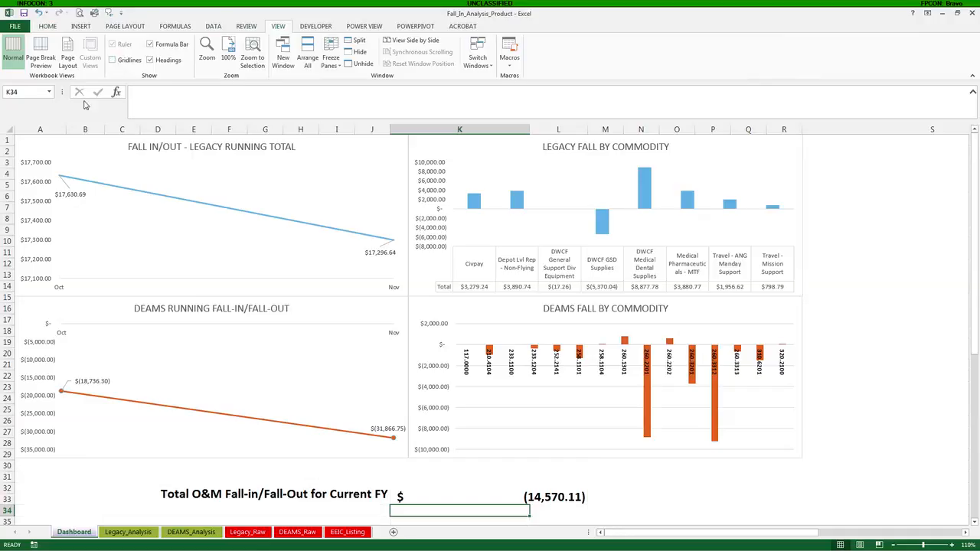
pyautogui.click(262, 474)
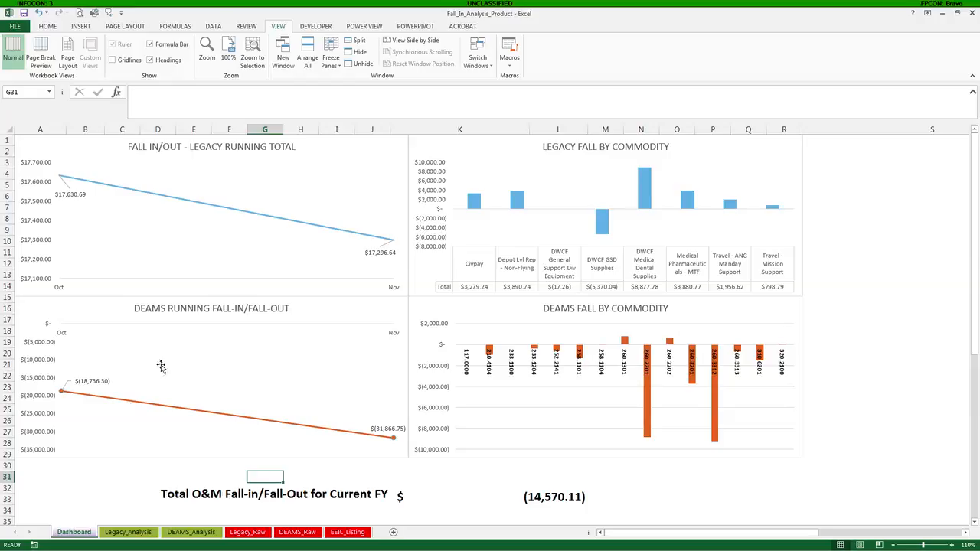
# Examine the workbook connections and the usage and definition properties of GL Transactions - Fall-In, closing them without changes.
pyautogui.click(214, 27)
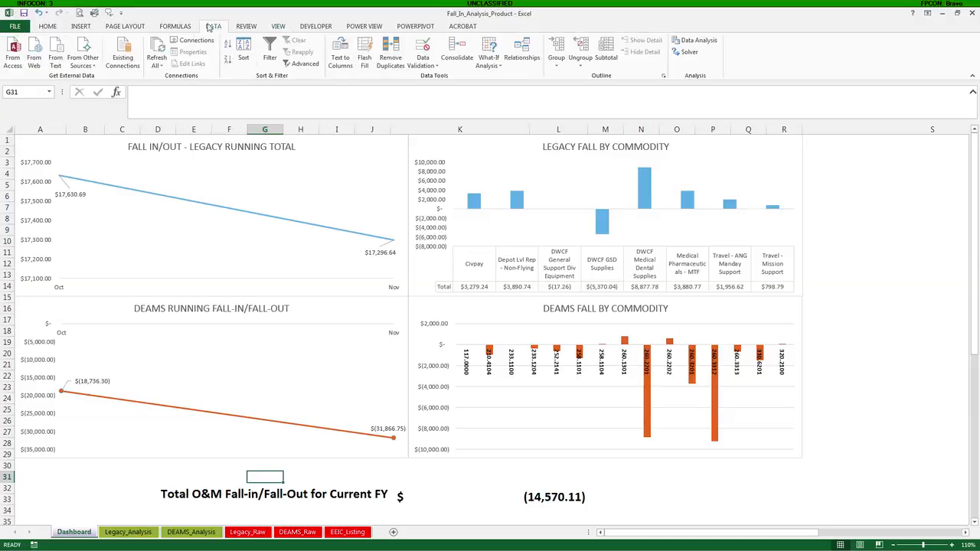
pyautogui.click(199, 41)
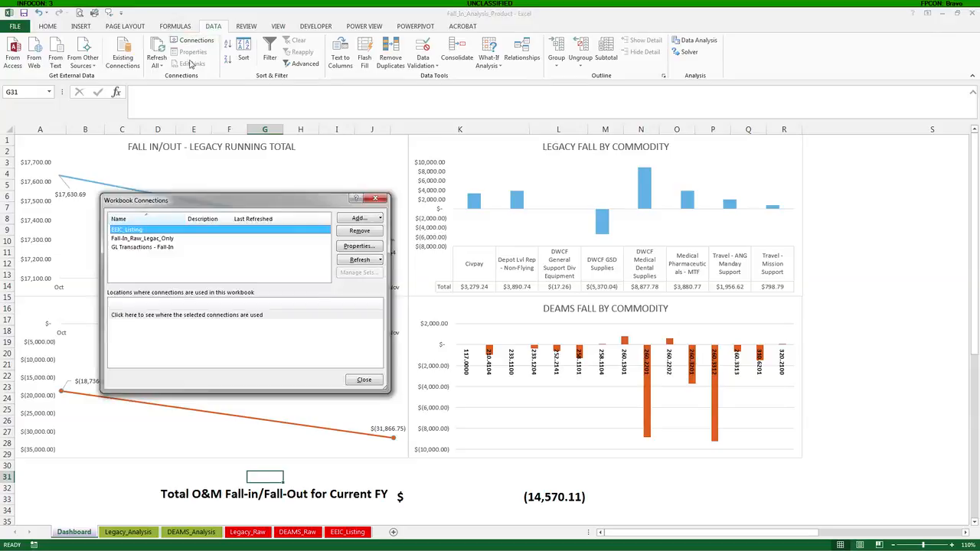
pyautogui.click(130, 240)
pyautogui.click(127, 247)
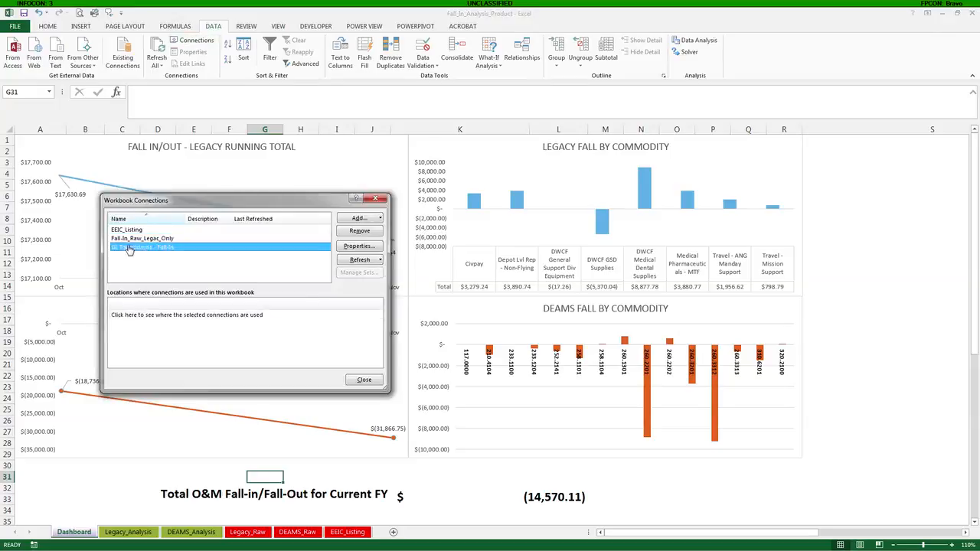
pyautogui.click(129, 239)
pyautogui.click(127, 249)
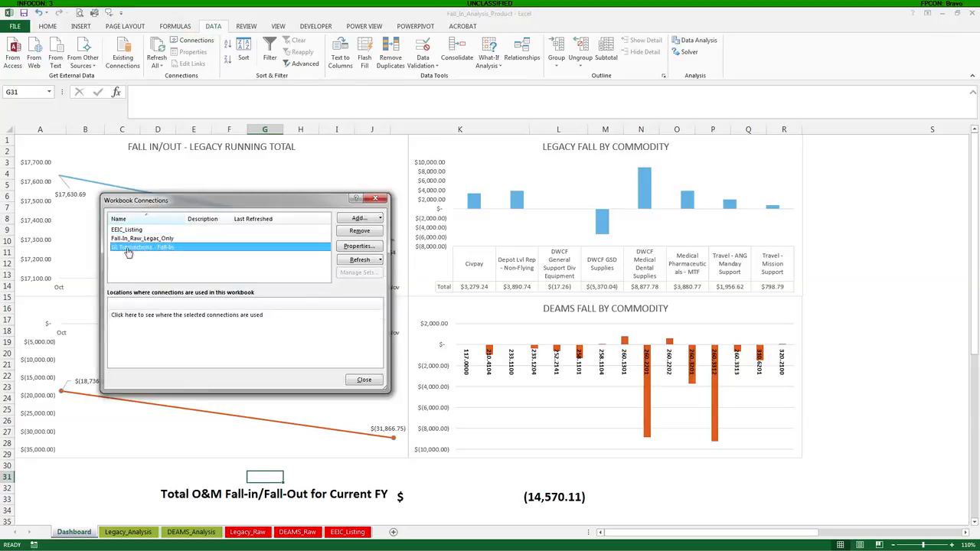
pyautogui.click(371, 248)
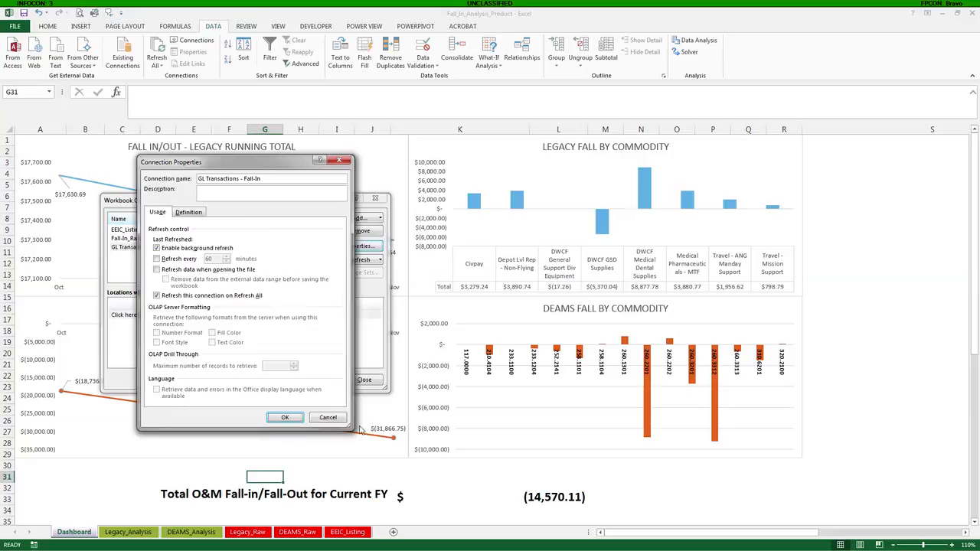
pyautogui.moveTo(353, 431); pyautogui.dragTo(546, 484)
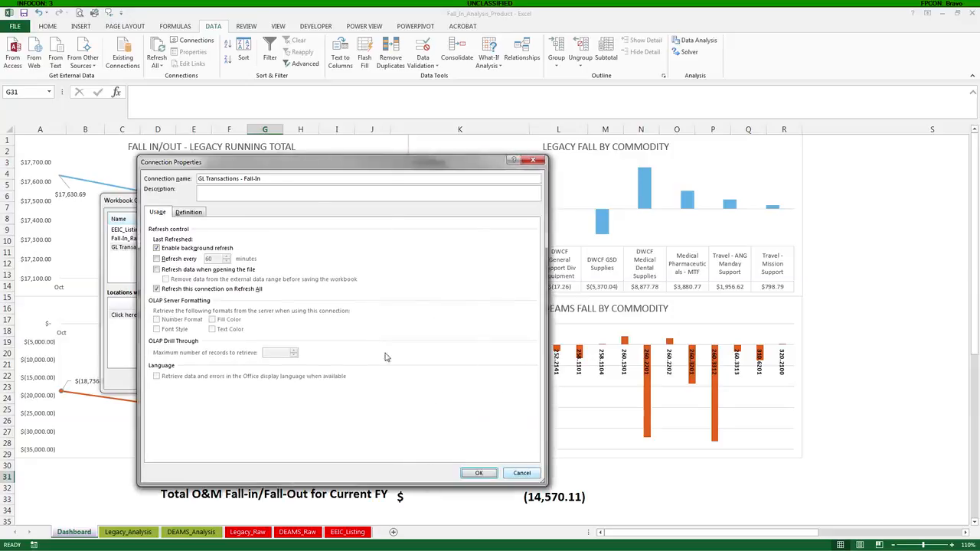
pyautogui.click(187, 212)
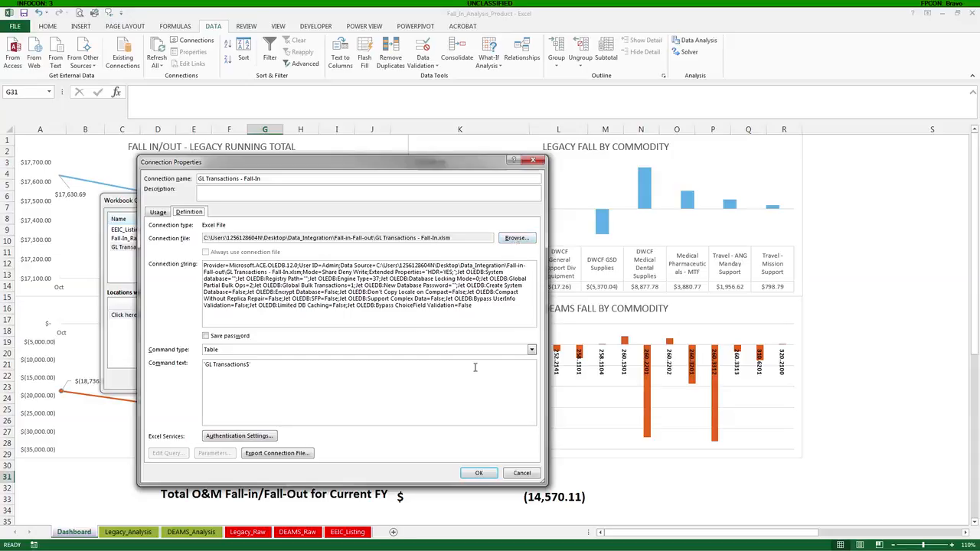
pyautogui.click(522, 473)
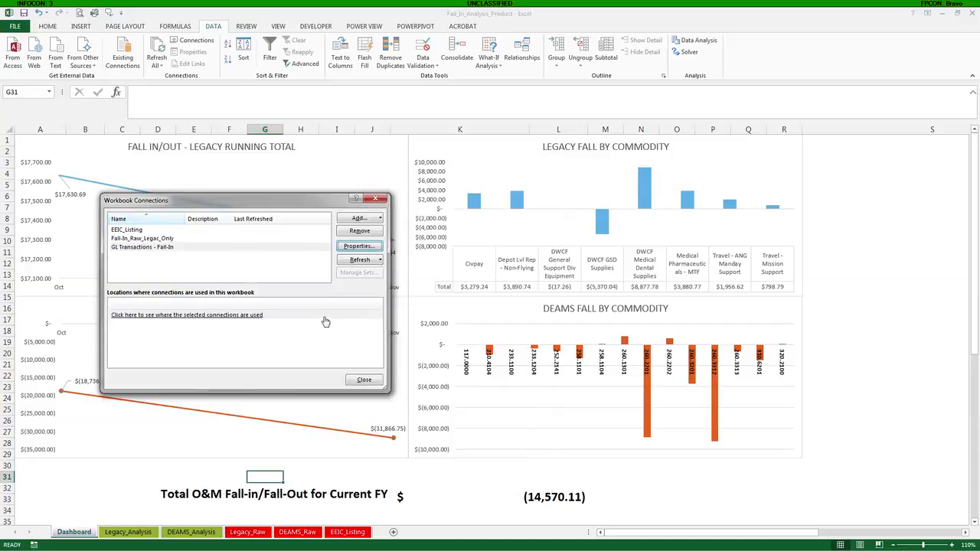
pyautogui.click(363, 380)
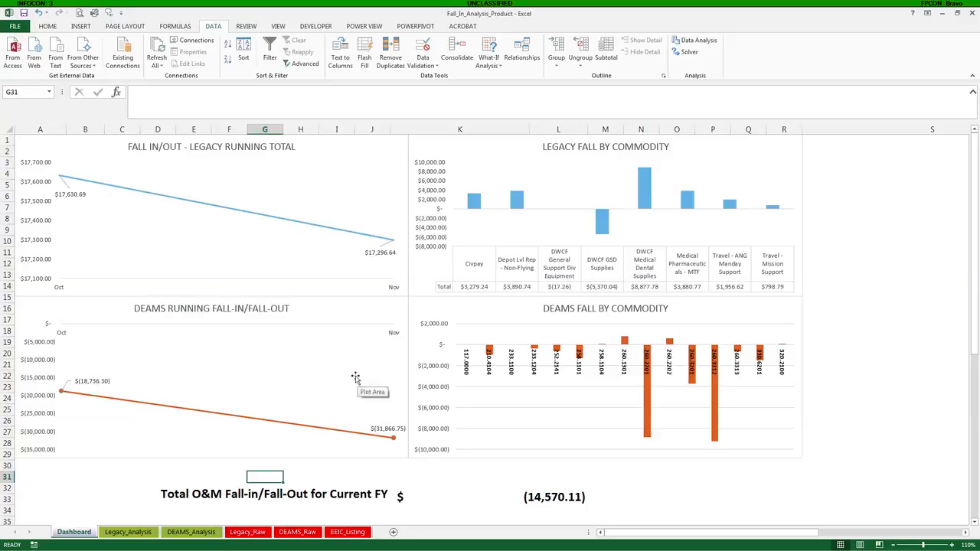